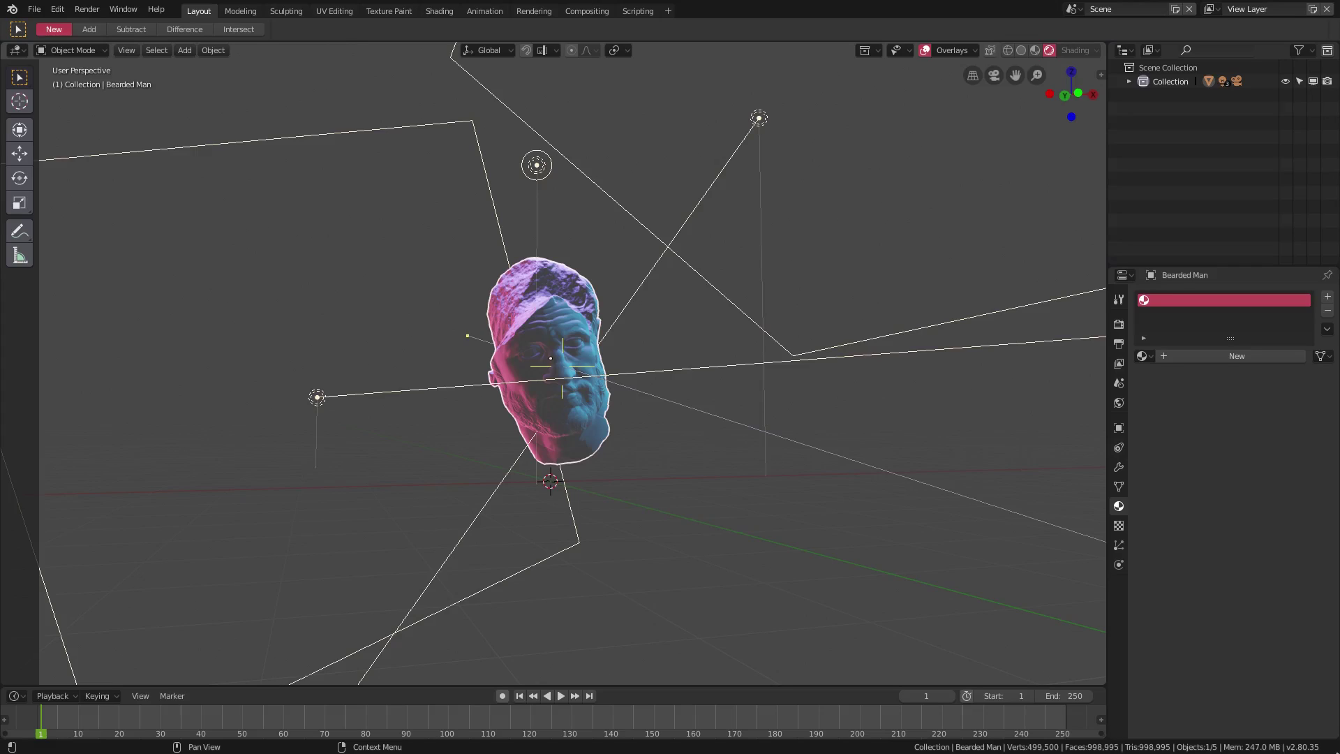
- Select the blue area light and check its colour as RGB and hex values
left_click(760, 116)
mouse_move(760, 119)
middle_mouse_down()
mouse_move(765, 203)
mouse_move(755, 122)
middle_mouse_up()
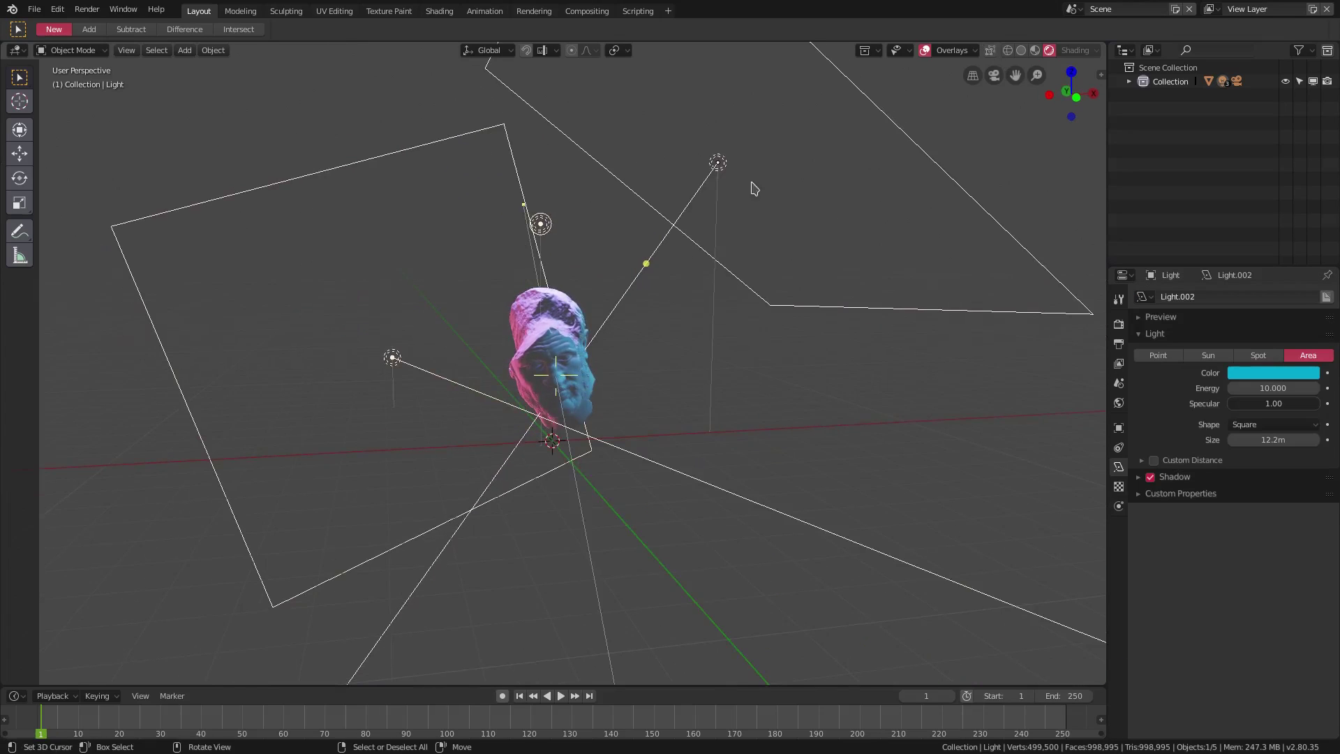
middle_click_drag(547, 407, 773, 191)
middle_click_drag(578, 367, 698, 293)
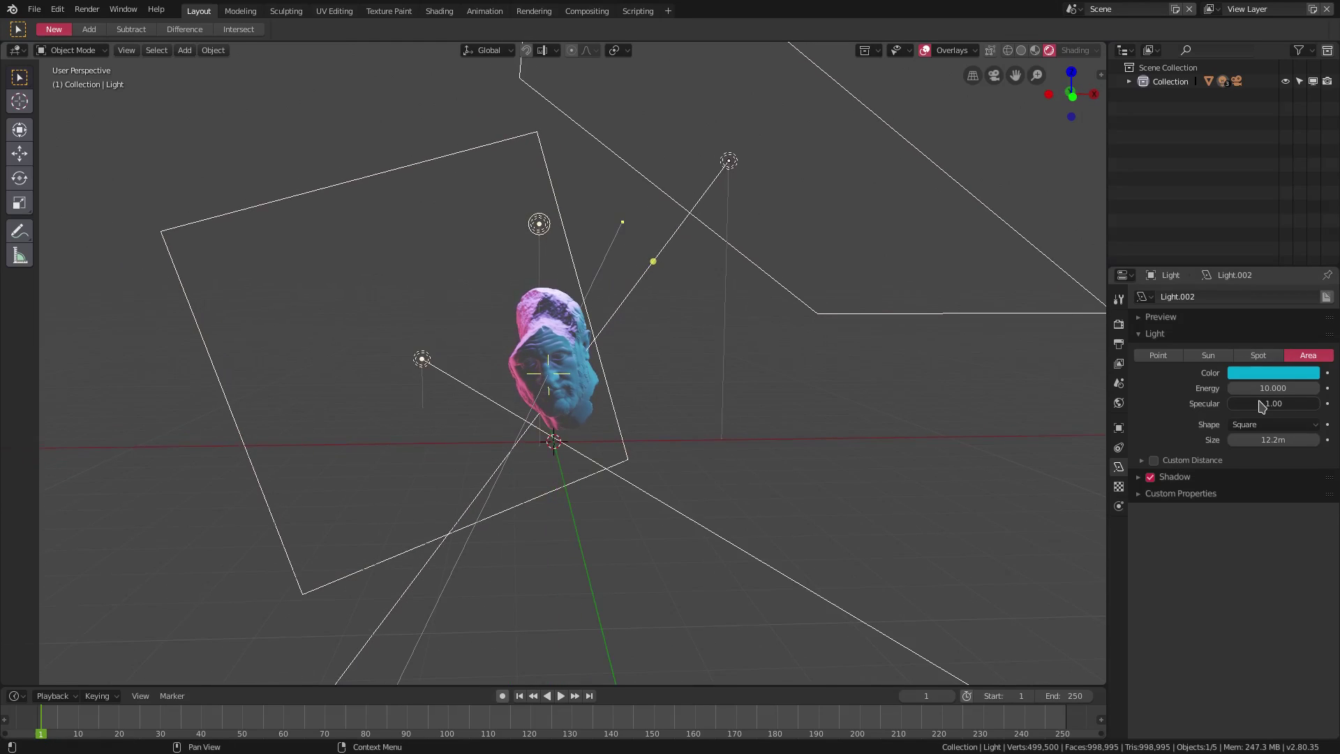
middle_click_drag(753, 449, 1205, 349)
left_click(1257, 373)
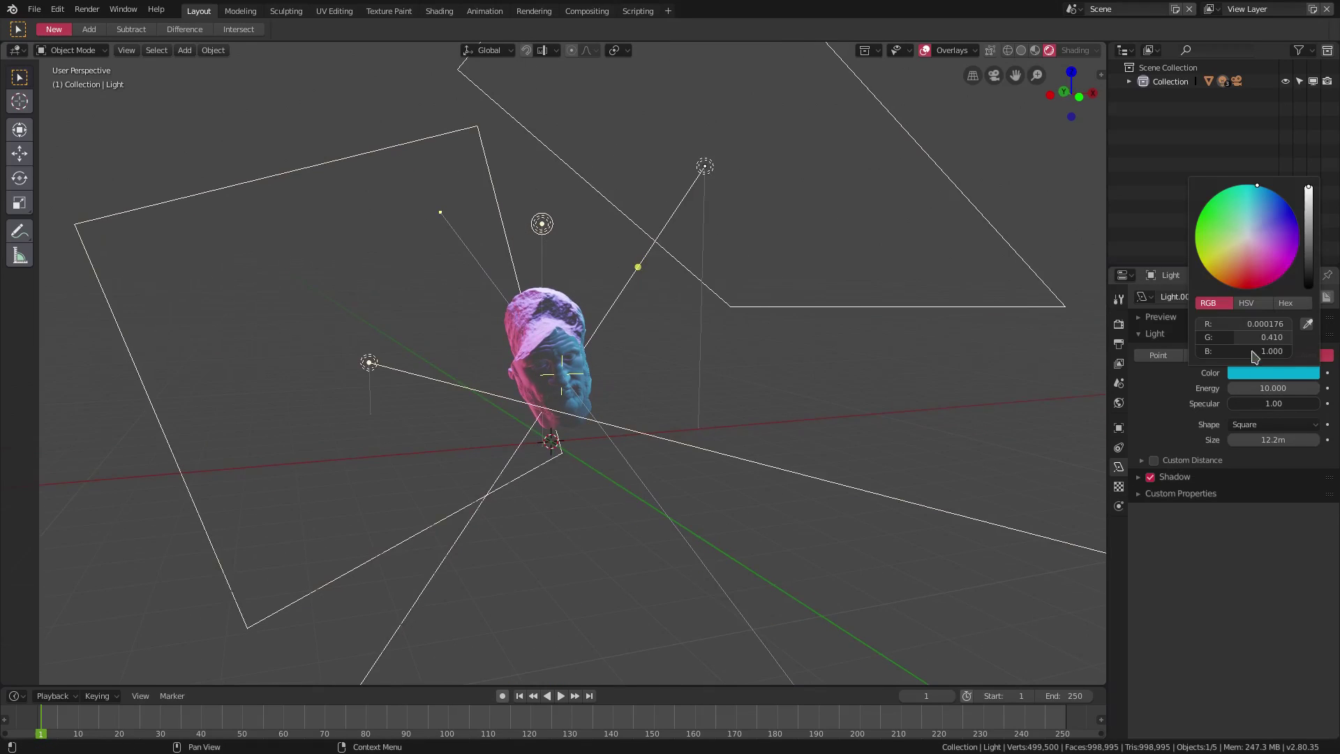
left_click(1286, 302)
left_click(1270, 373)
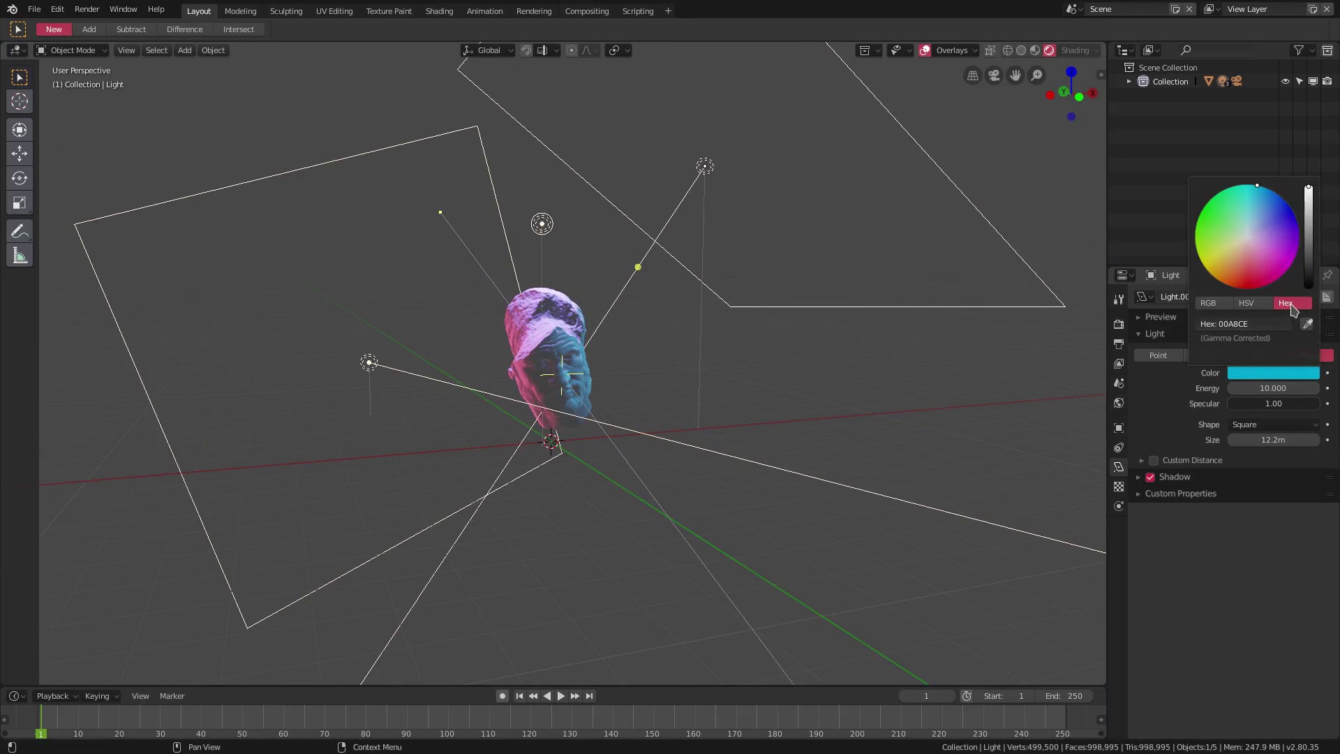
- Check the pink area light's colour, then select the purple point light and view its colour
left_click(371, 365)
middle_click_drag(377, 366, 419, 363)
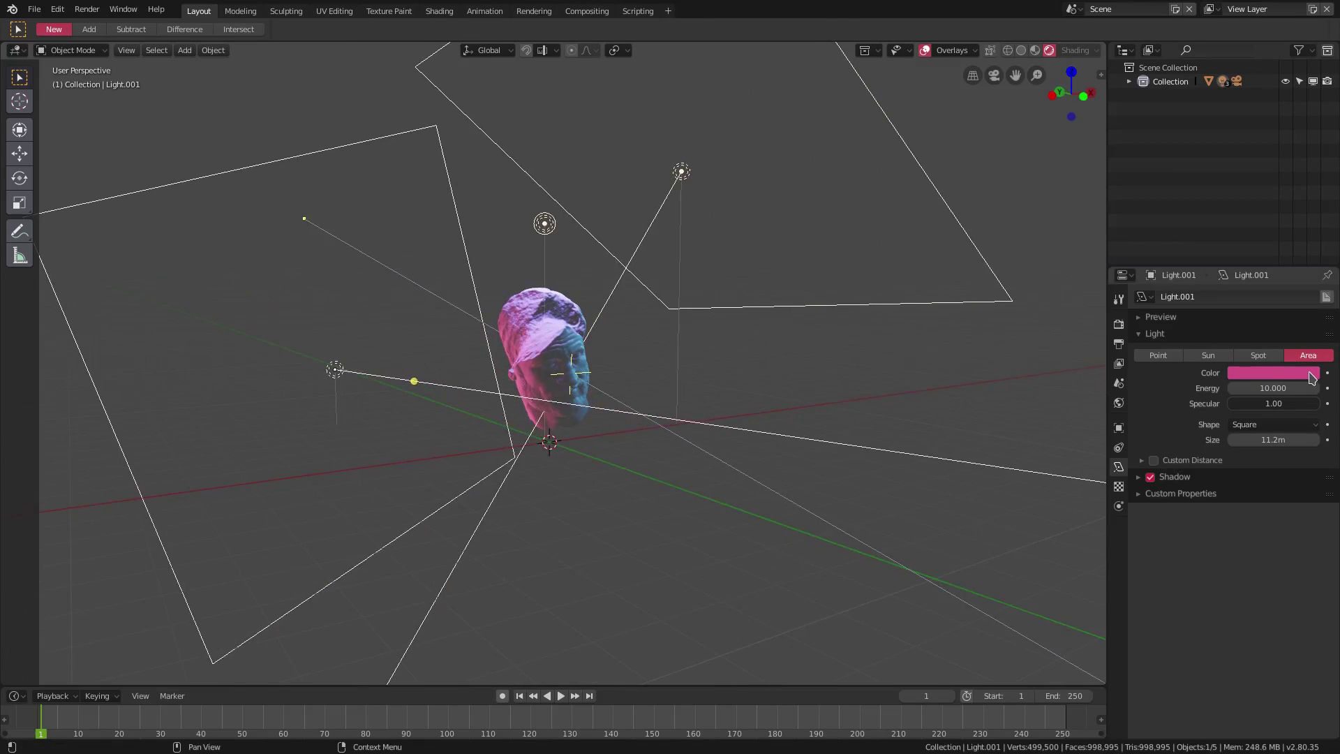
left_click(1275, 376)
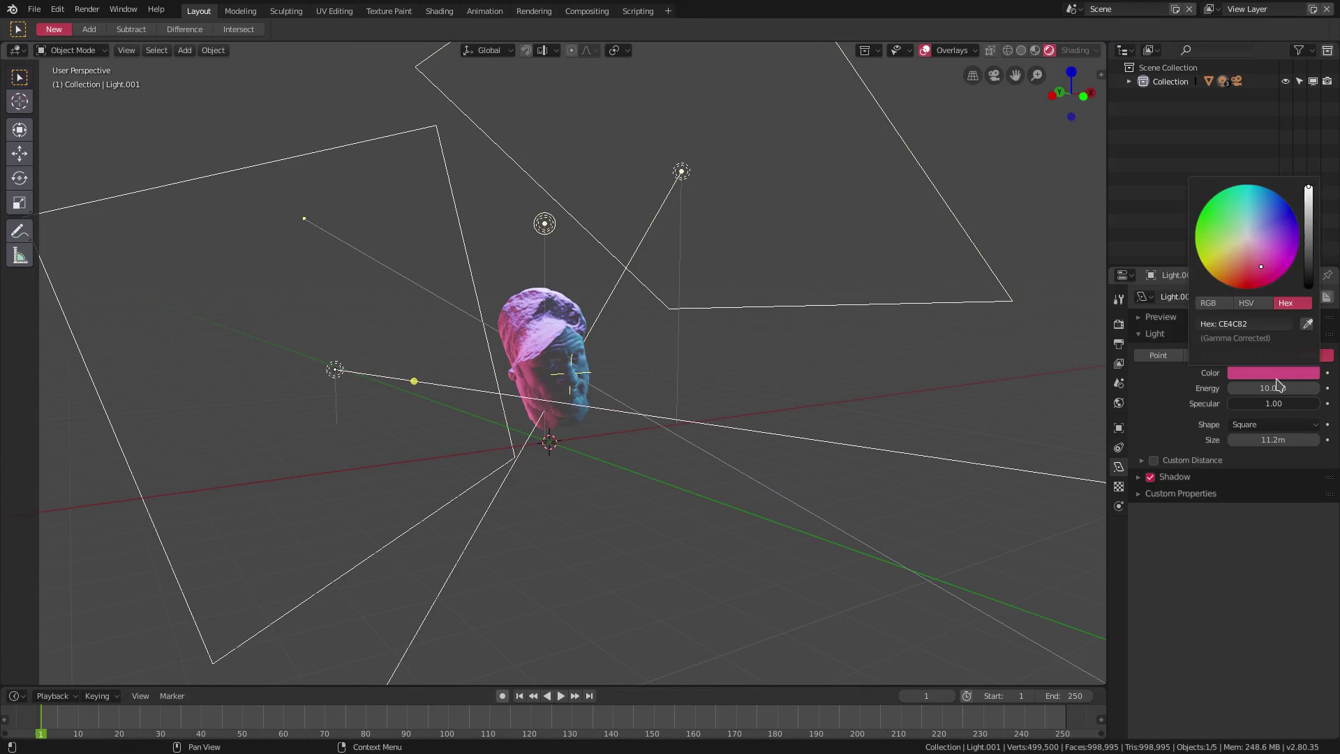
middle_click_drag(765, 323, 522, 326)
left_click(543, 225)
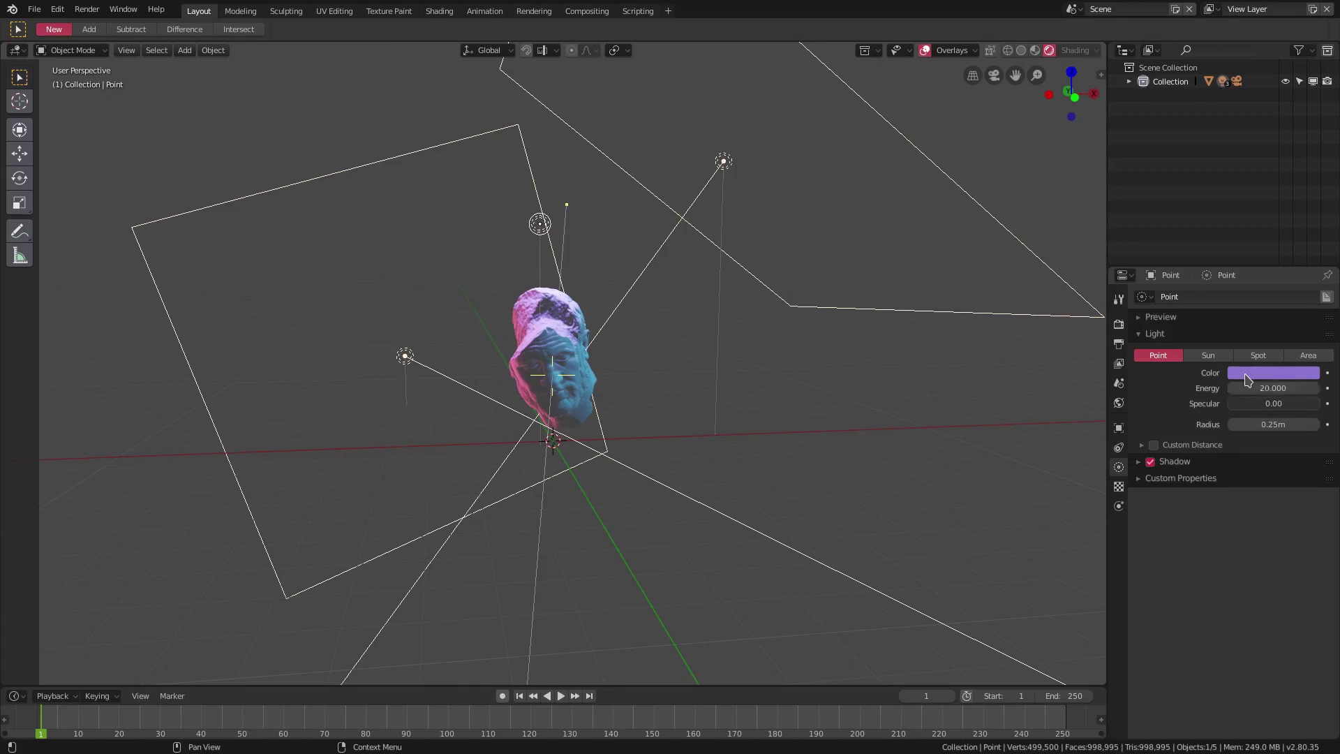
left_click(1247, 375)
- View the head through the scene camera and check the camera's 292 mm lens, then return to camera view
middle_click_drag(706, 509, 621, 470)
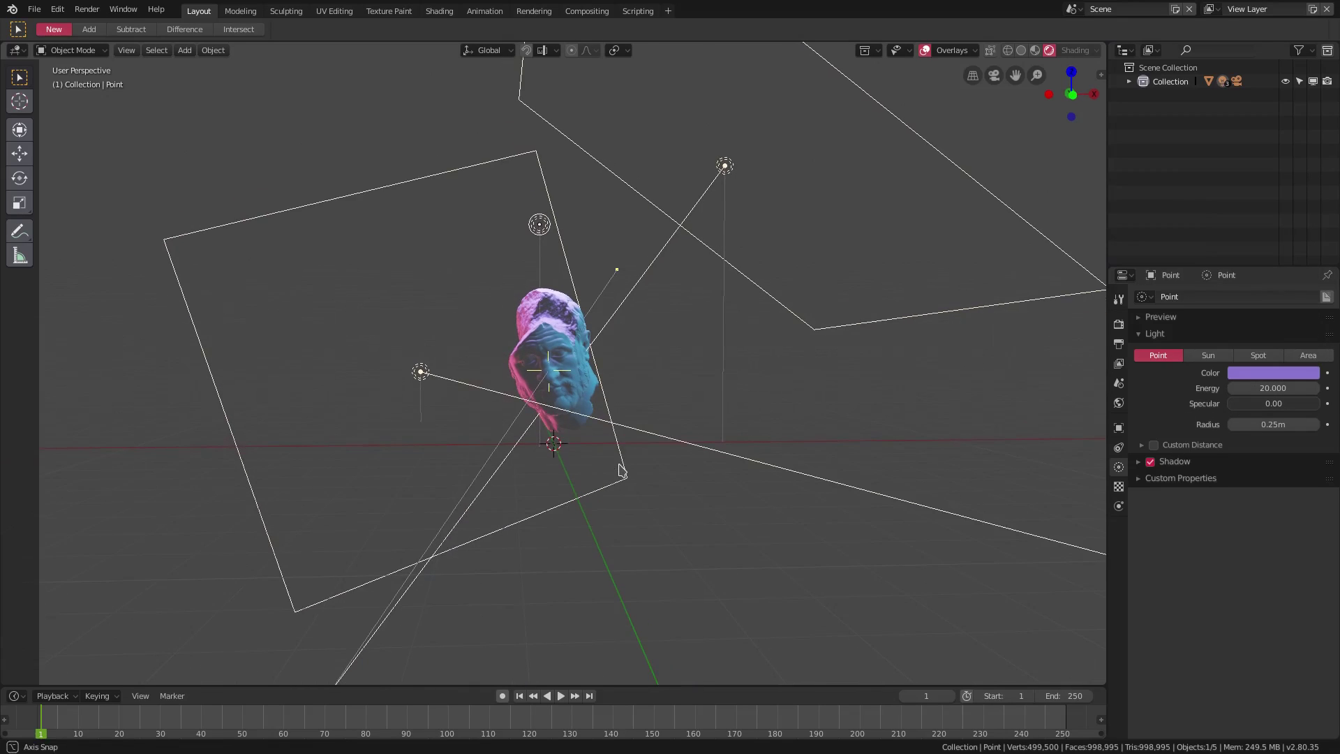
key("KP_0")
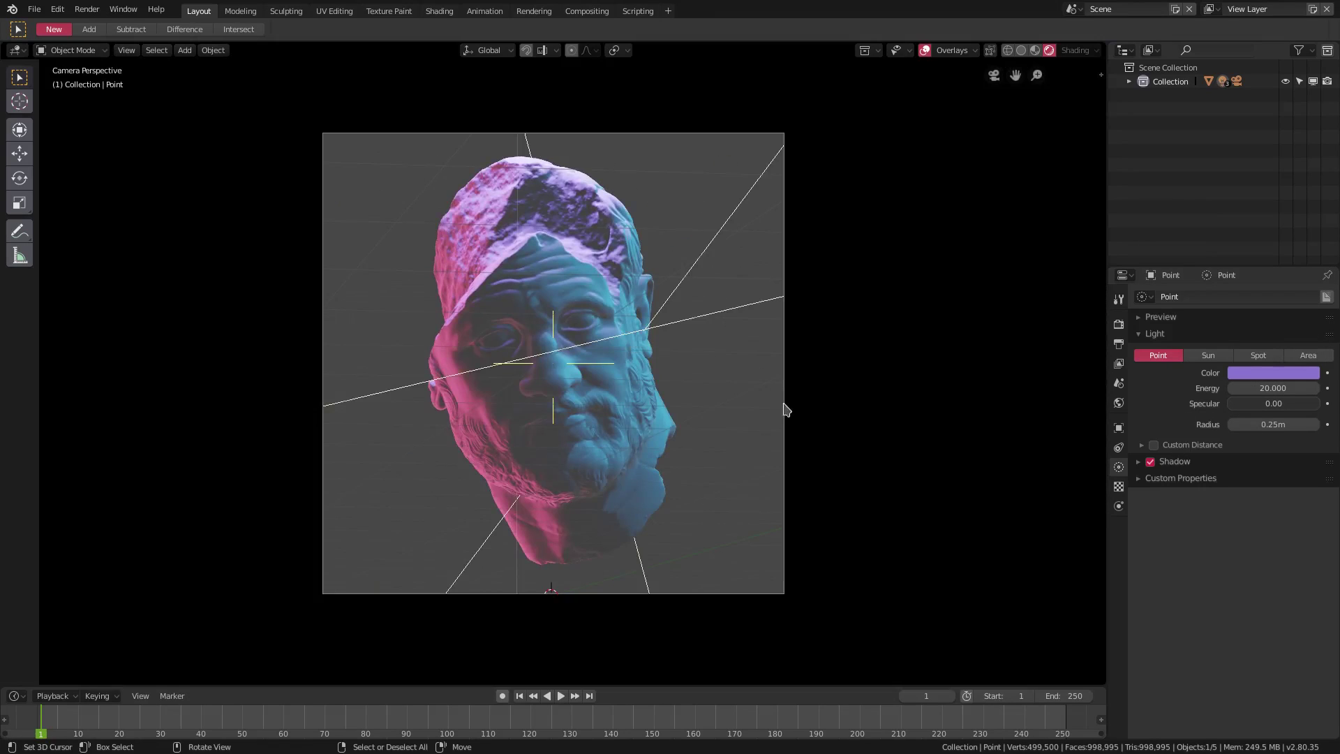
left_click(784, 418)
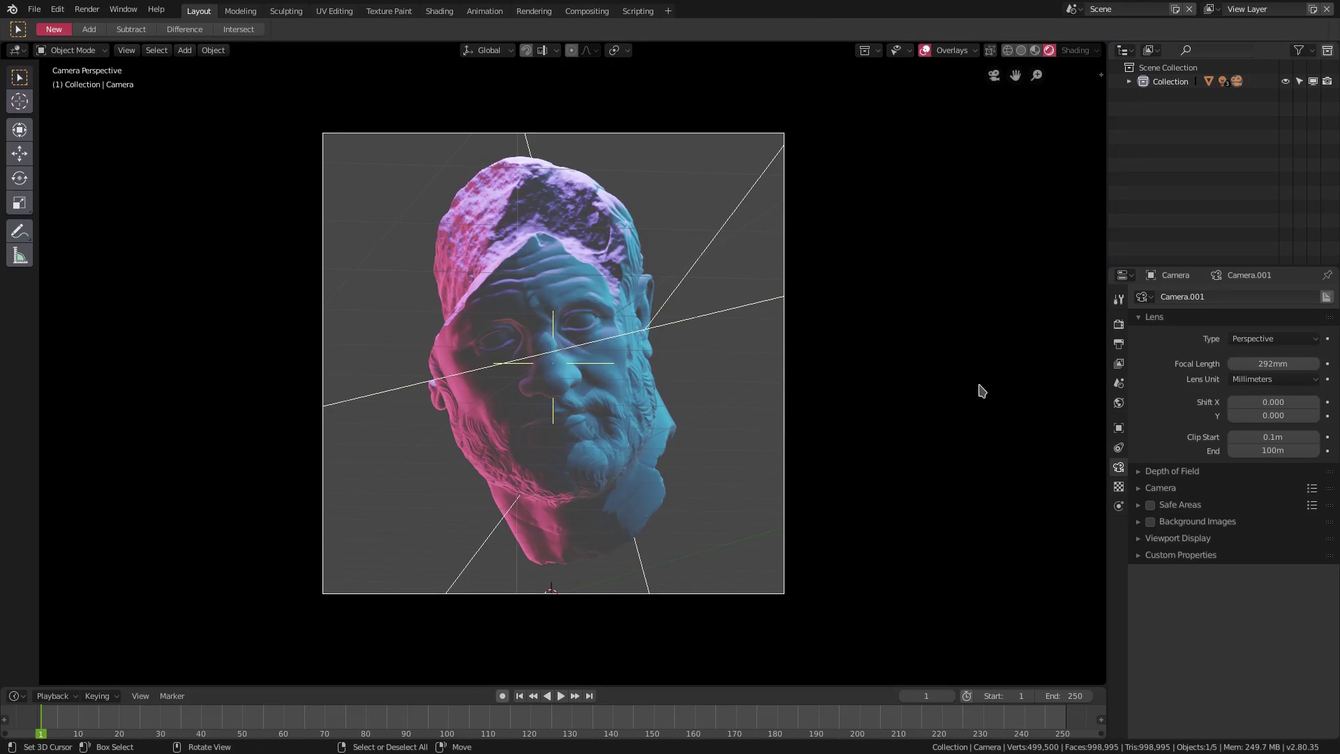
middle_click_drag(978, 388, 705, 384)
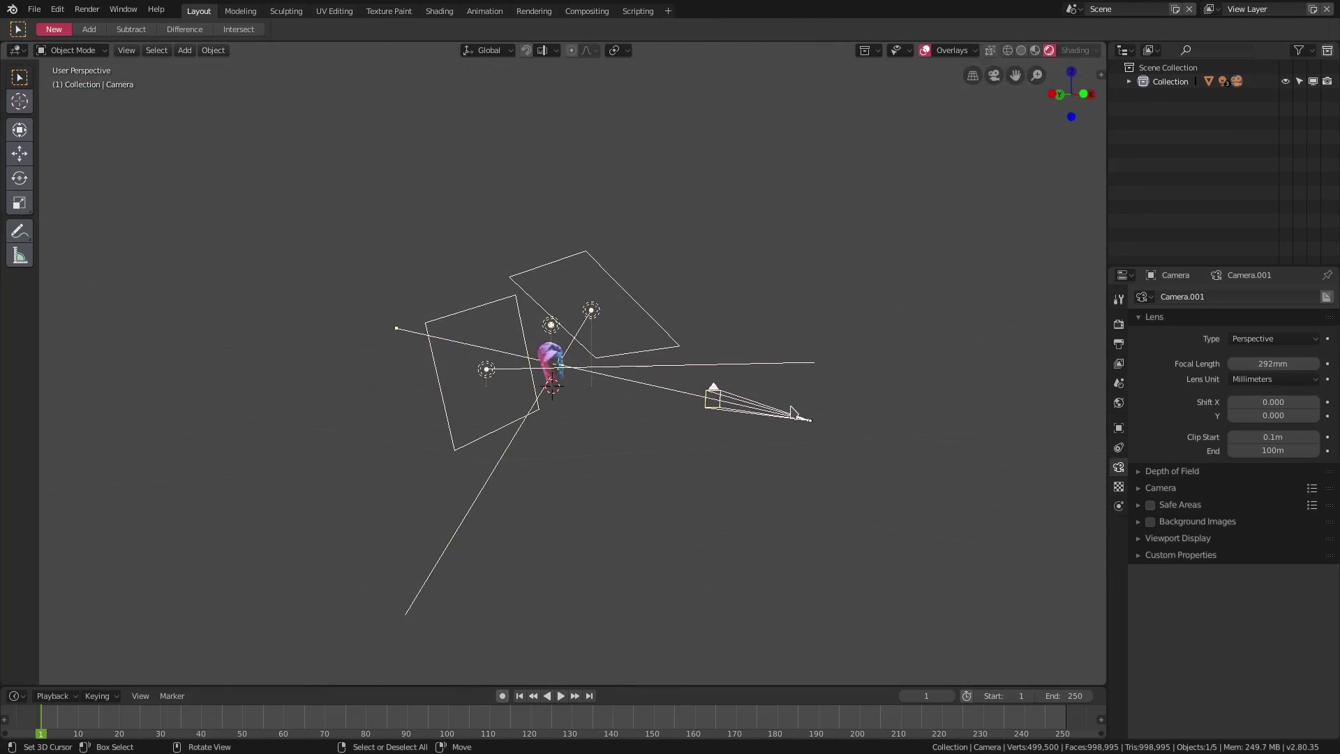
middle_click_drag(790, 408, 1007, 481)
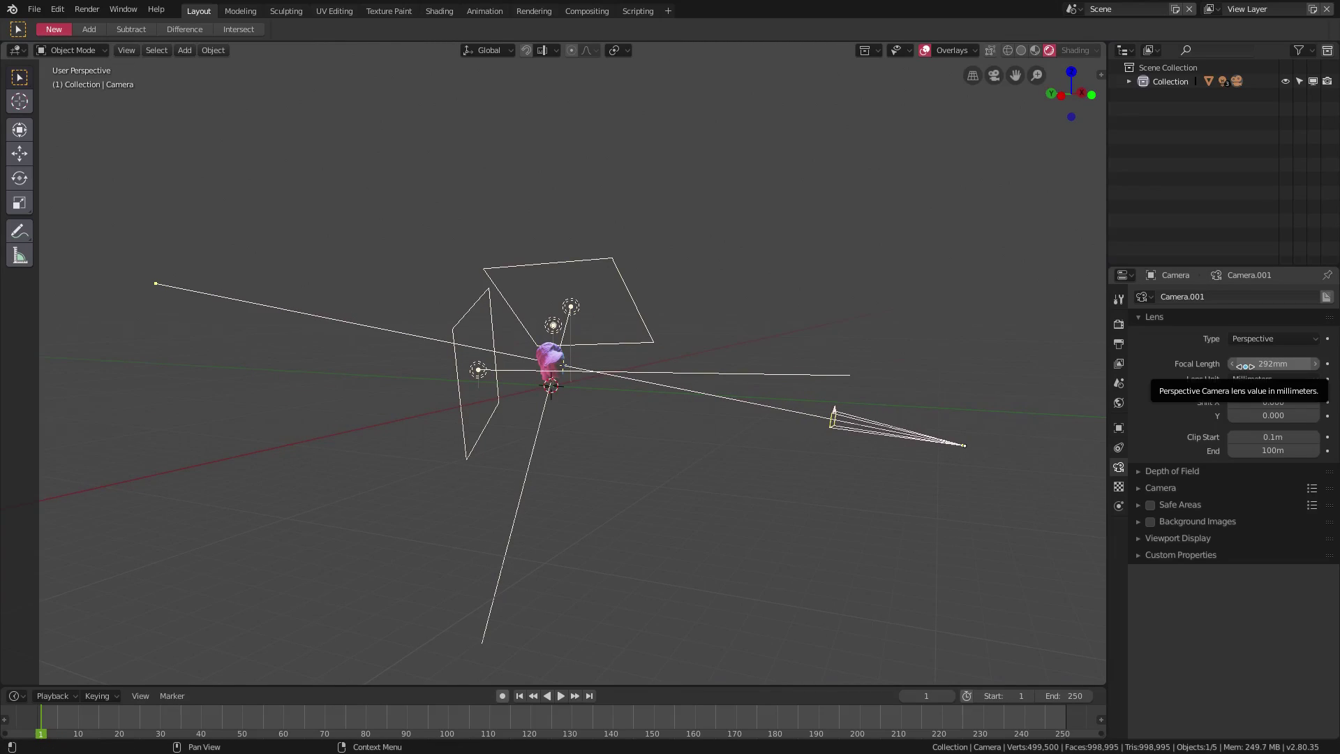
key("KP_0")
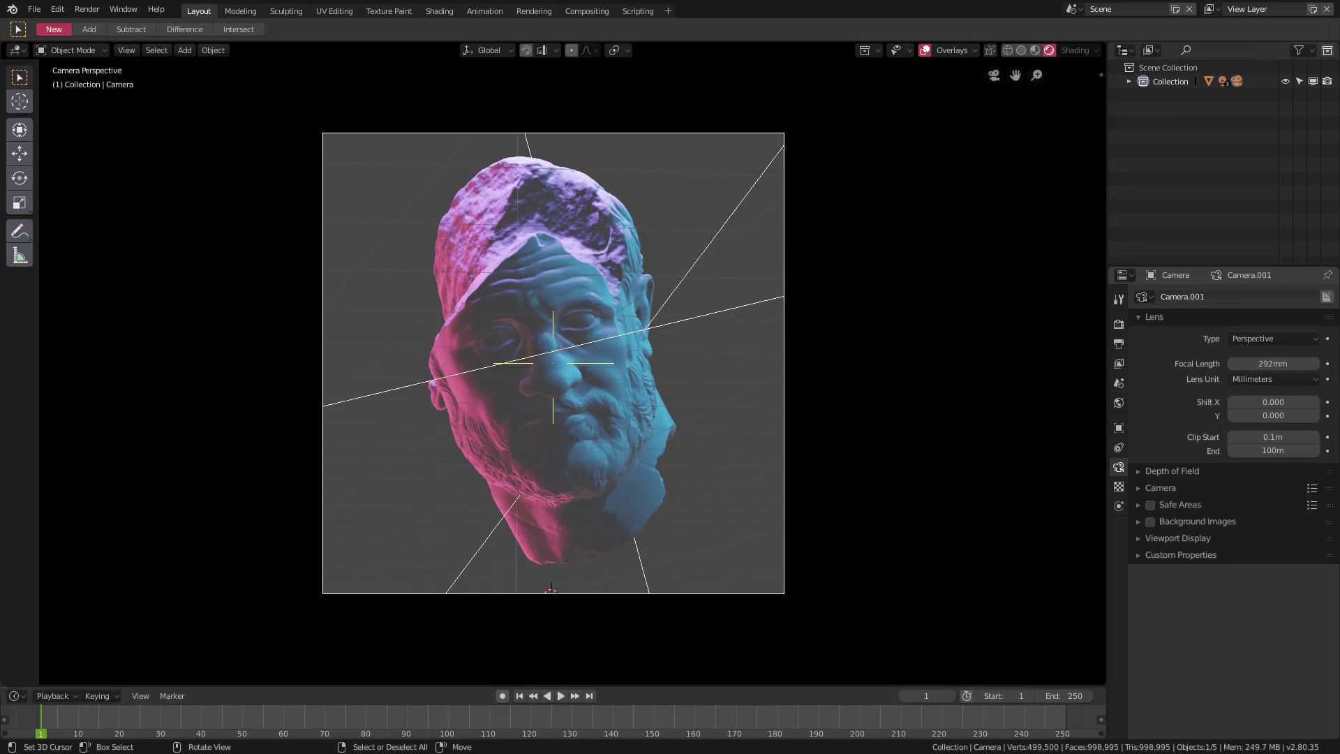
- Split the view, make the left area a Shader Editor, select the head and zoom its camera framing
left_click_drag(3, 680, 562, 676)
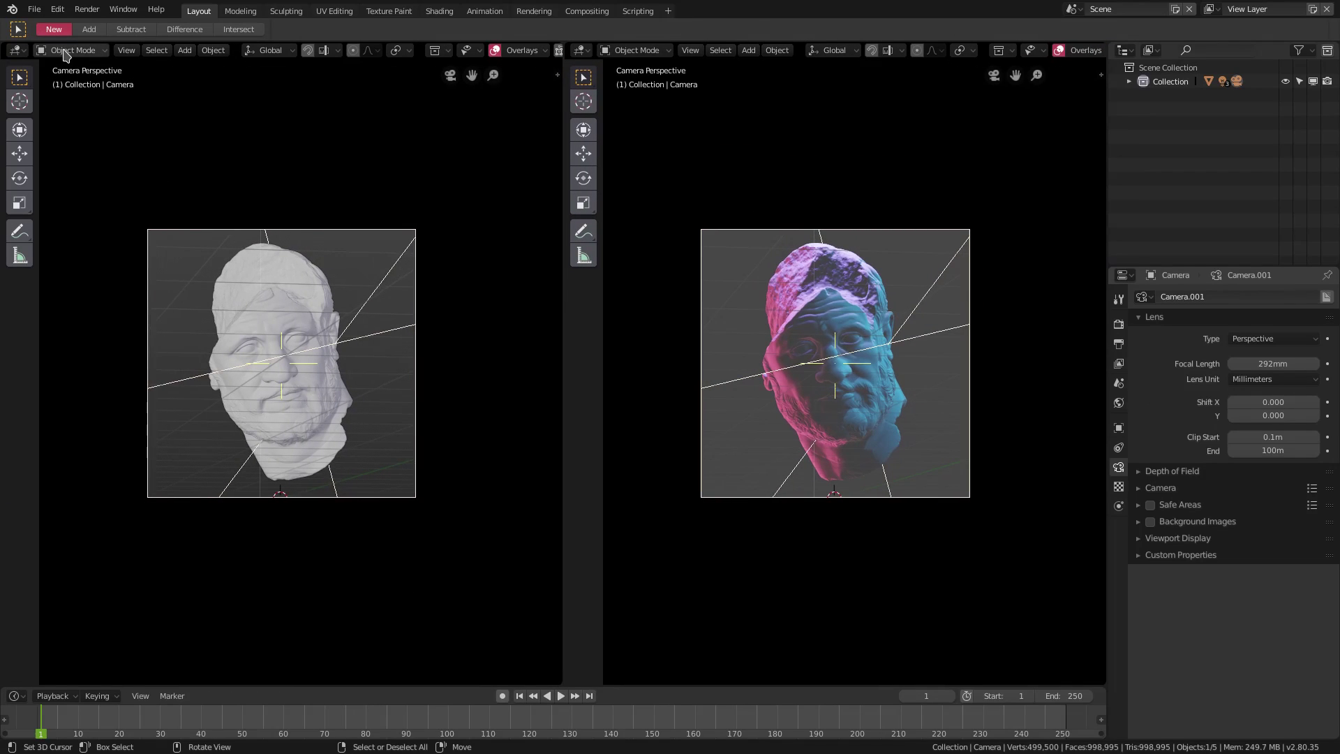
left_click(15, 50)
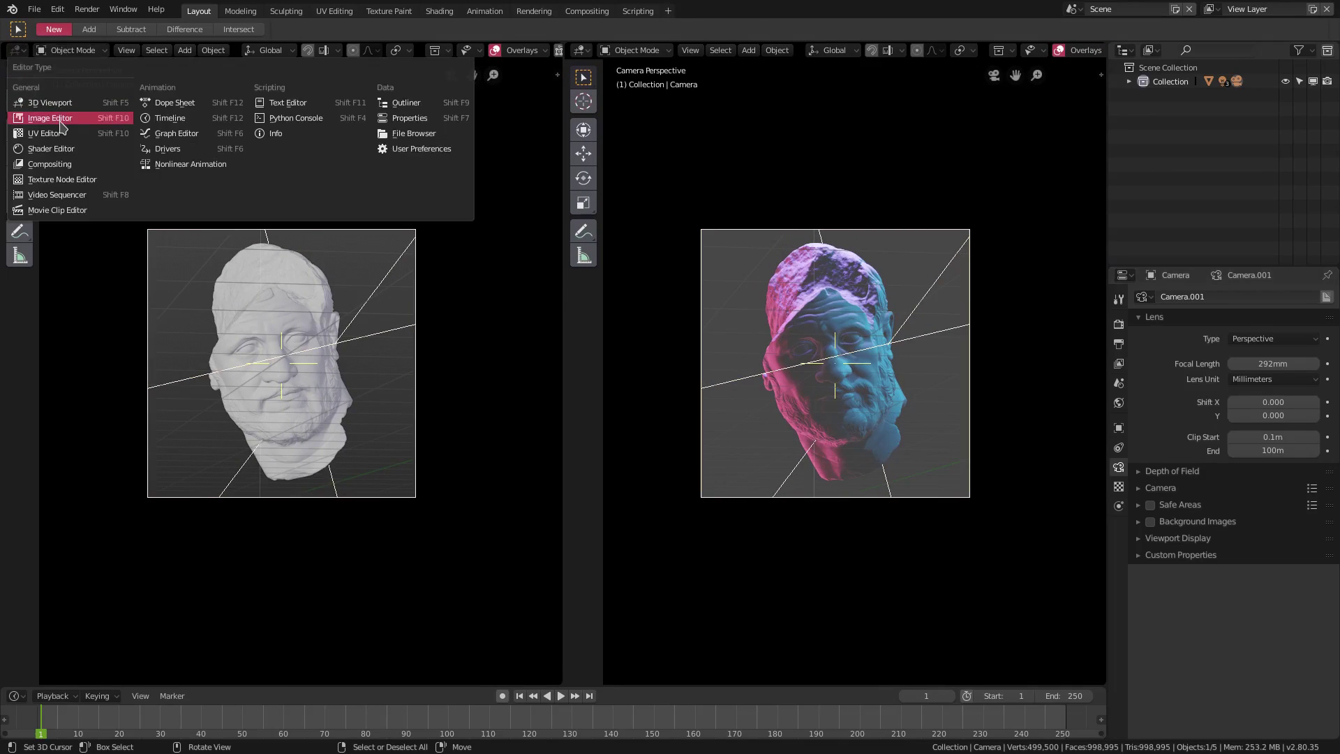
left_click(38, 148)
left_click(814, 288)
scroll(799, 404, "up", 3)
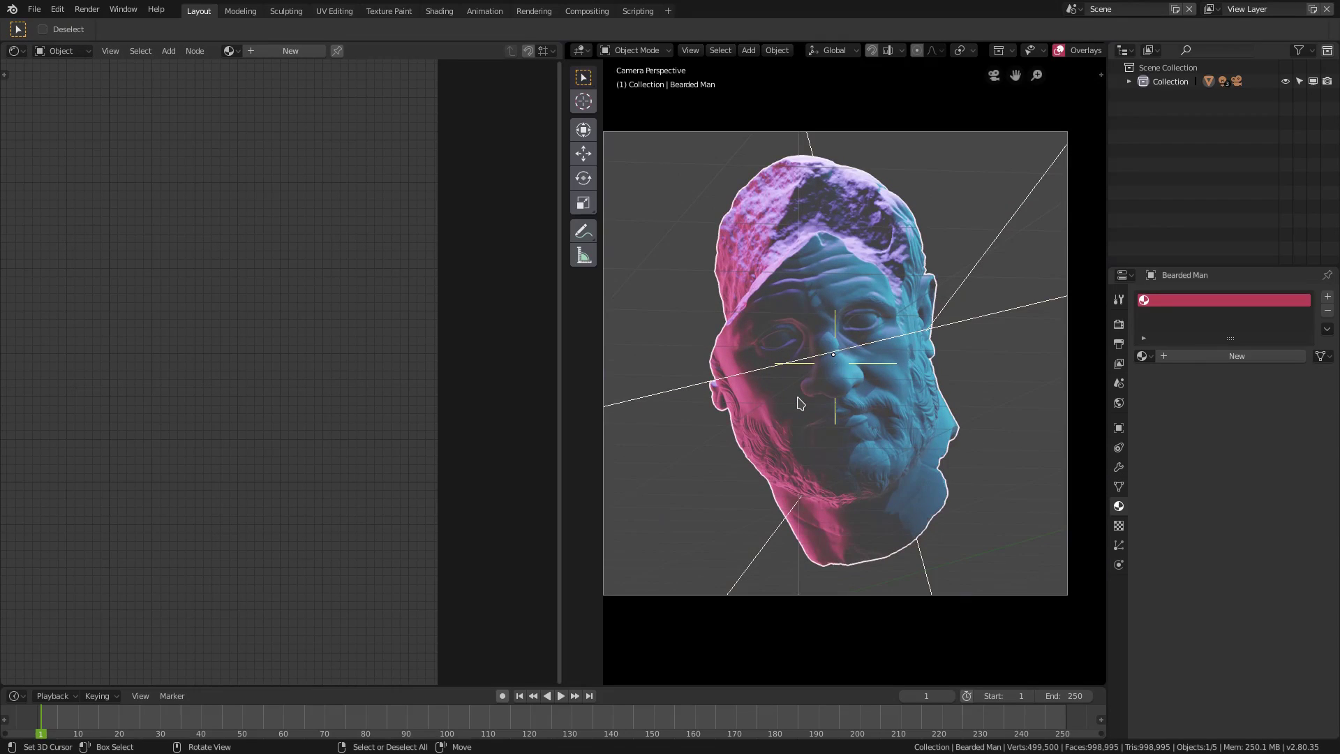
middle_click_drag(800, 404, 830, 407, "shift")
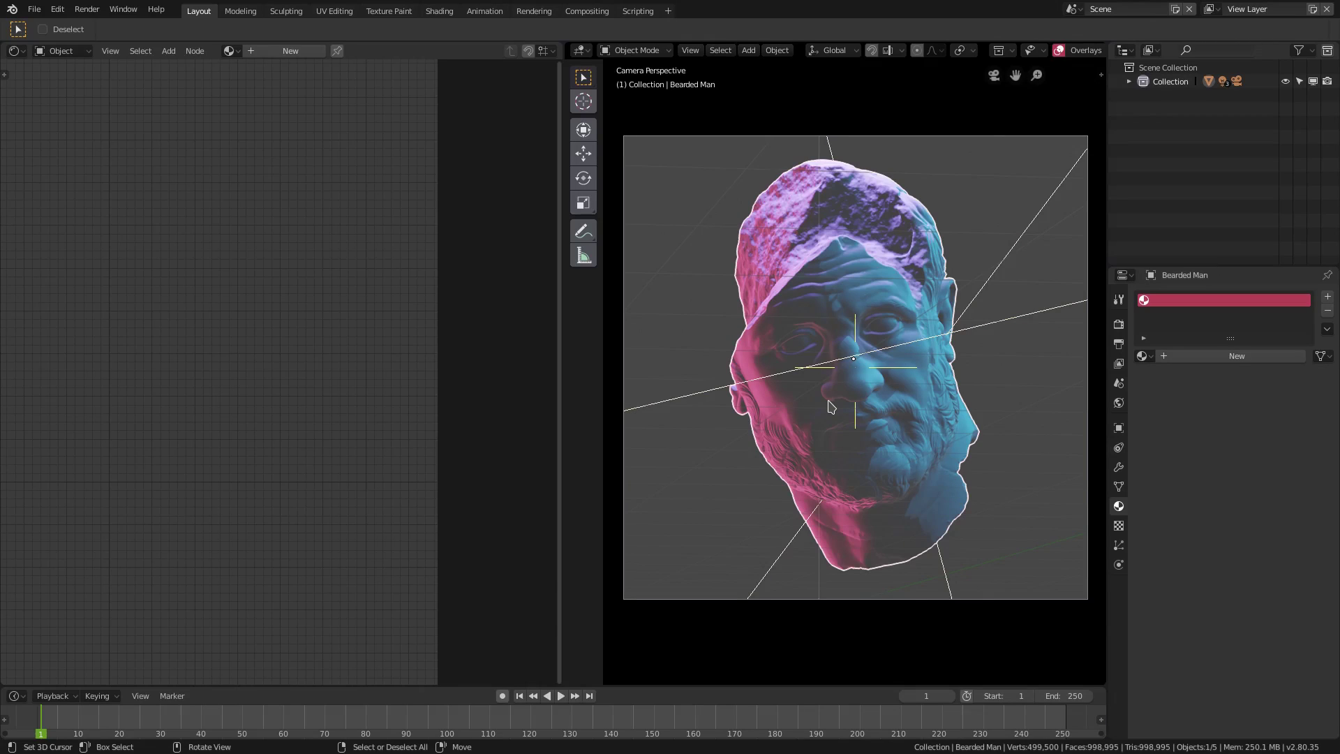
- Turn off overlays and give the world a node-based black Background colour at strength 1.000
left_click(1059, 51)
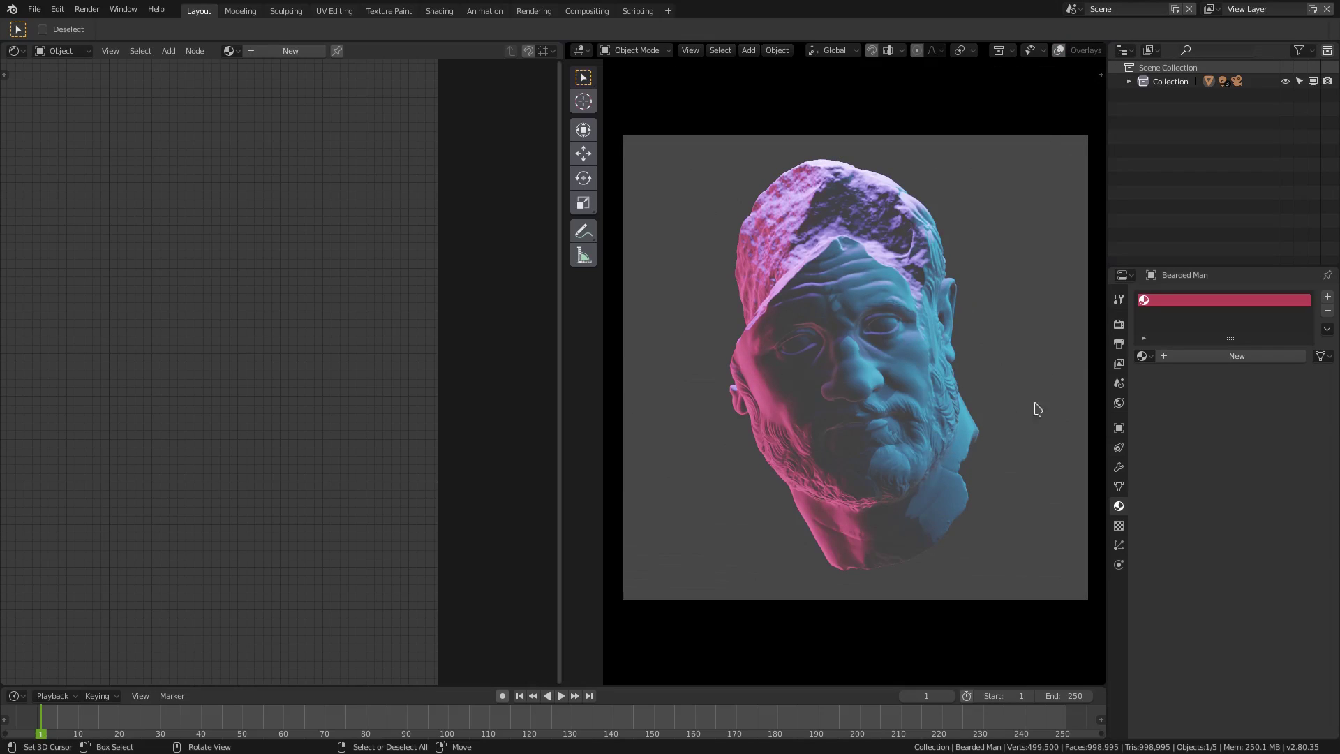
left_click(1119, 404)
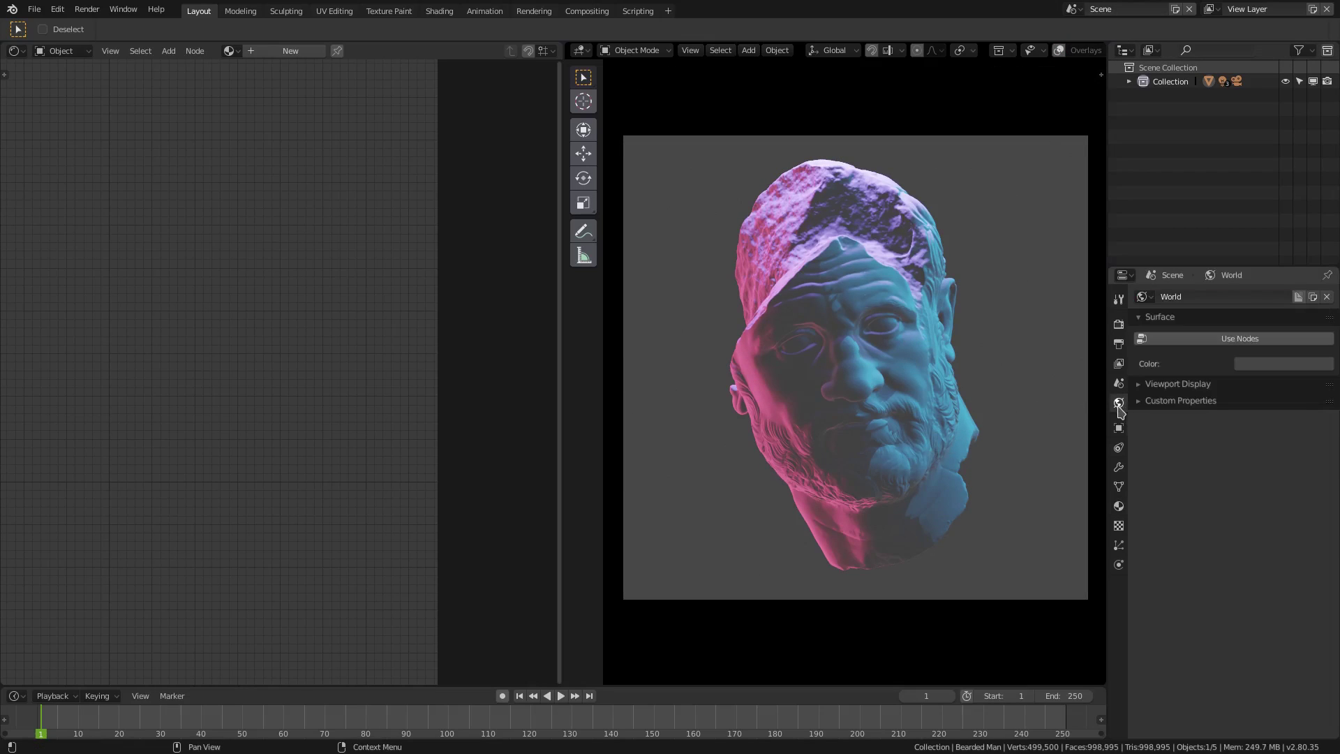
left_click(1230, 339)
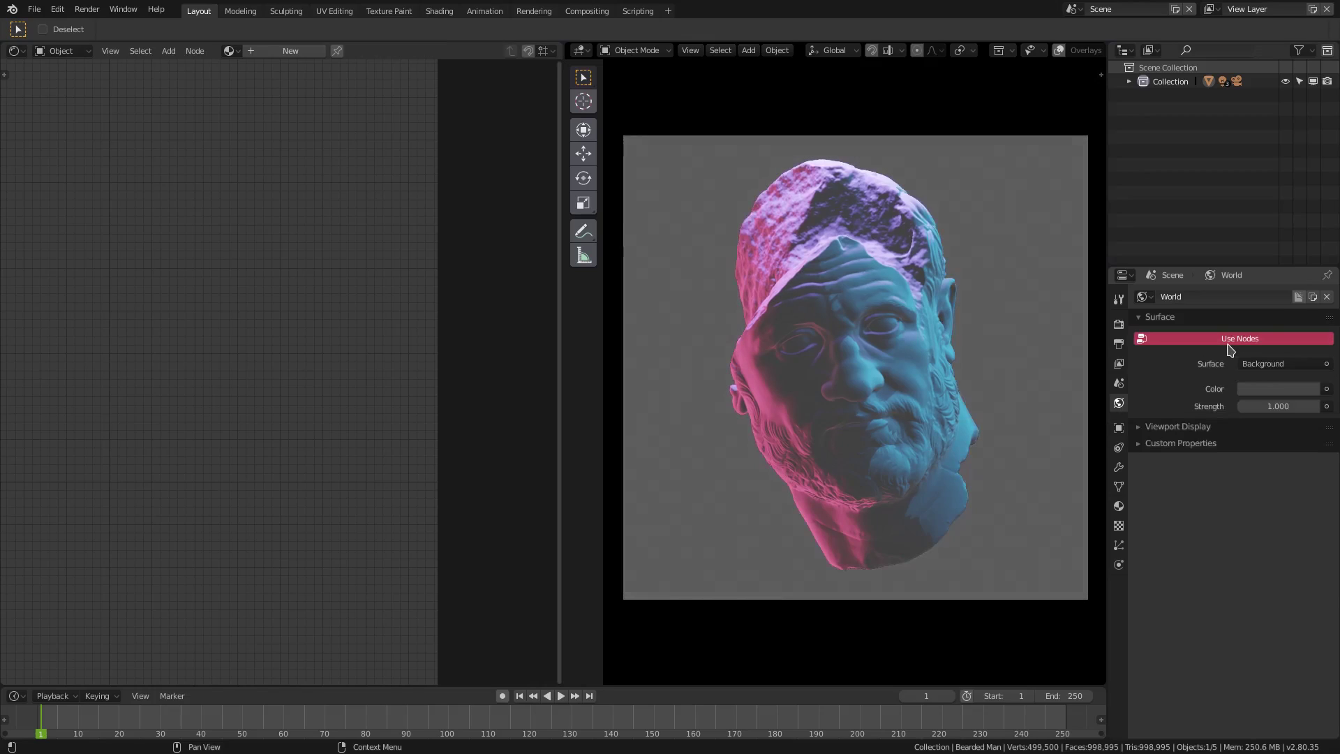
left_click(1248, 389)
left_click_drag(1317, 263, 1316, 282)
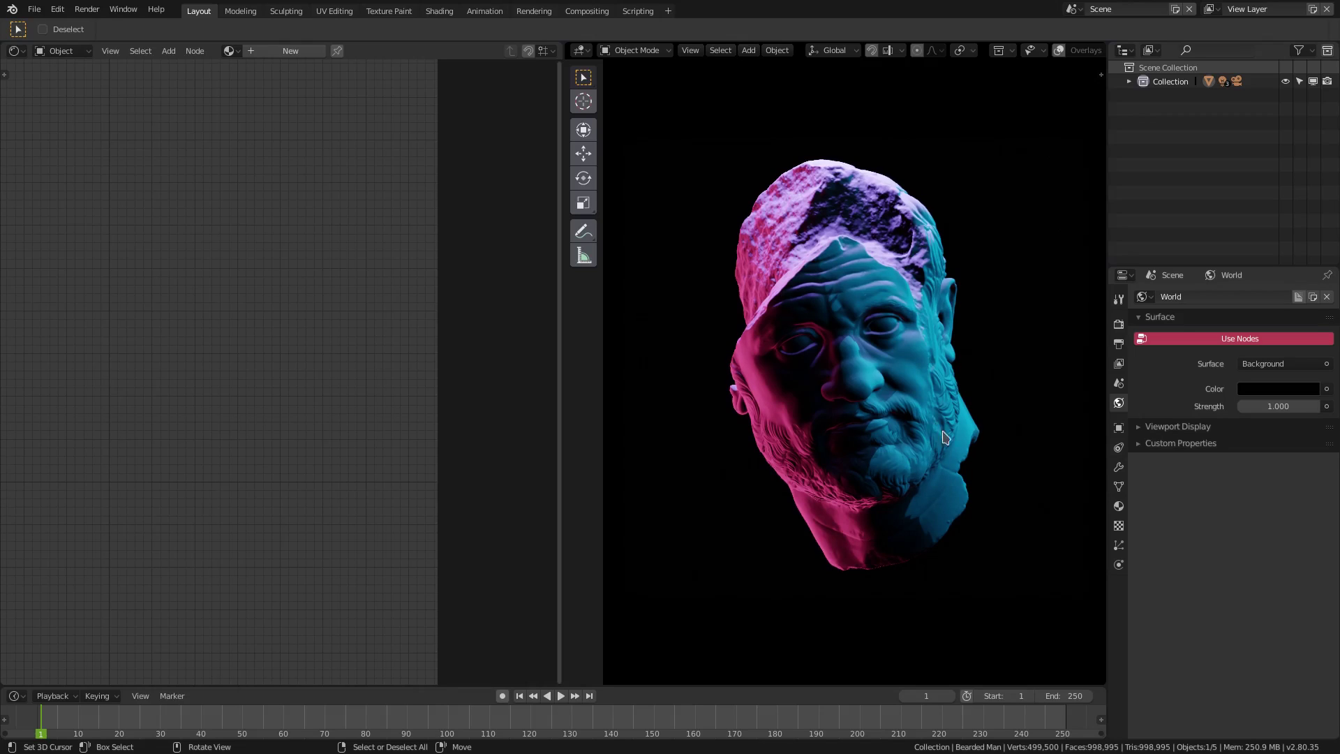
left_click(1118, 508)
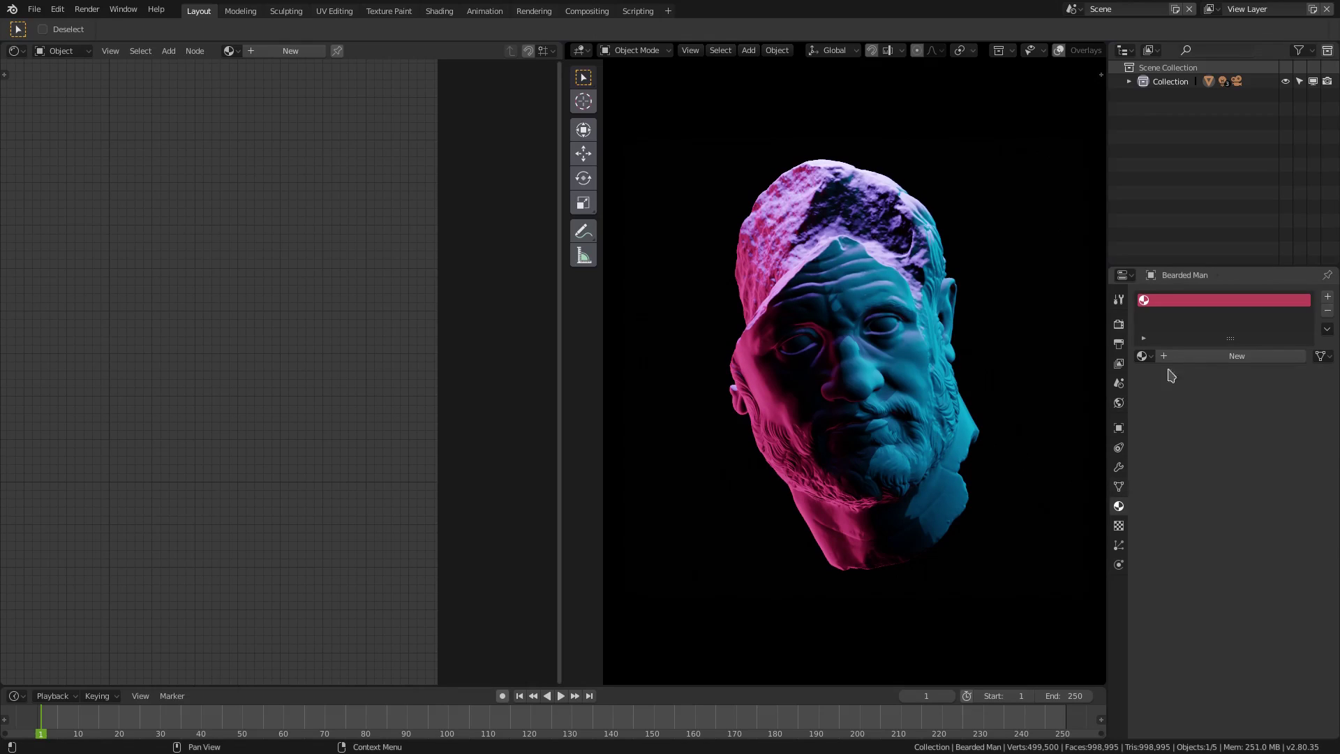
- Create a new material for the head named 'head mat'
left_click(1187, 358)
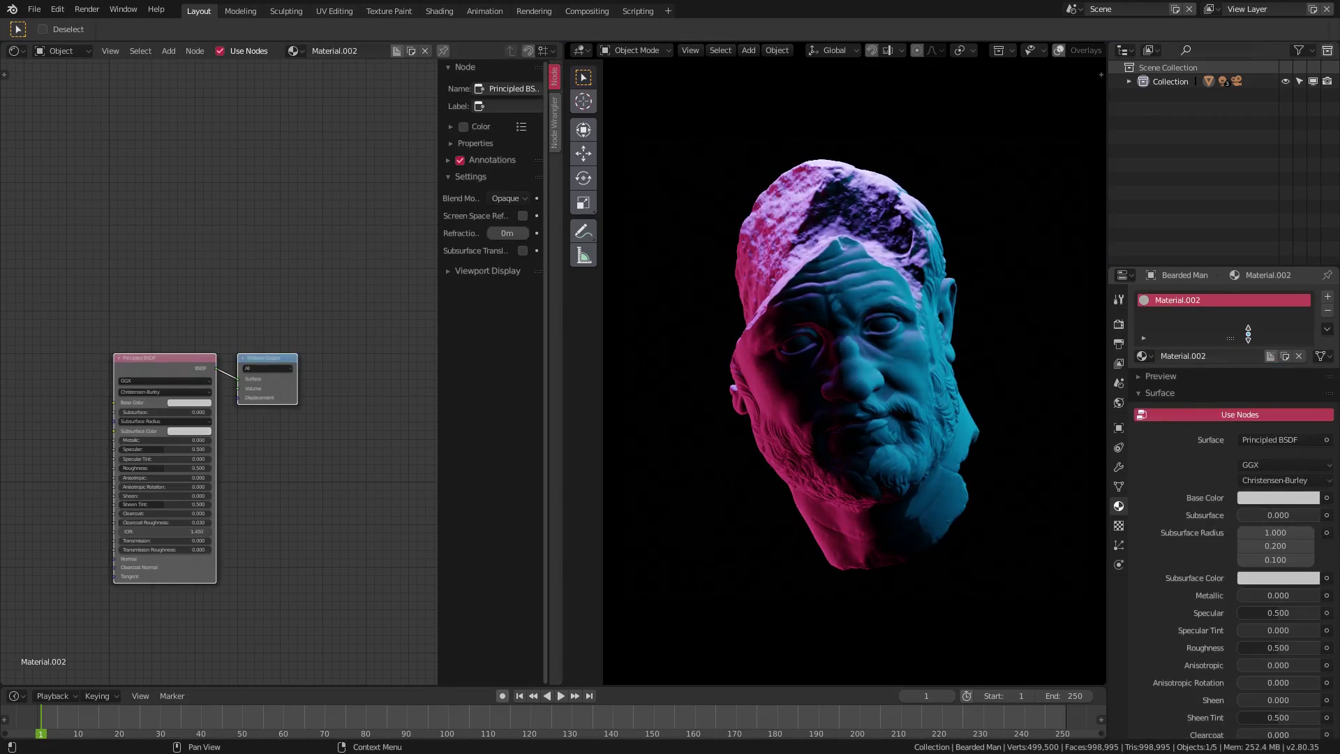
left_click(1232, 350)
type("head mat")
key("Return")
- Set the Principled BSDF Metallic to 0.343 and Roughness to 0.338
middle_click_drag(273, 428, 331, 380)
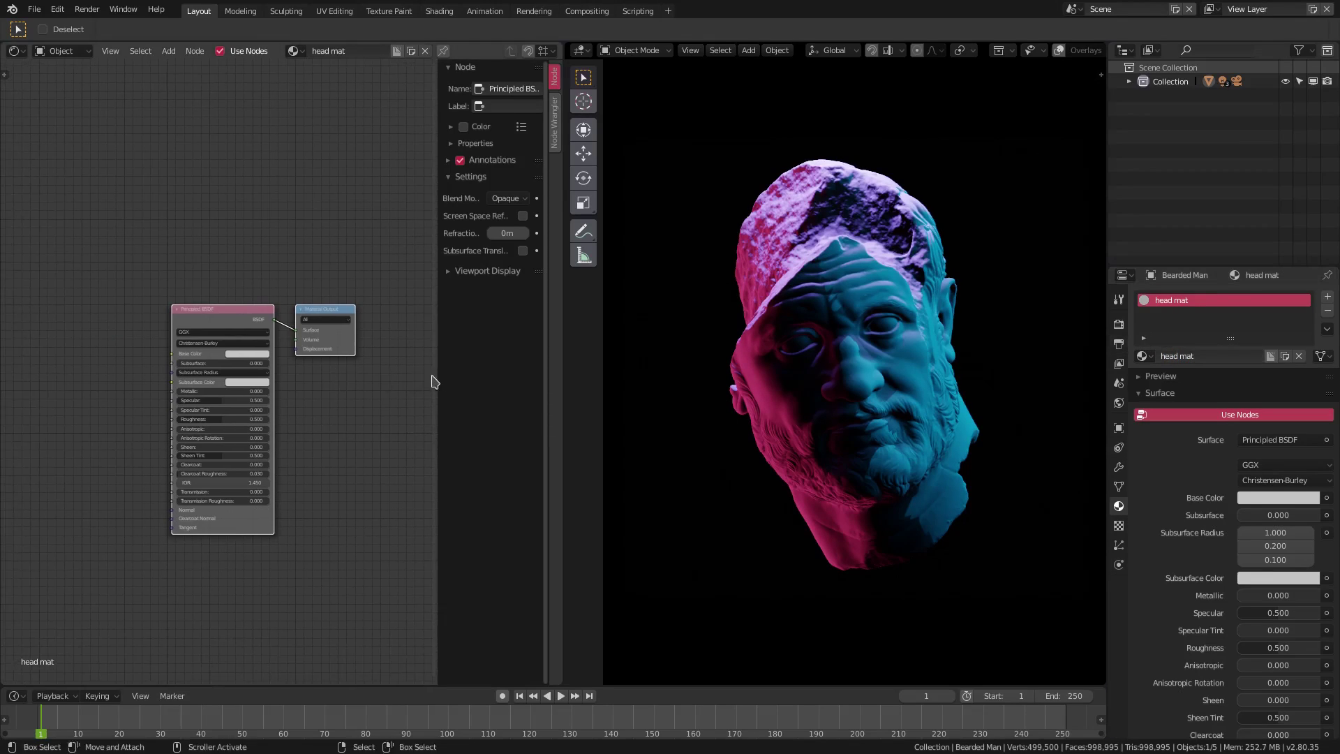
key("n")
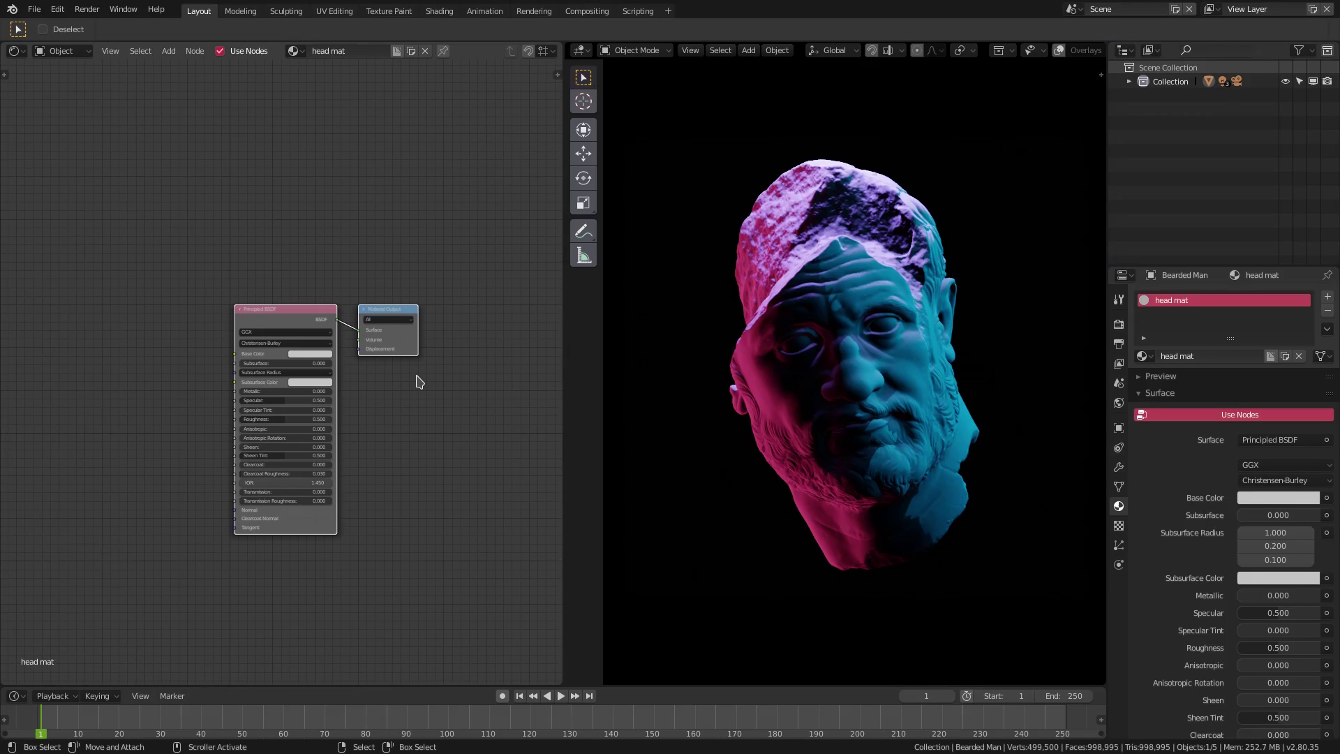
scroll(388, 448, "up", 2)
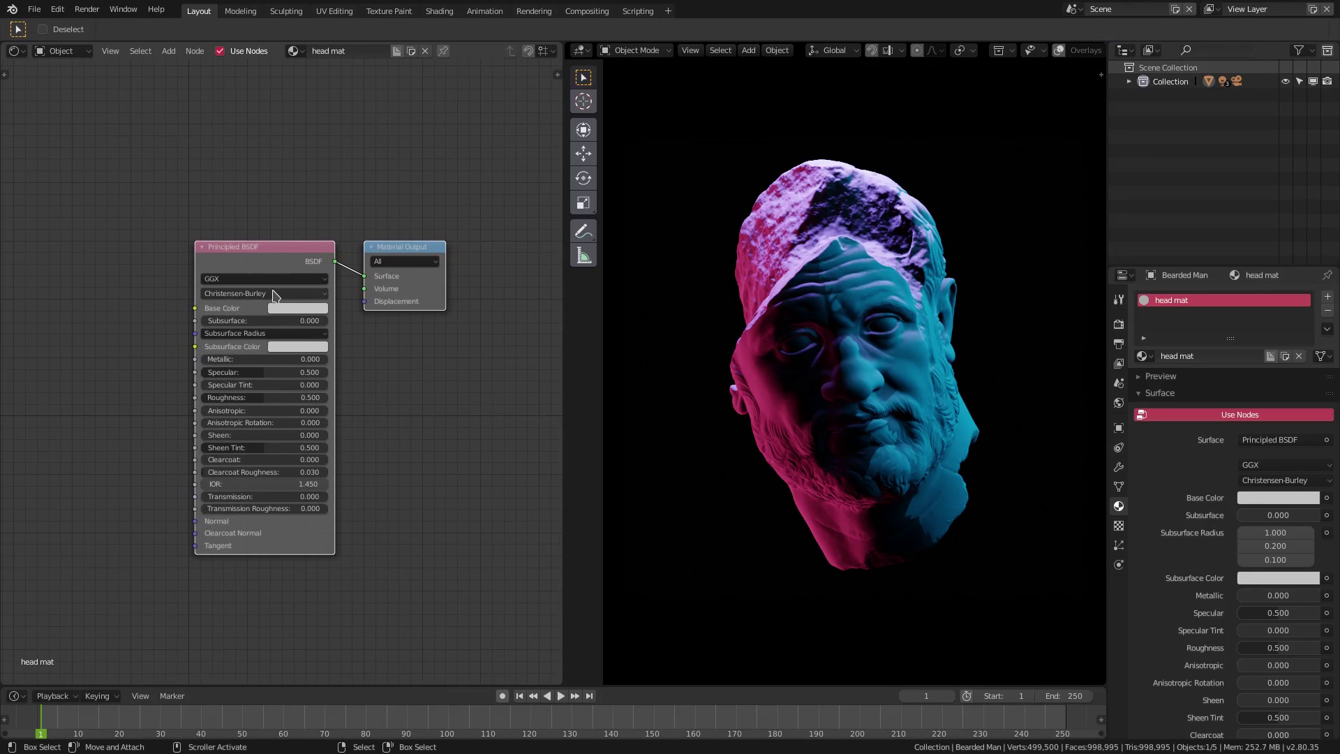
scroll(469, 455, "up", 1)
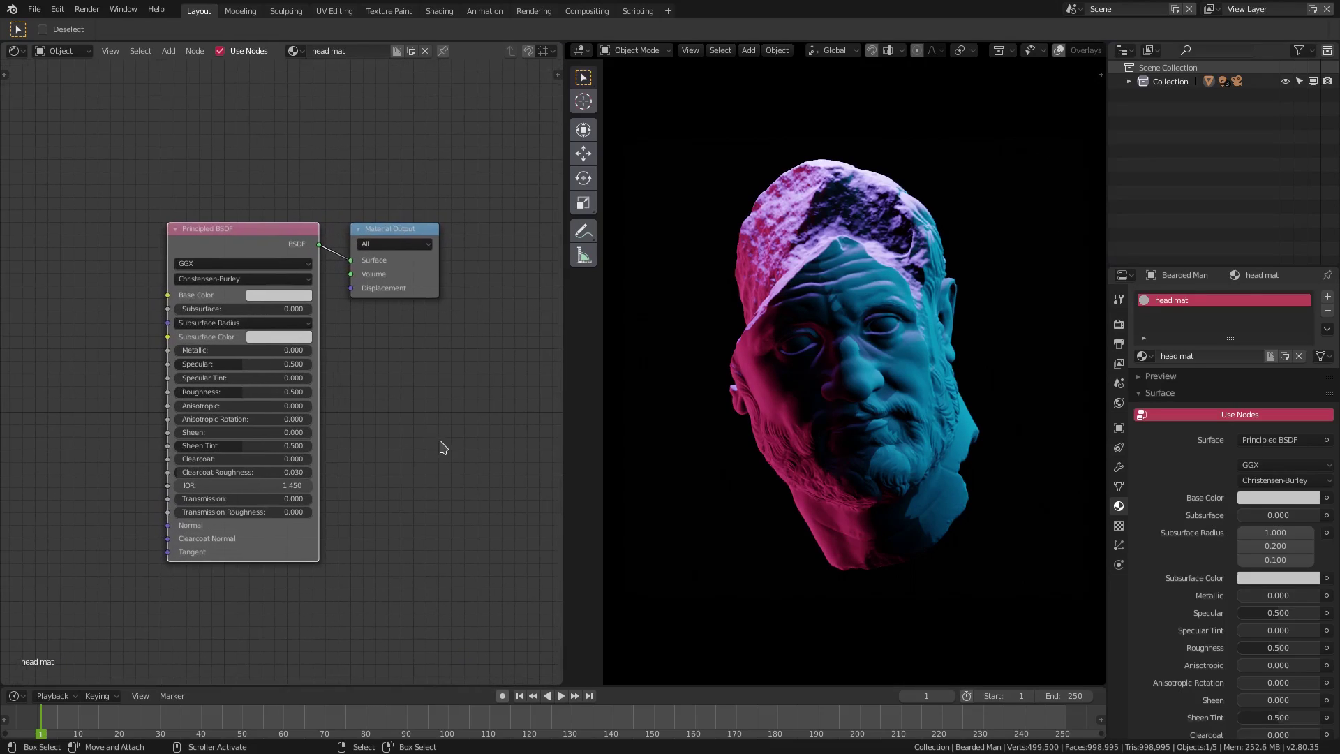
scroll(442, 447, "up", 1)
left_click_drag(240, 349, 293, 349)
left_click_drag(244, 393, 215, 394)
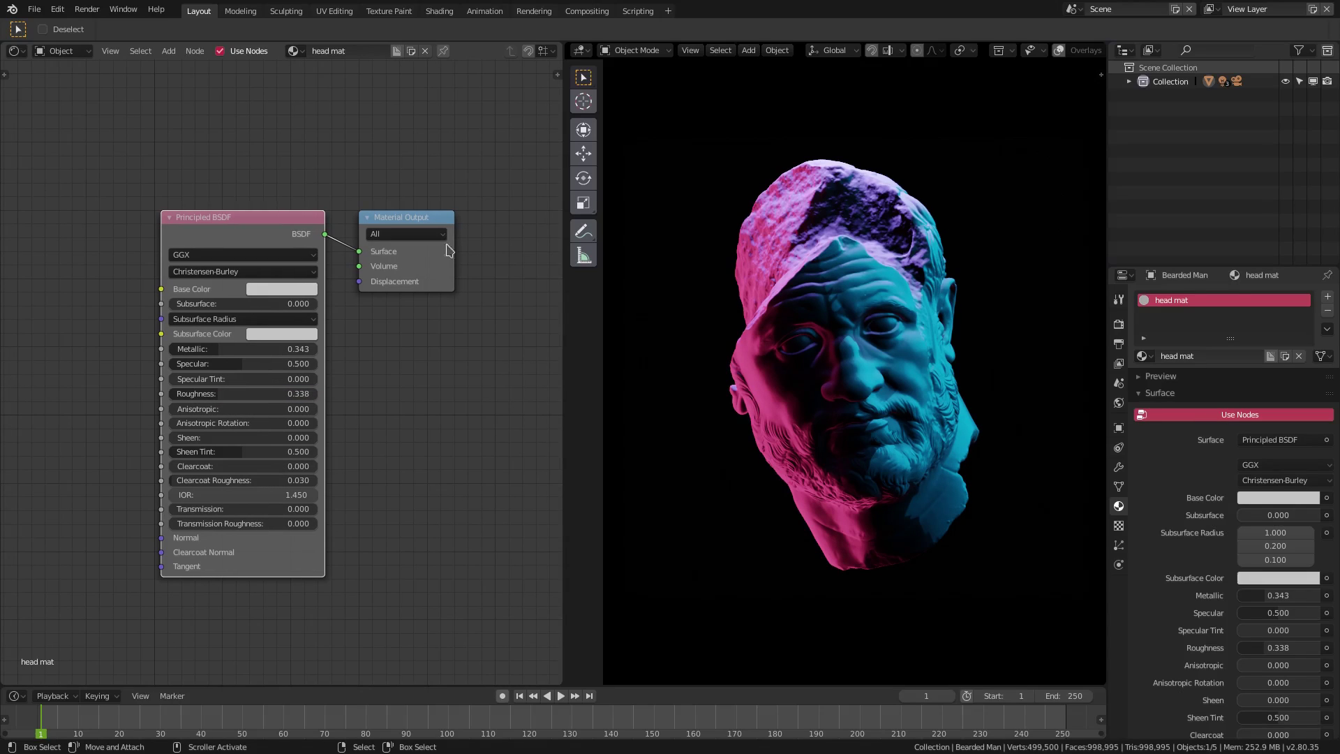
middle_click_drag(474, 325, 453, 323)
- Open the render settings and show the world's shader nodes in the Shader Editor
left_click(1119, 323)
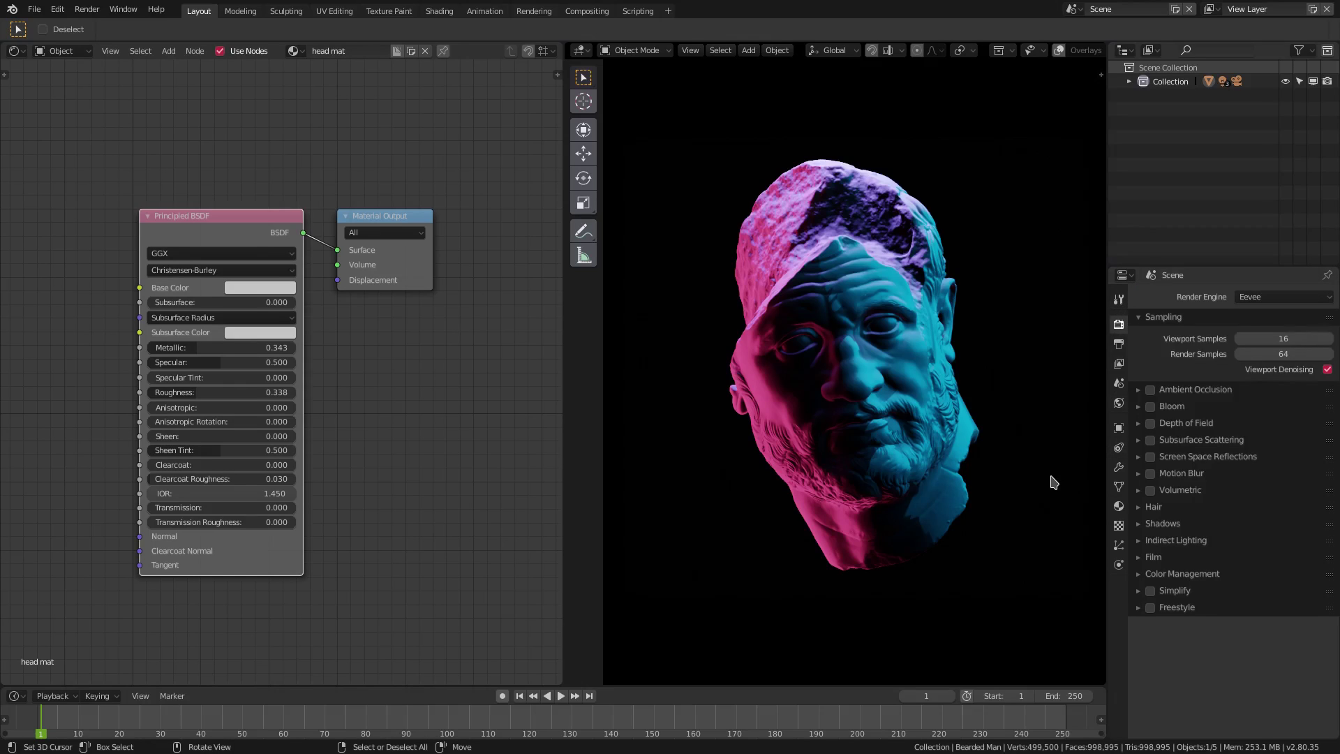
left_click(70, 53)
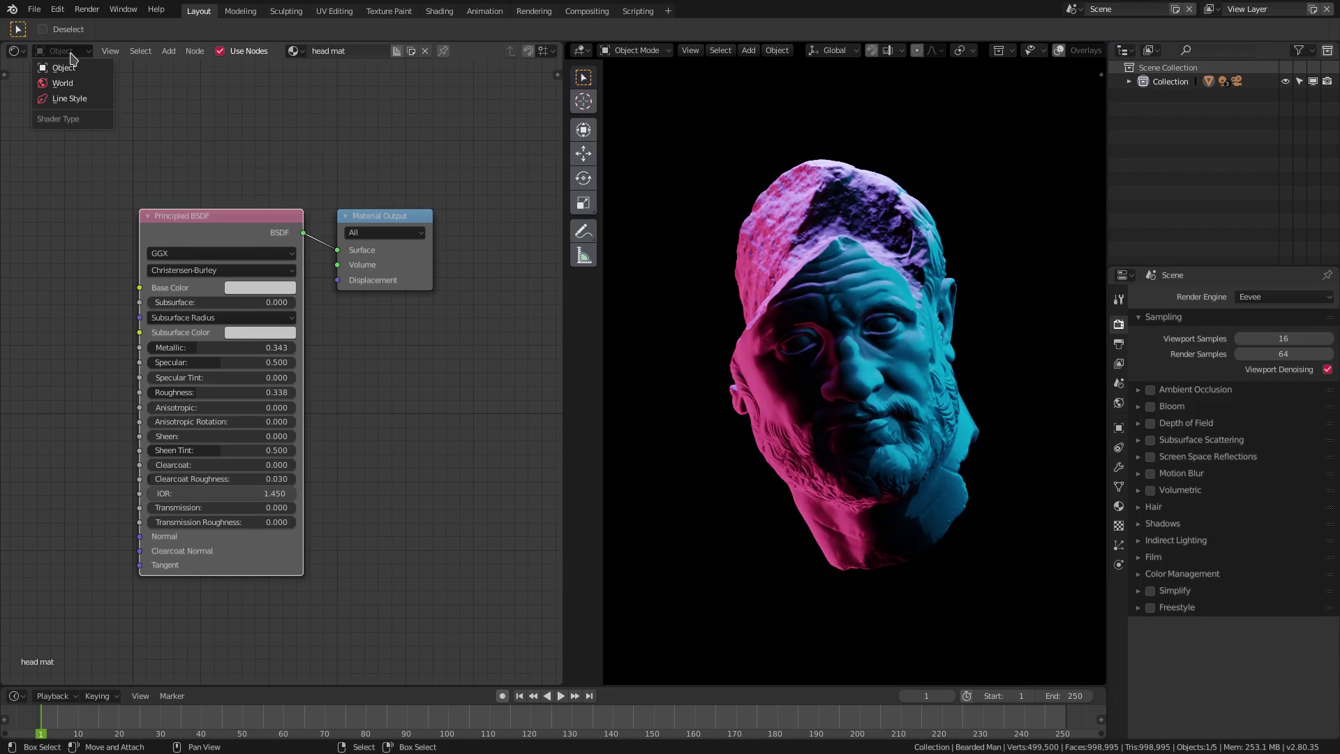
left_click(83, 53)
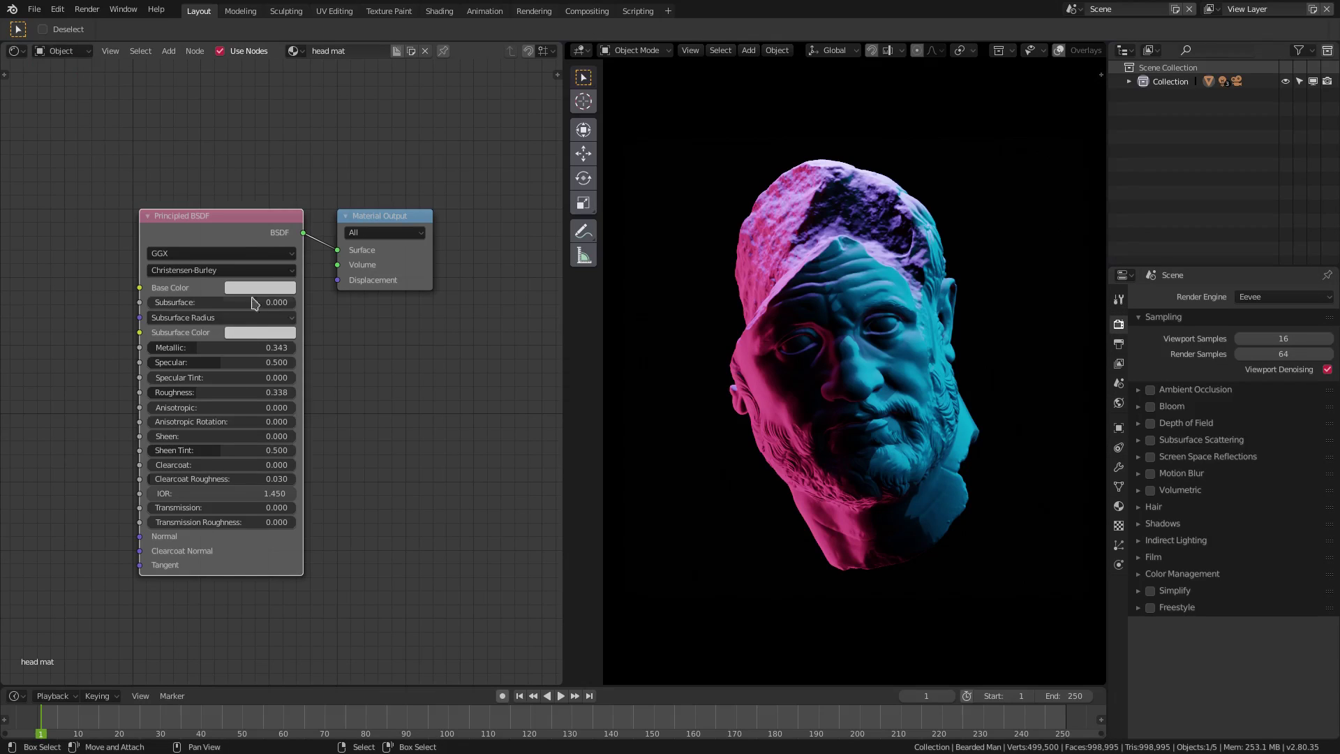
left_click(70, 55)
left_click(64, 83)
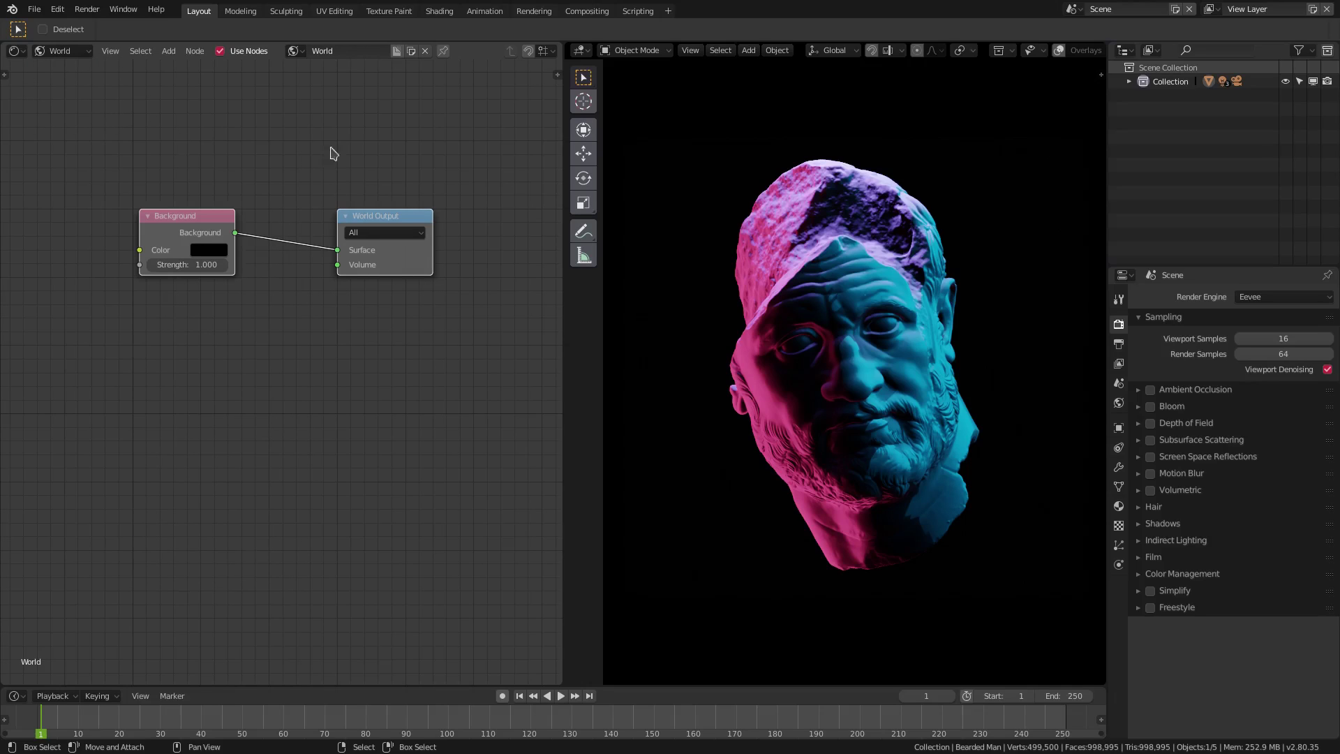
left_click_drag(206, 219, 235, 218)
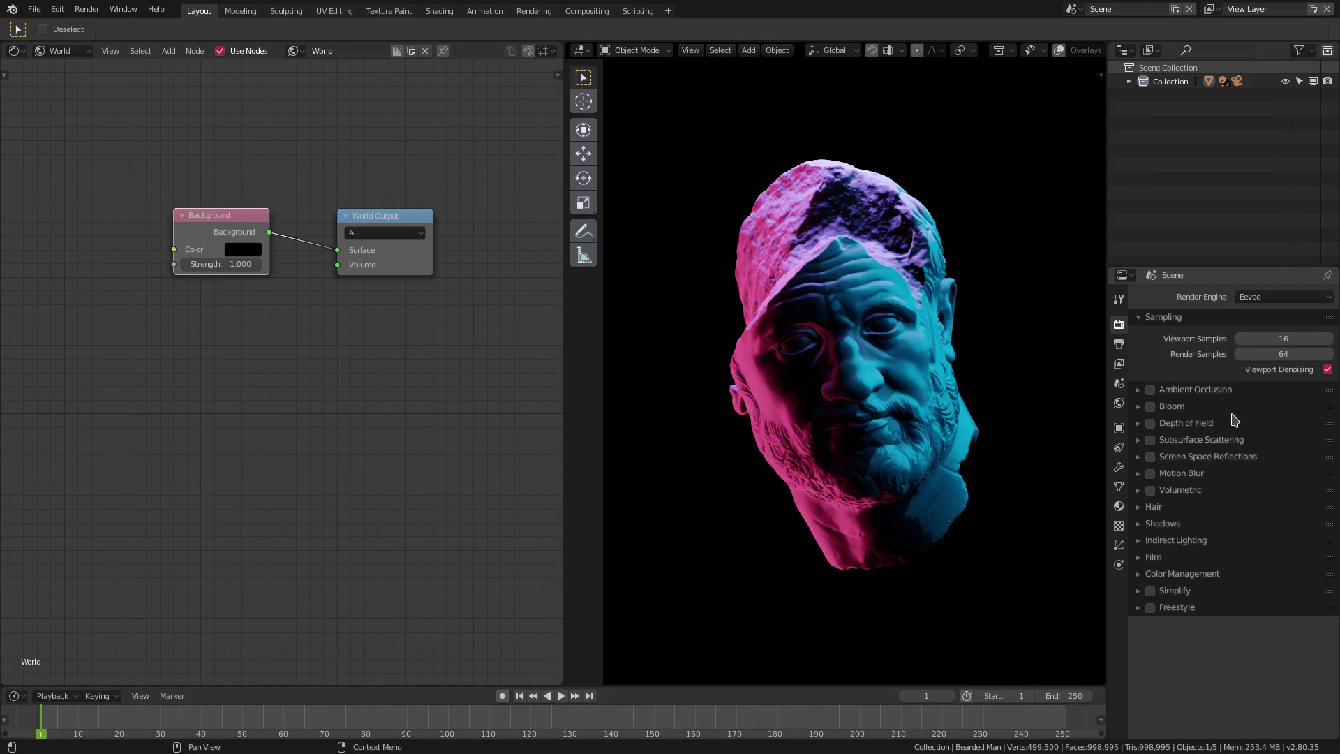
- Enable Screen Space Reflections, Volumetrics and Ambient Occlusion in Eevee
left_click(1158, 458)
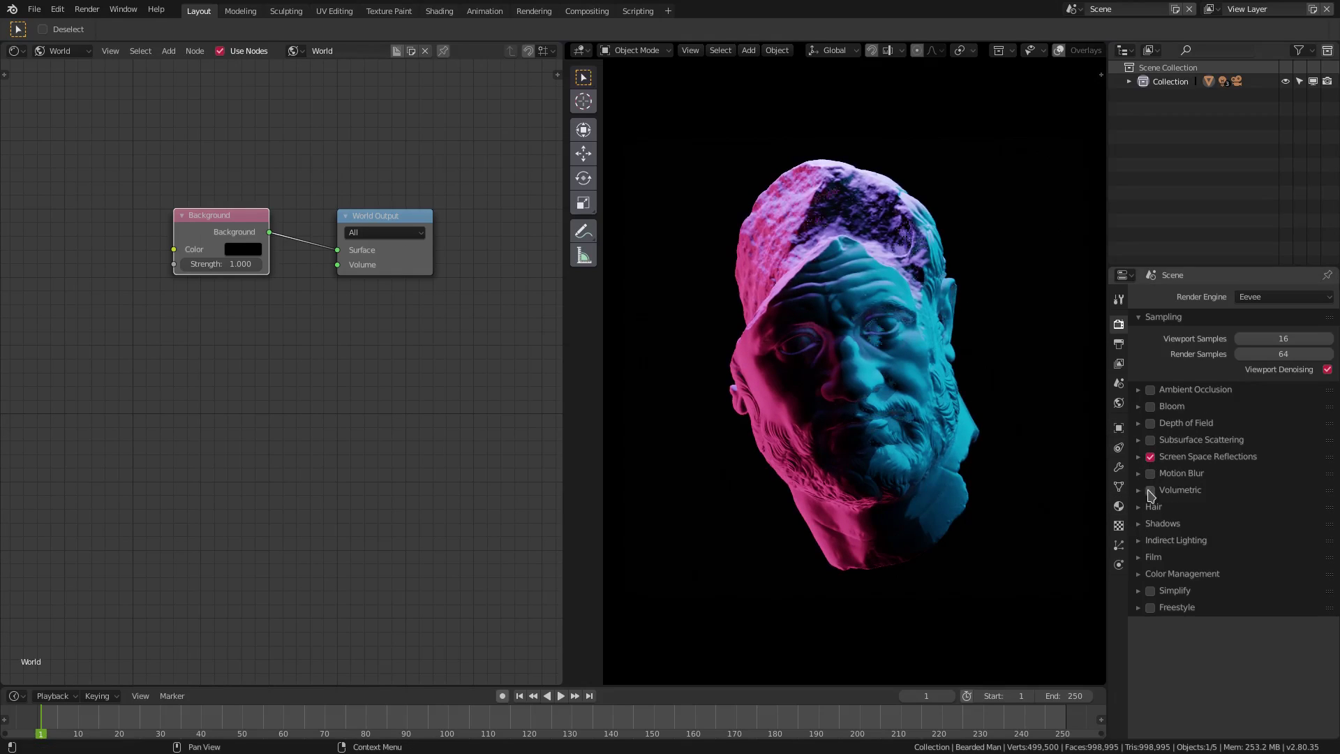
left_click(1151, 491)
left_click(1150, 389)
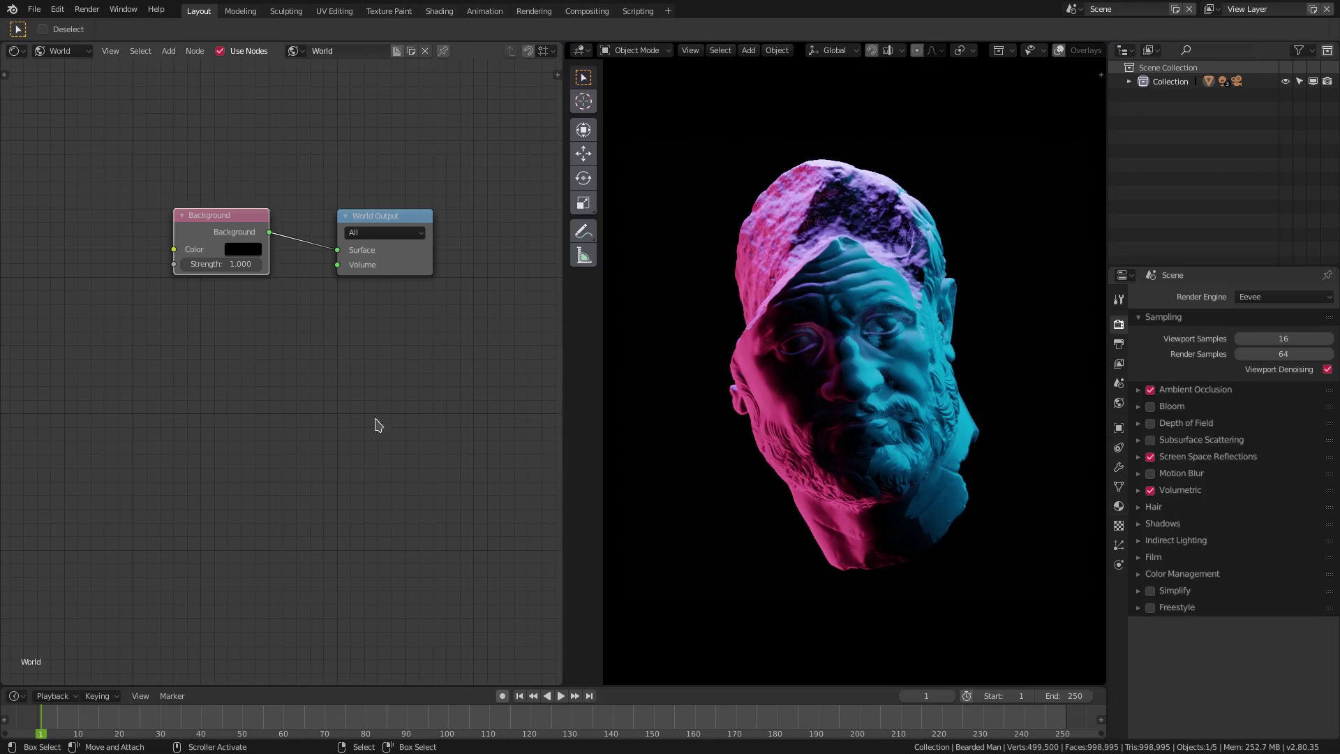
left_click(78, 51)
- Add an Ambient Occlusion node to head mat and link it into Base Color
left_click(88, 68)
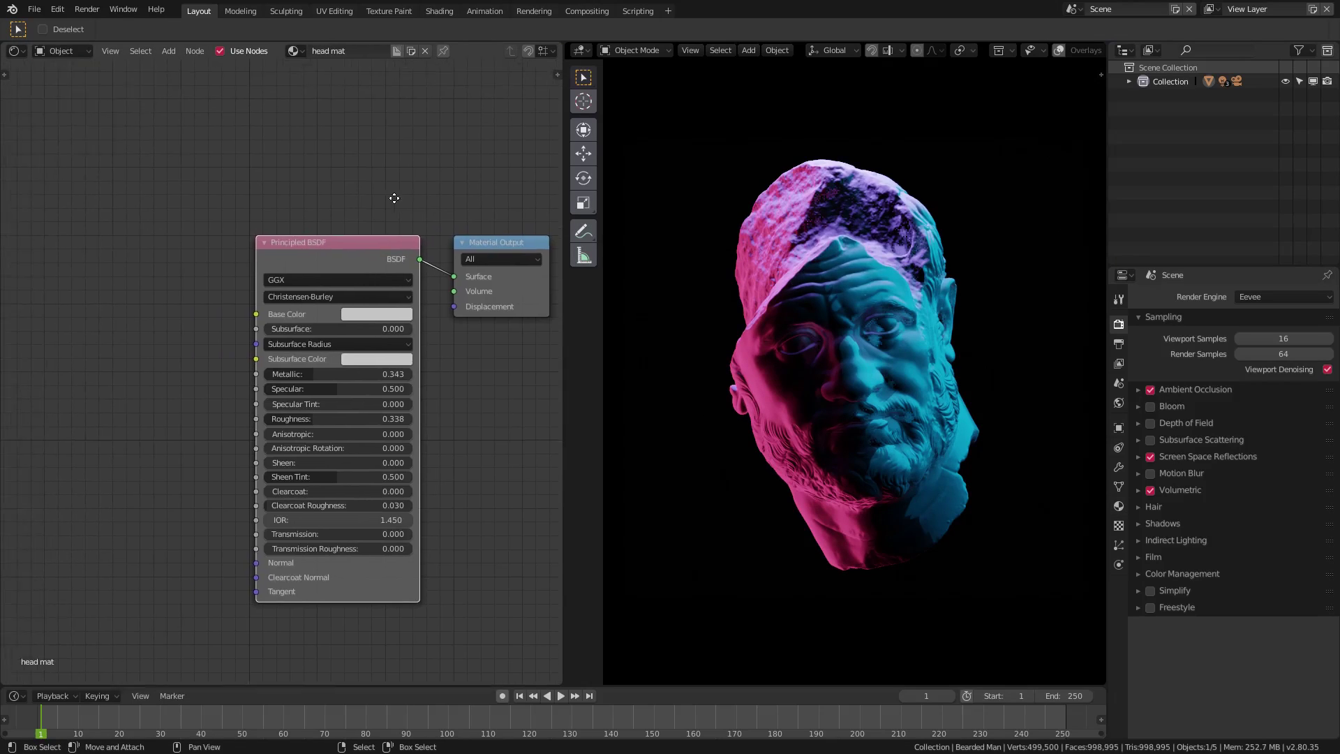
key("shift+a")
left_click(111, 278)
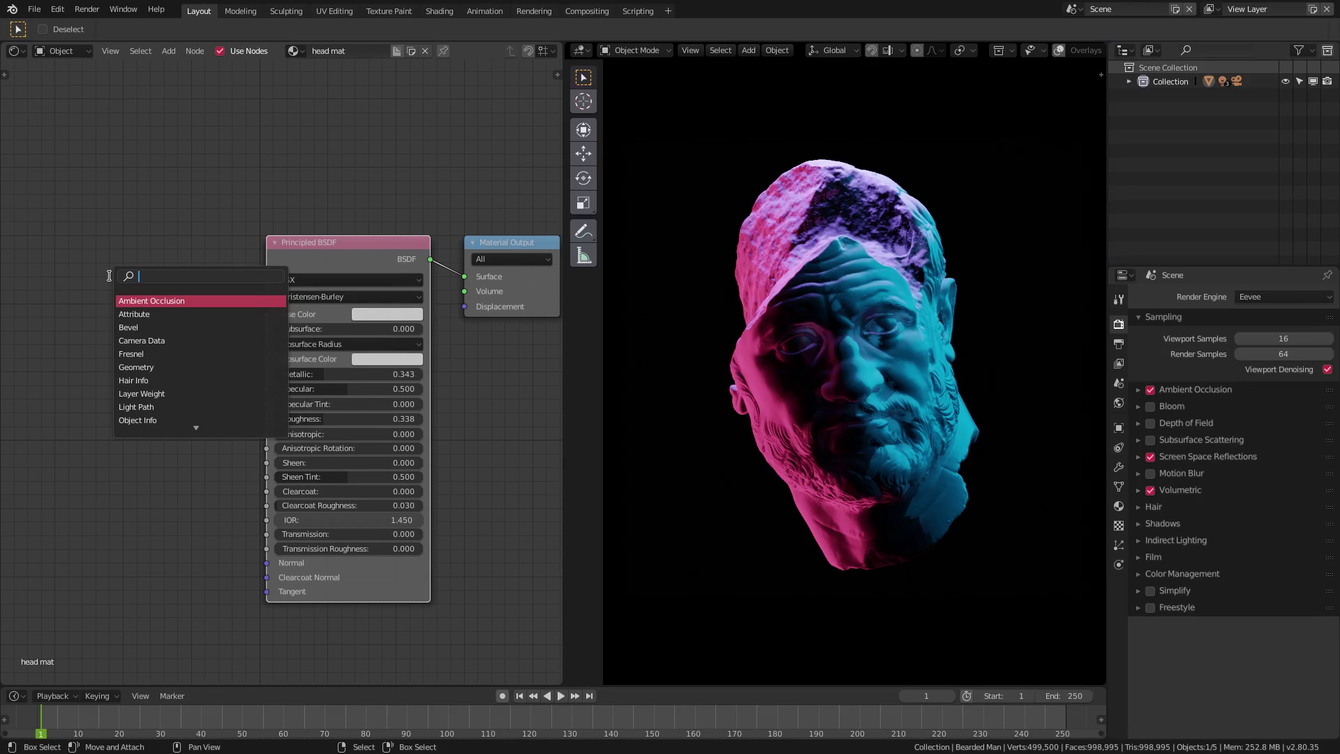
type("ambi")
key("Return")
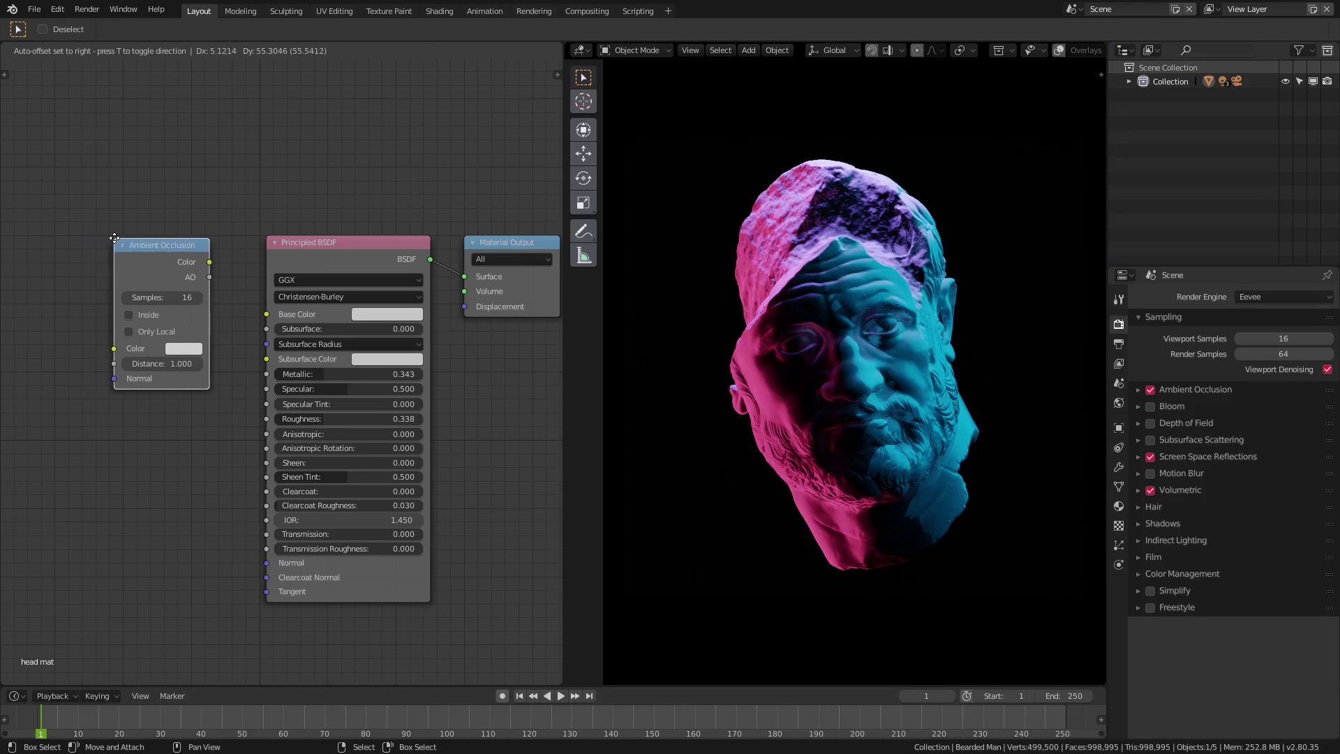
left_click(121, 242)
left_click_drag(209, 277, 267, 315)
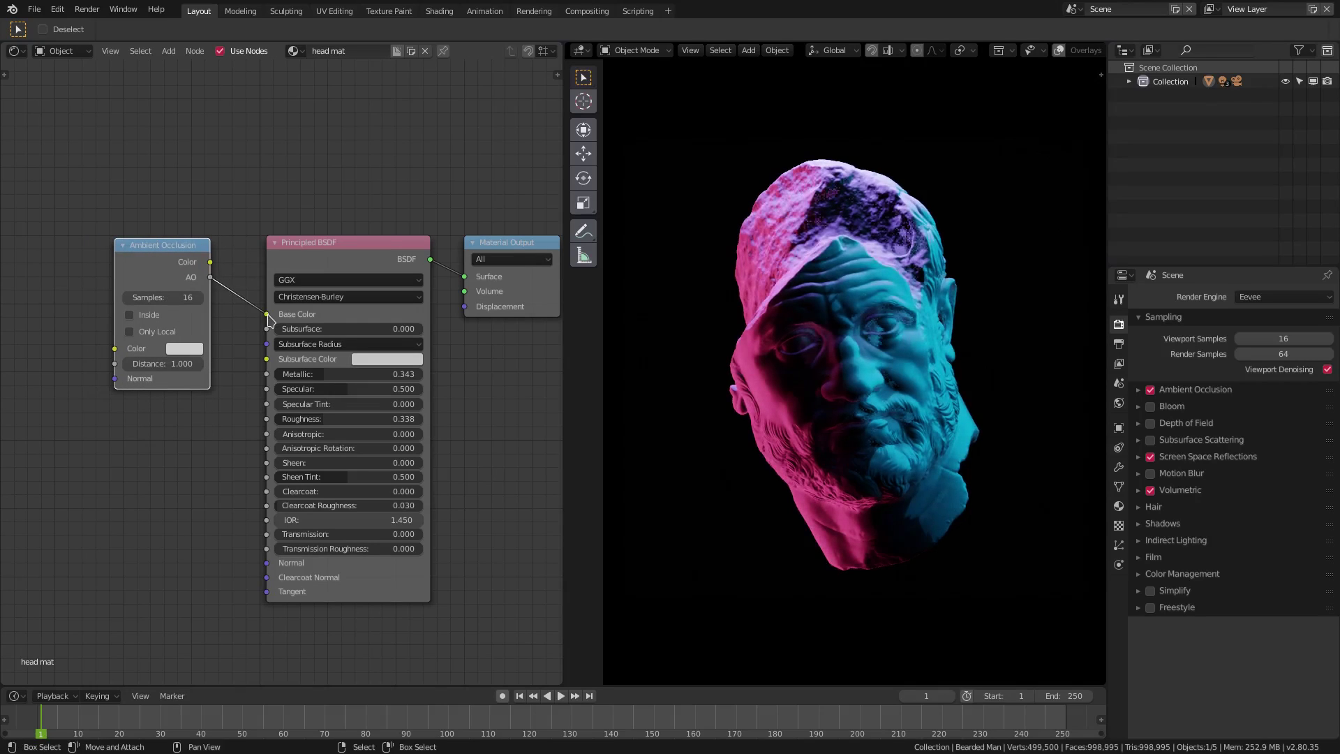
- Disable Screen Space Reflections and set Eevee's ambient occlusion distance to 1.63 m
left_click(1150, 389)
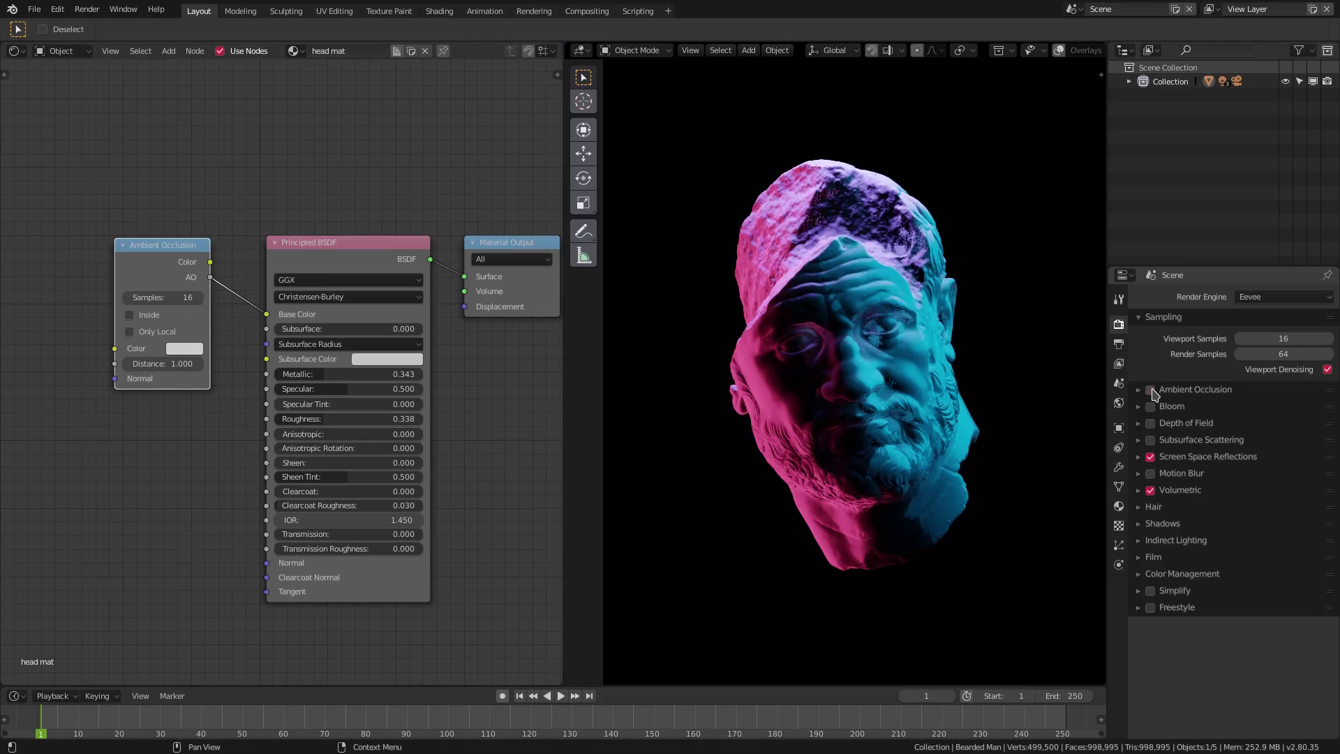
left_click(1150, 457)
left_click(1150, 389)
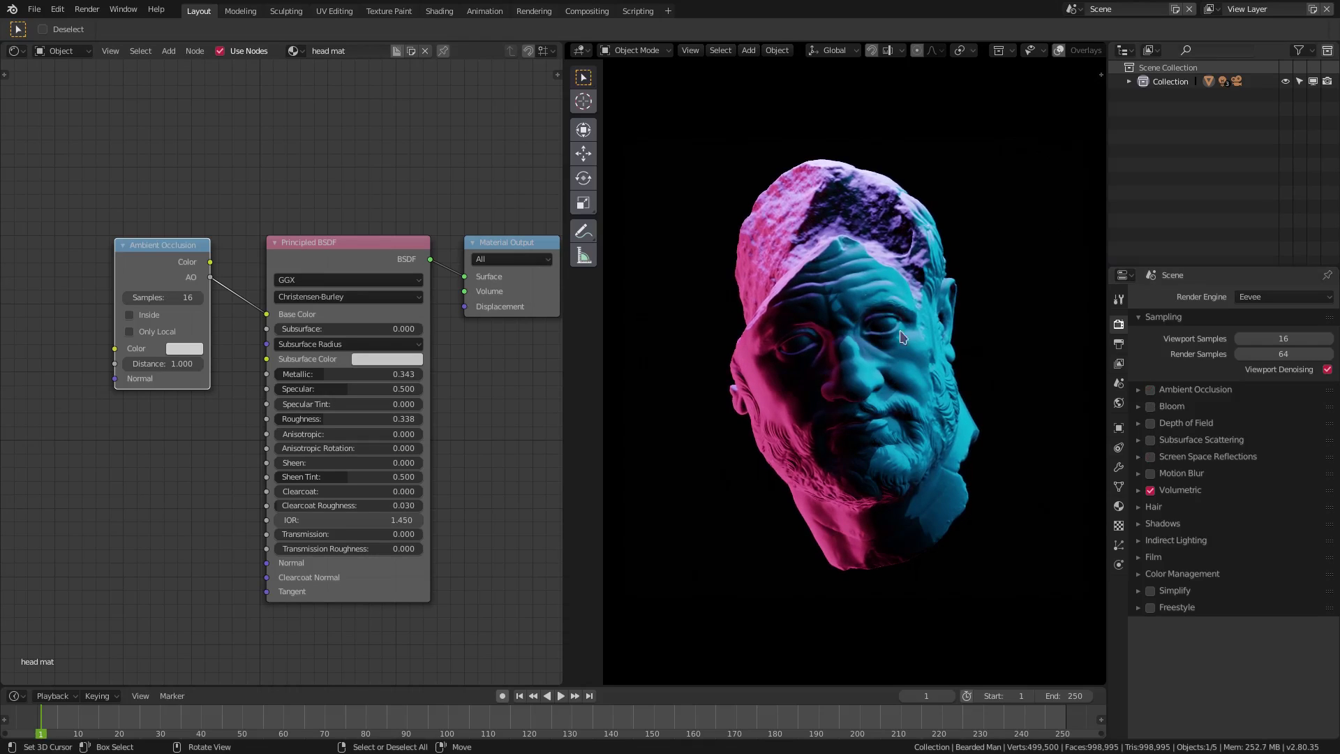
left_click(1139, 390)
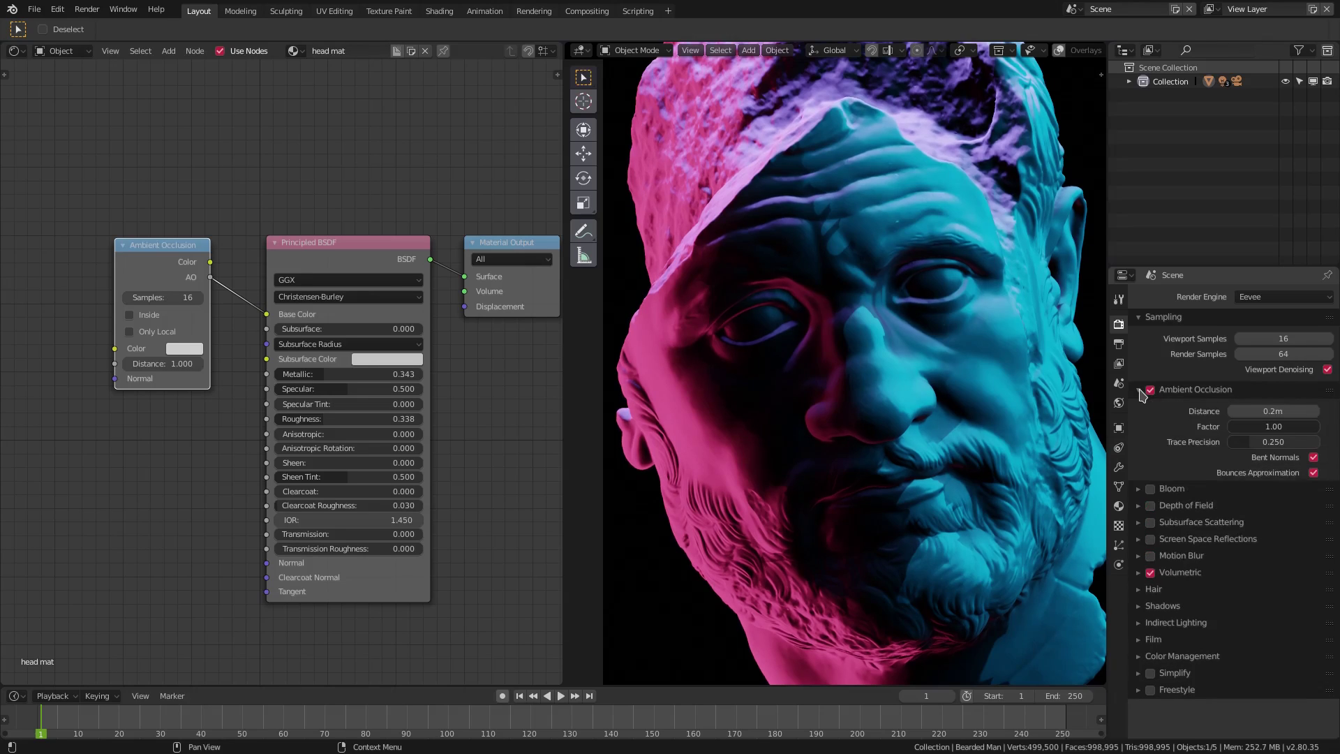
mouse_move(1273, 411)
left_mouse_down()
mouse_move(1284, 411)
mouse_move(1266, 411)
mouse_move(1242, 444)
left_mouse_up()
left_click(1151, 390)
left_click(1150, 390)
left_click(1151, 391)
left_click(1150, 391)
left_click(1151, 391)
left_click(1151, 391)
left_click(1151, 391)
left_click(1151, 391)
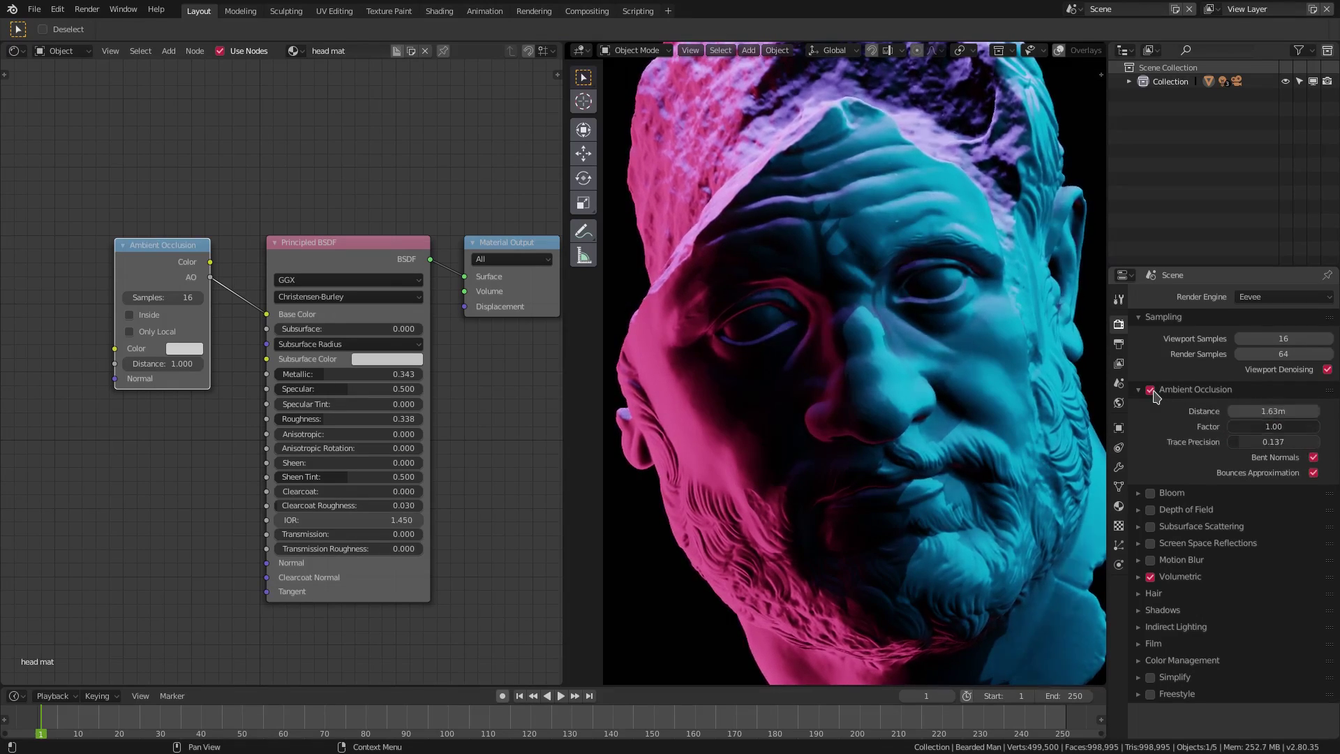
scroll(1094, 428, "down", 4)
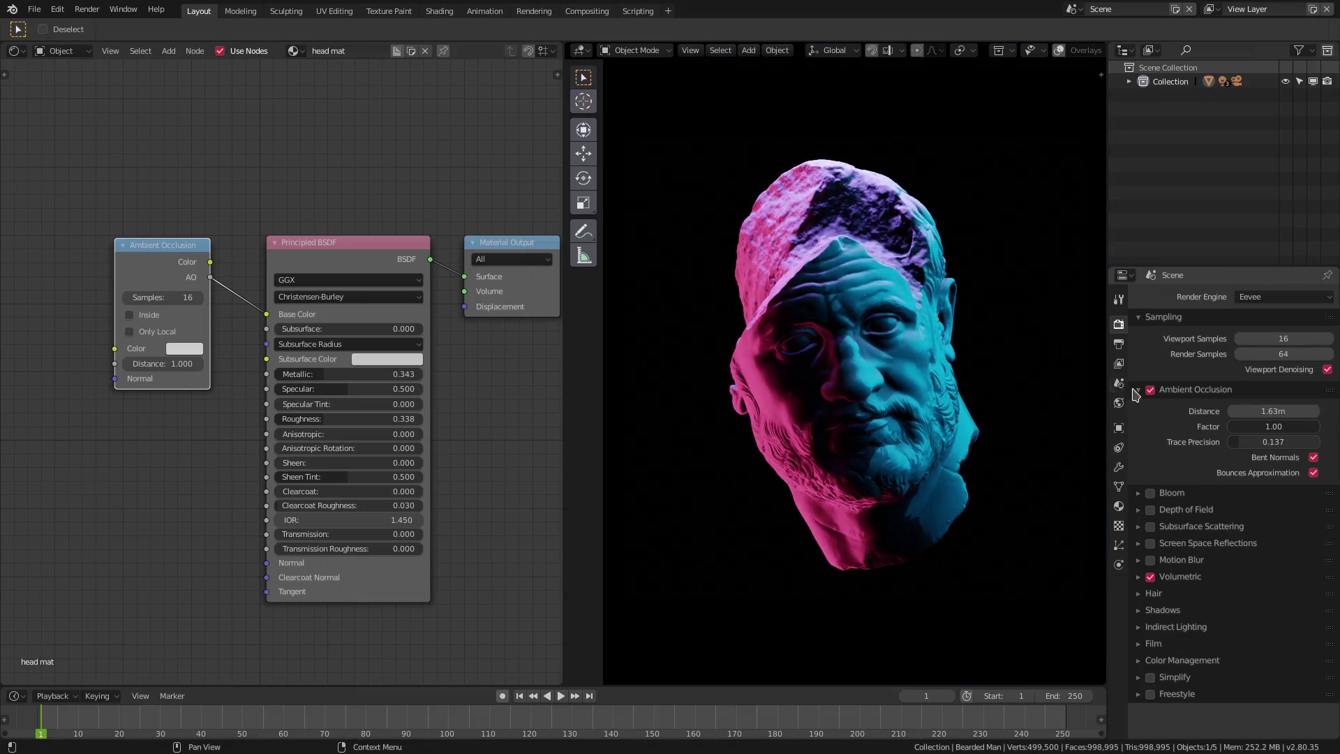
left_click(1139, 389)
- Try changing the Ambient Occlusion node's distance, then undo it back to 1.000
middle_click_drag(98, 67, 84, 63)
left_click(63, 50)
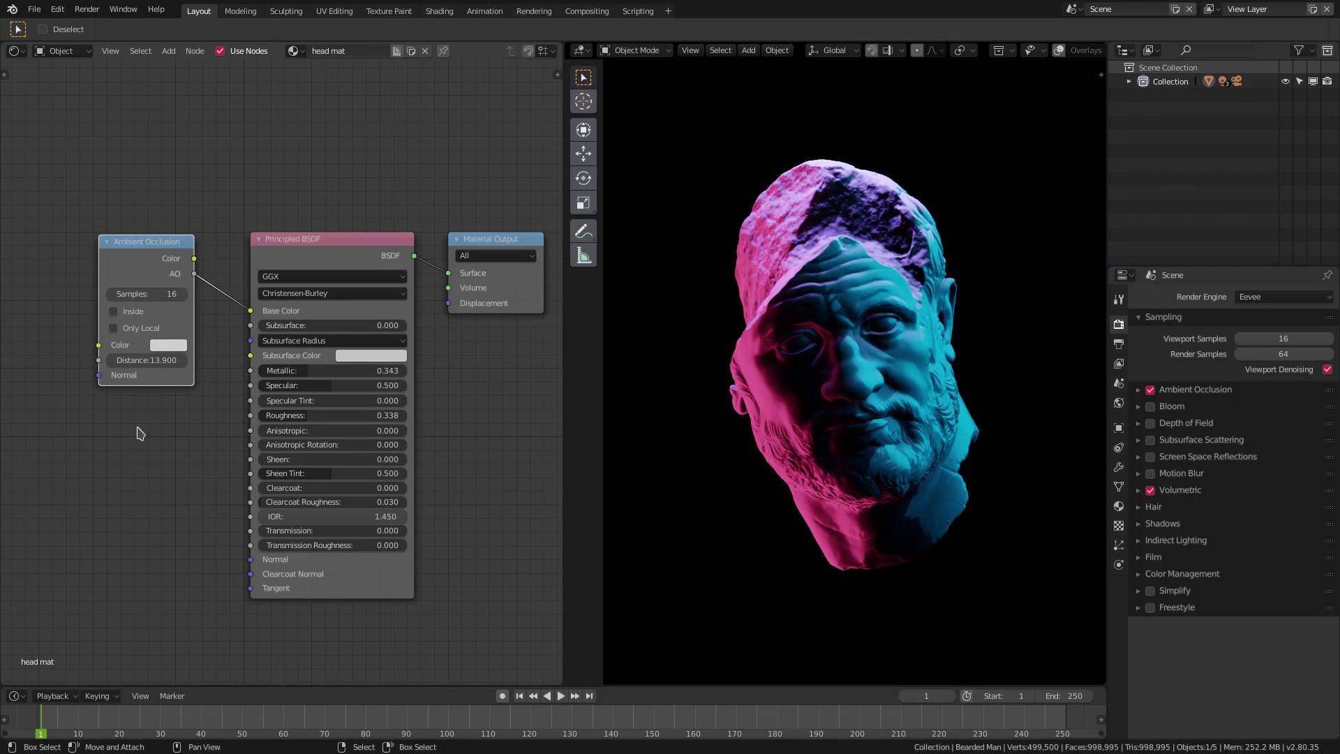
left_click_drag(158, 360, 142, 363)
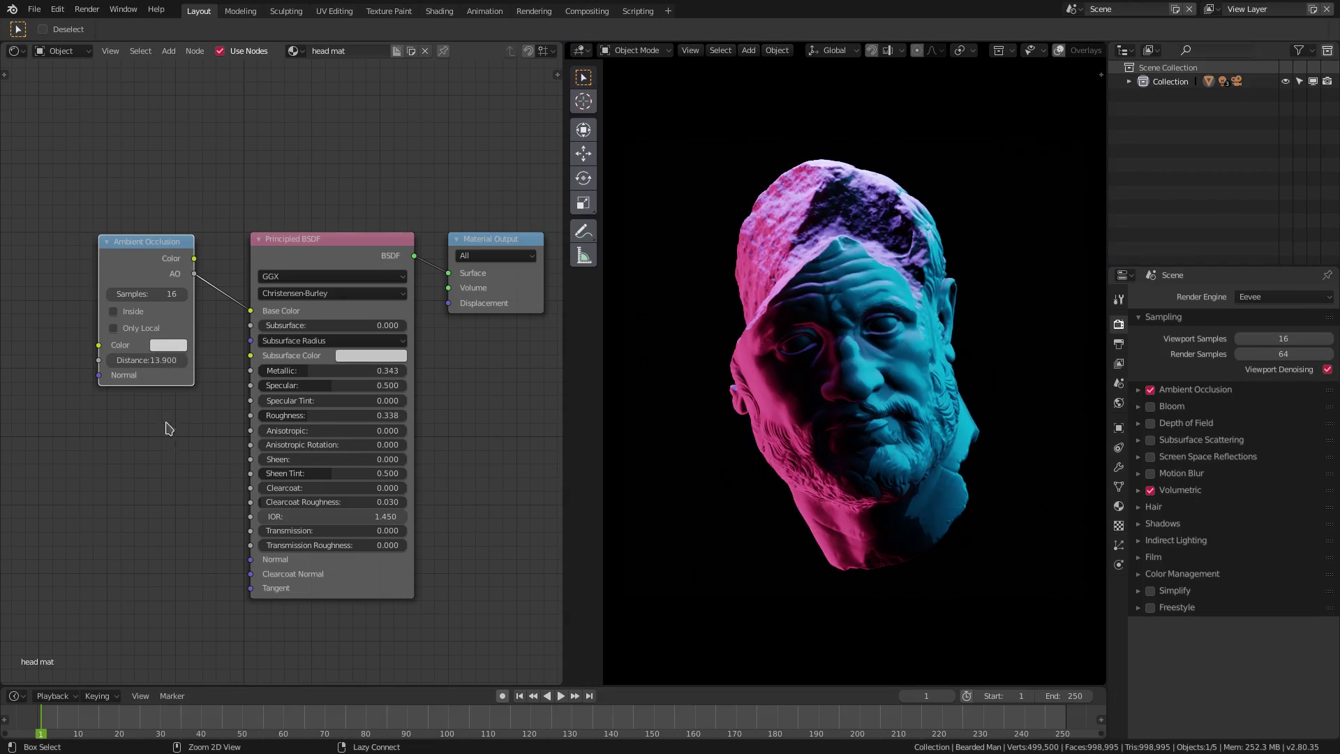
key("ctrl+z")
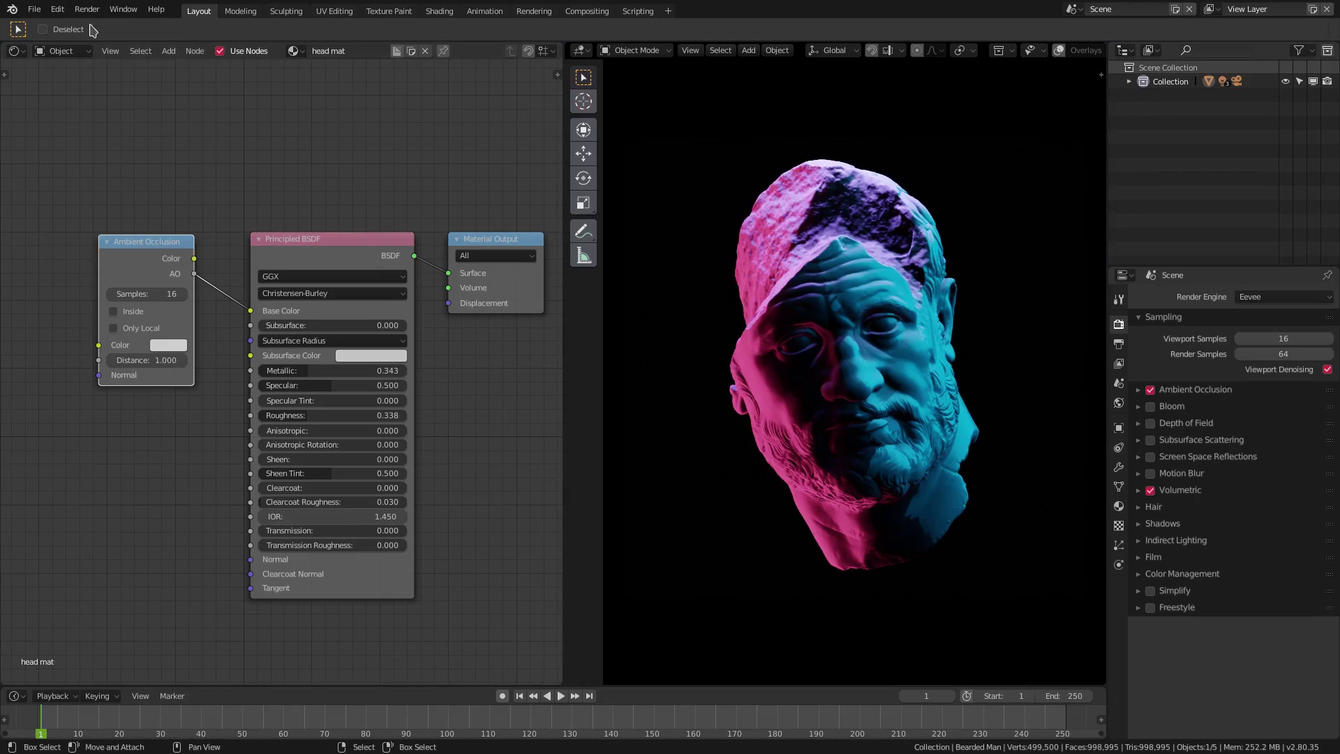
- In the world nodes, add a Volume Scatter node and link it to World Output's Volume input
left_click(58, 50)
left_click(64, 83)
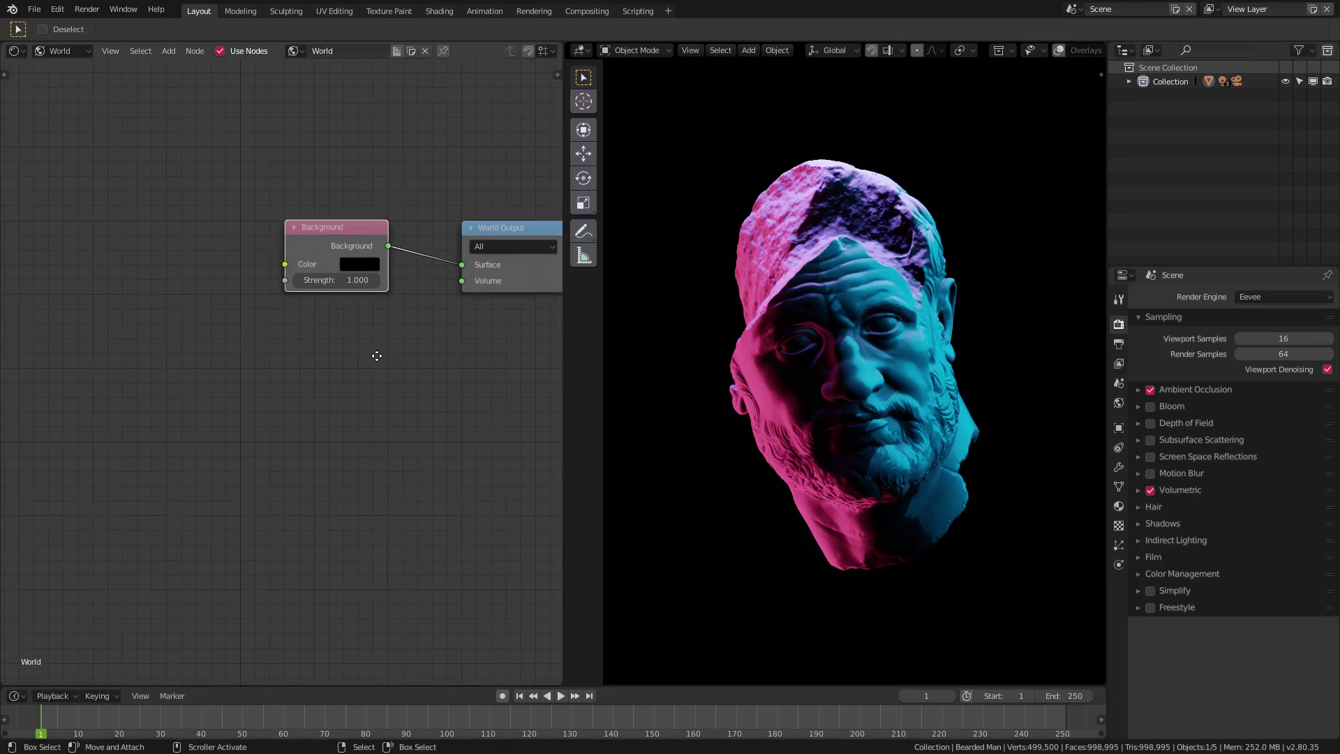
middle_click_drag(369, 356, 257, 358)
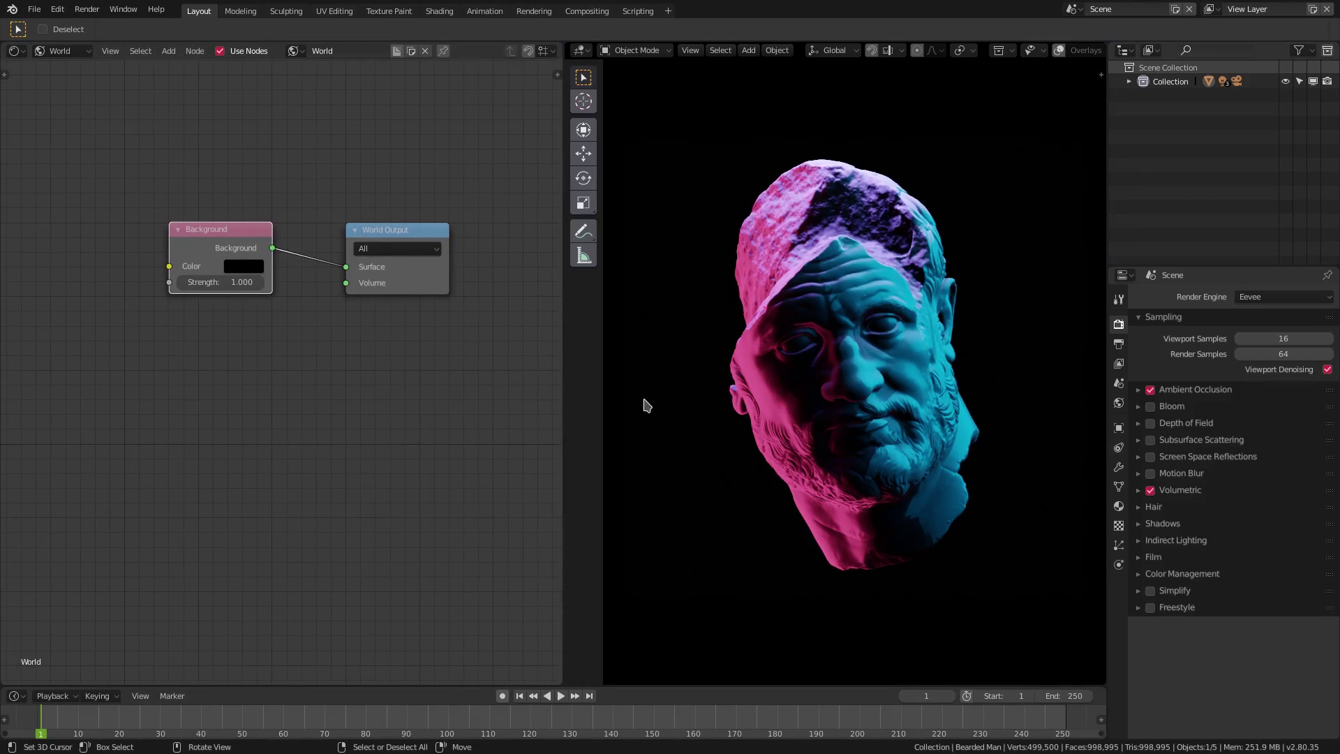
key("shift+a")
left_click(220, 392)
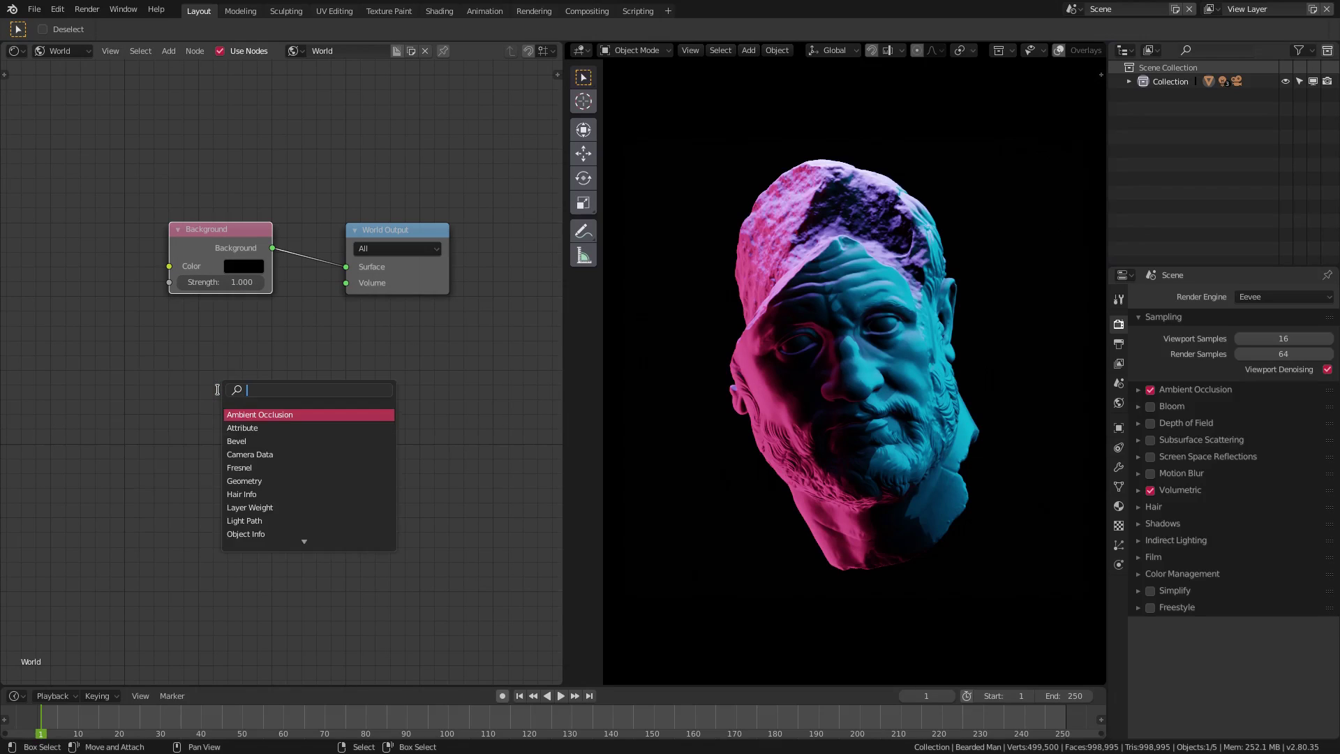
type("vol")
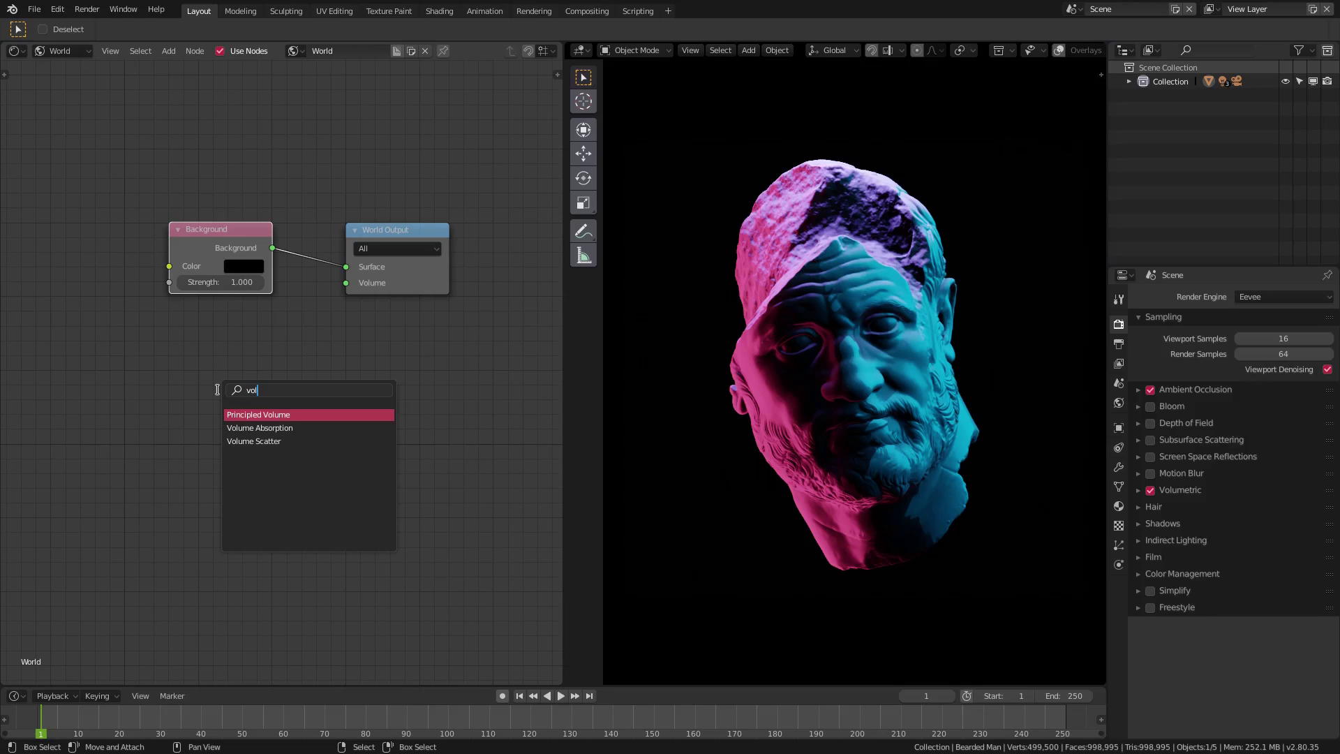
left_click(272, 441)
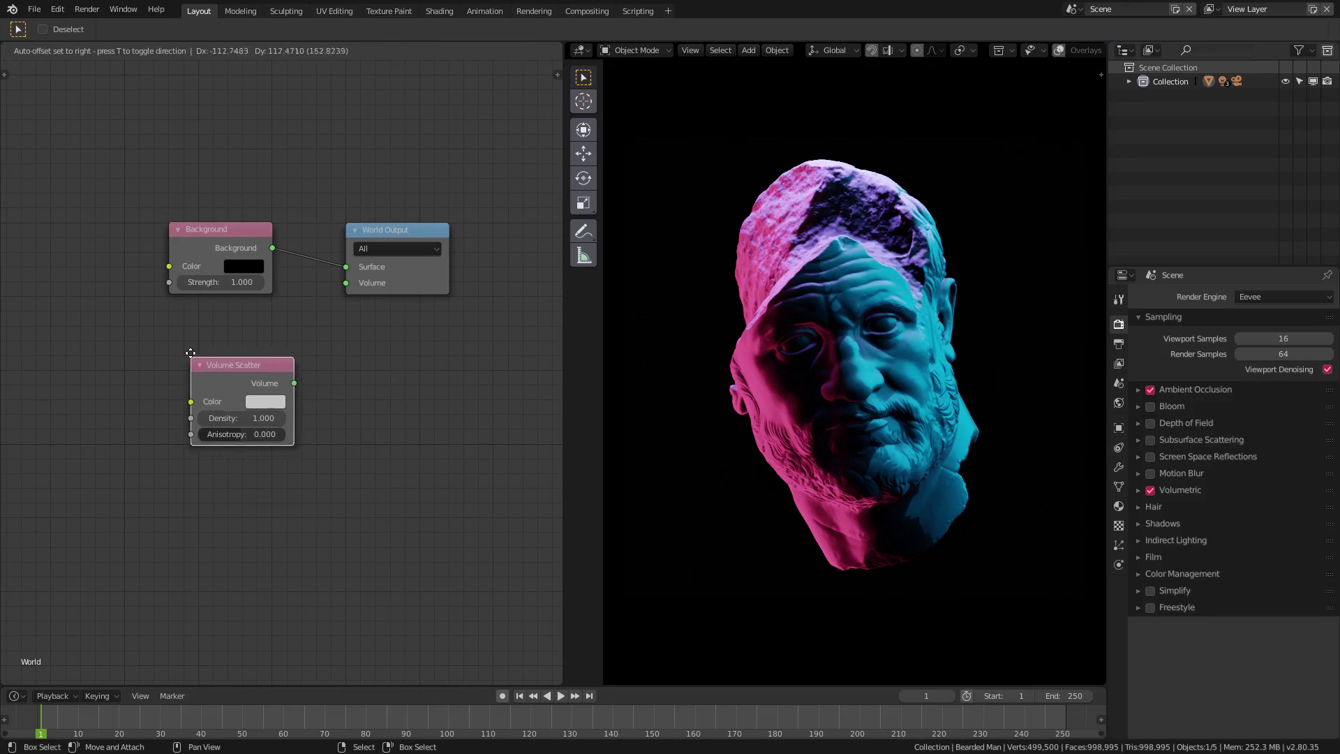
left_click(169, 306)
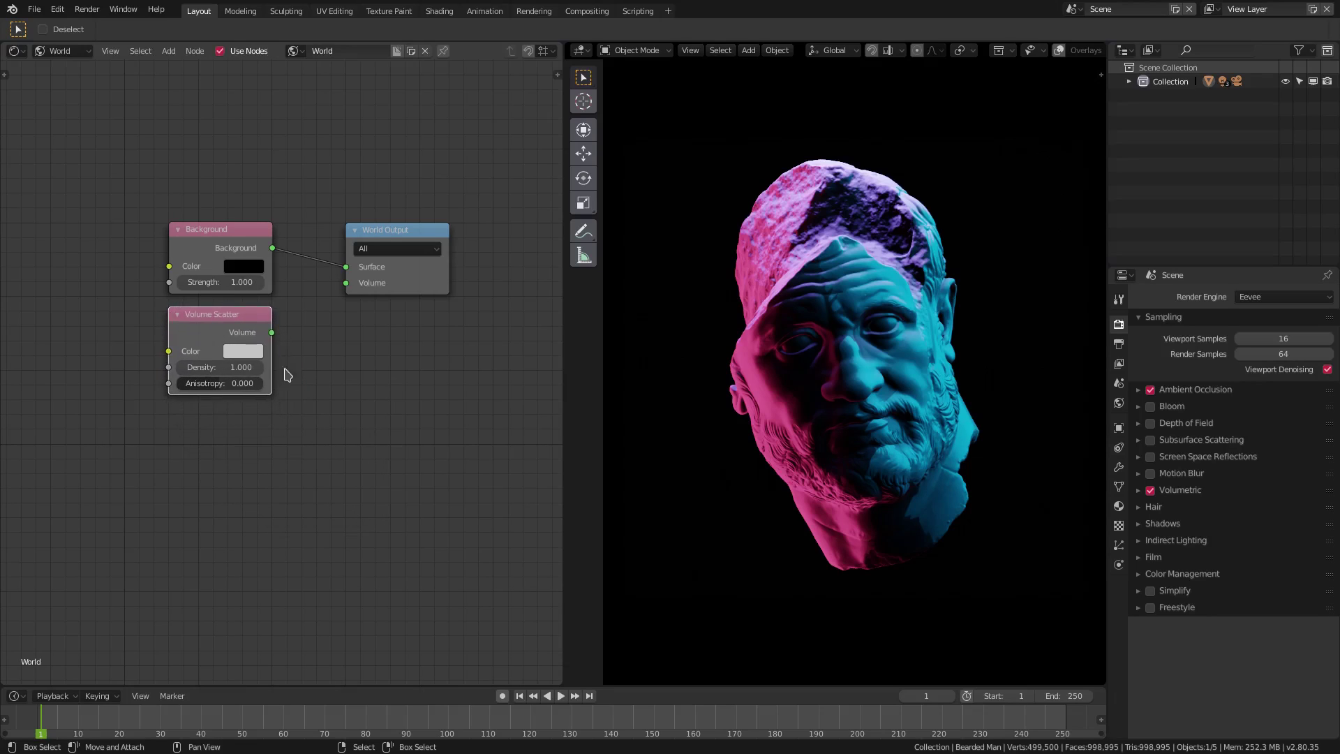
left_click_drag(273, 332, 345, 285)
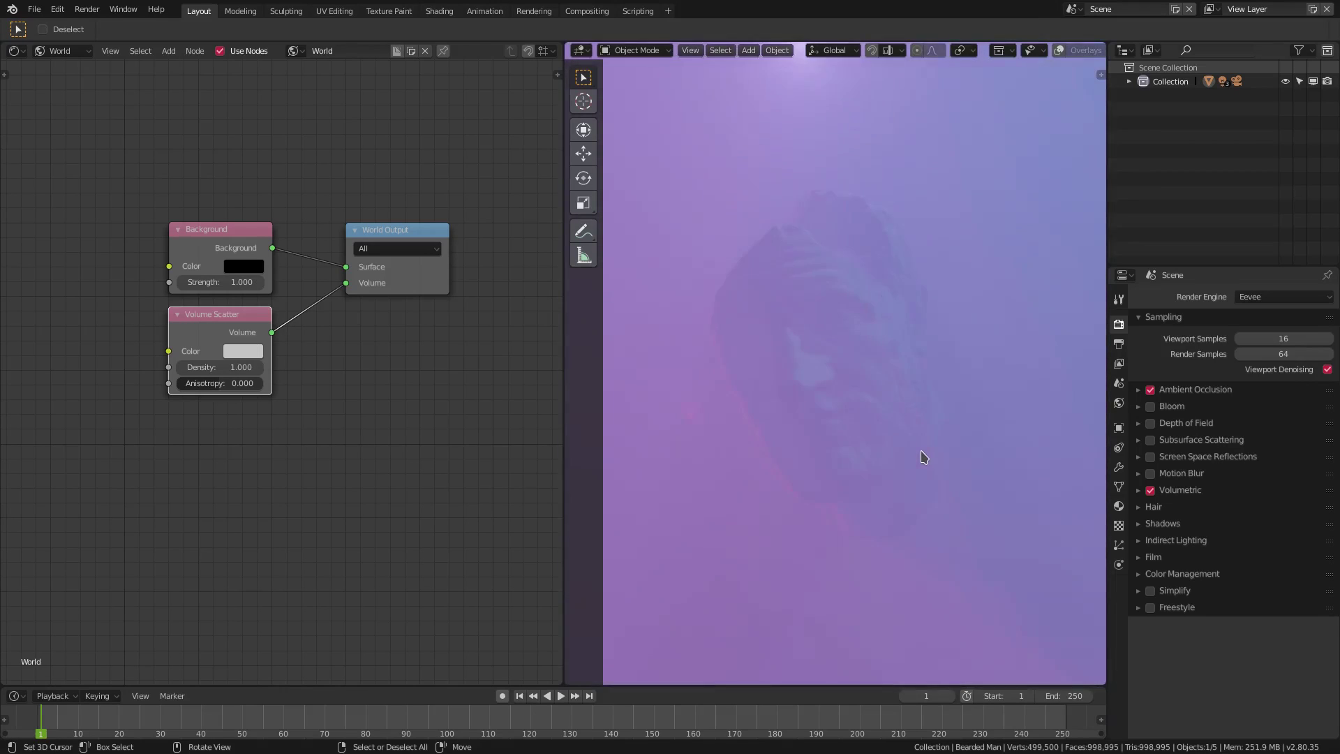
middle_click_drag(922, 456, 929, 409)
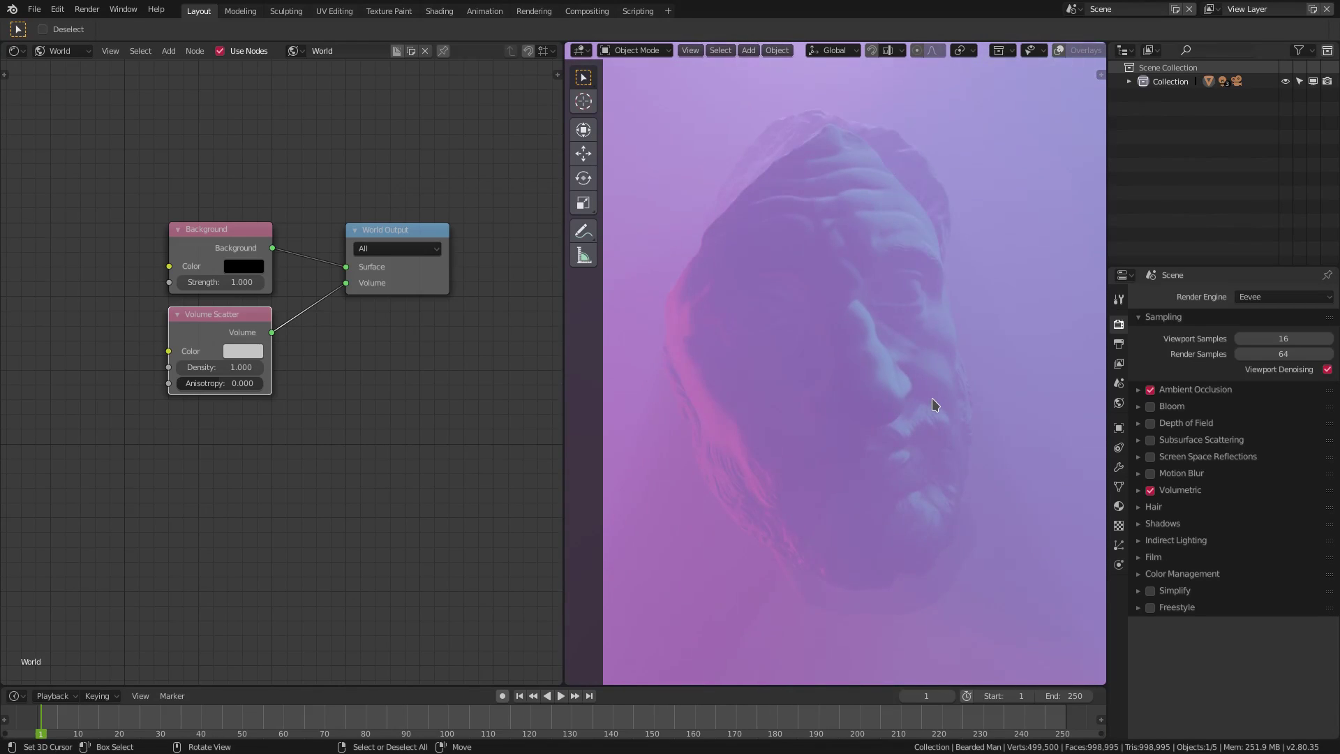
- In camera view, lower the Volume Scatter density to 0.2, then to 0.1
key("KP_0")
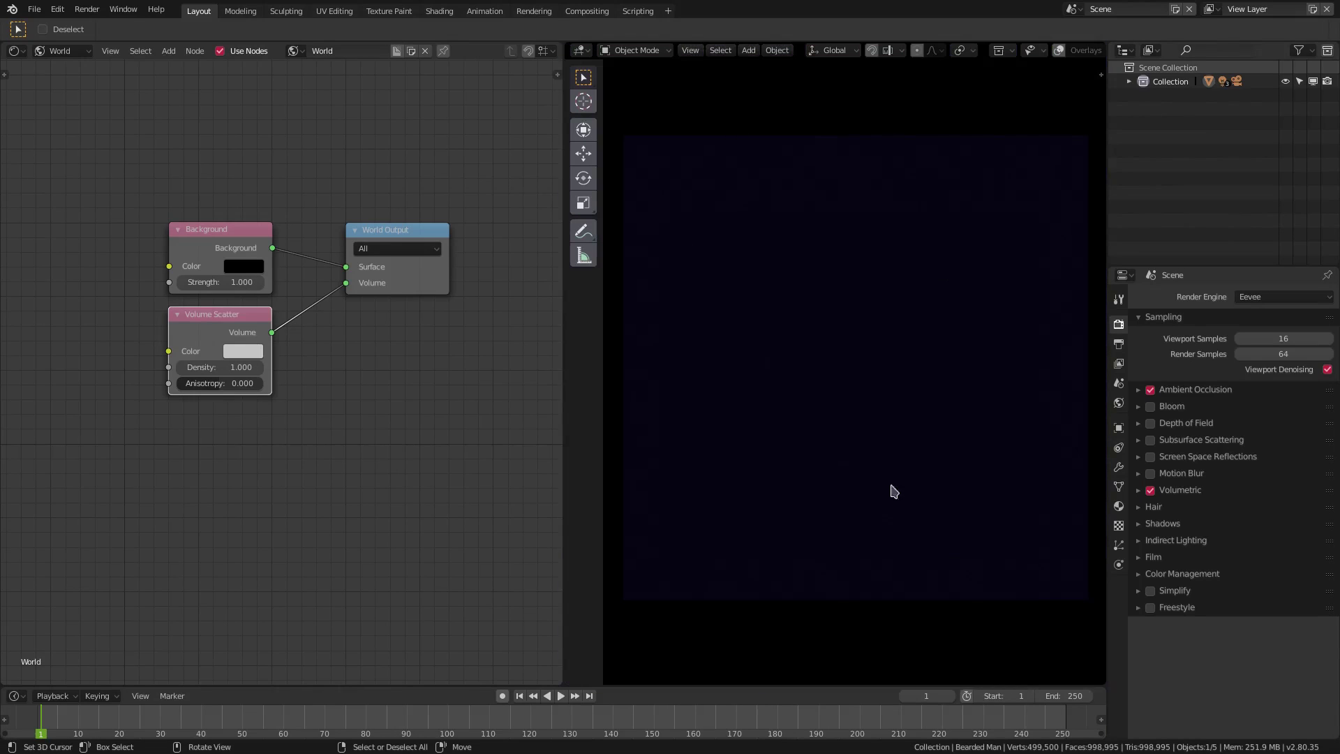
left_click(214, 370)
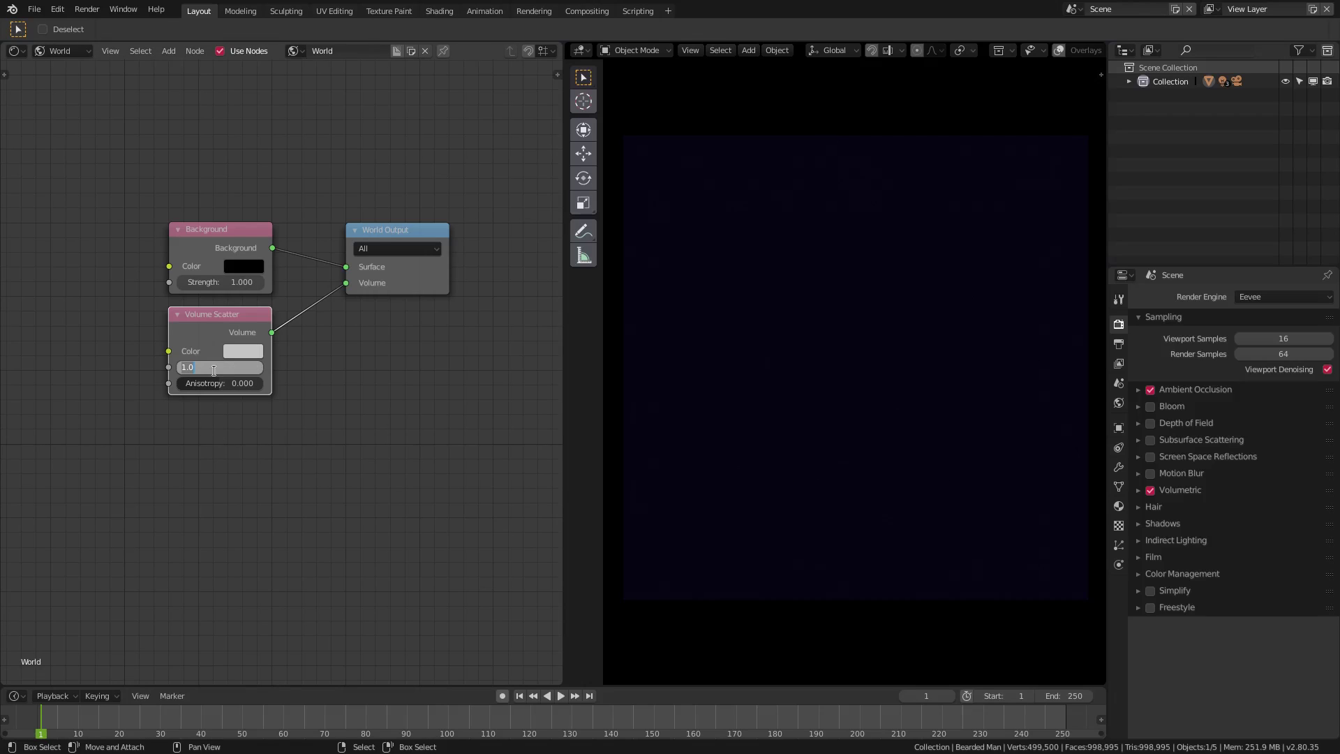
type(".2")
key("Return")
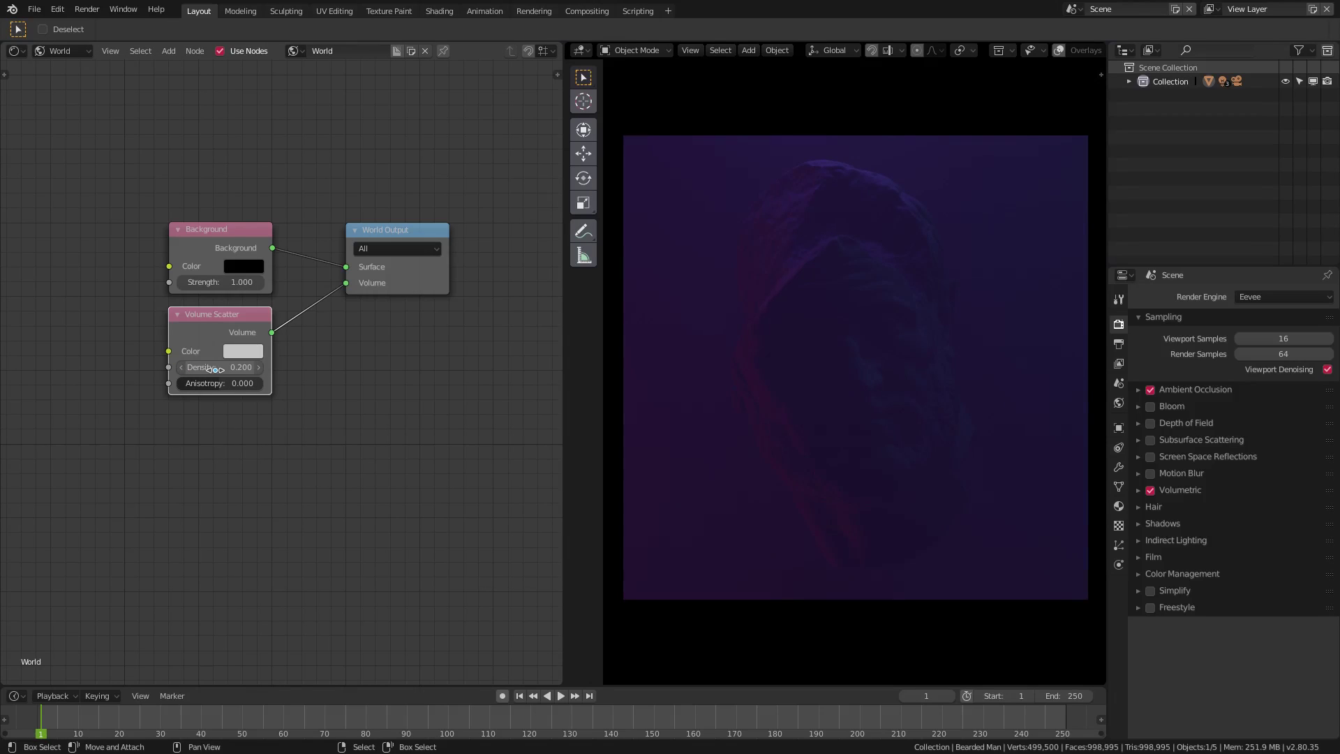
left_click(216, 368)
type("0.1")
key("Return")
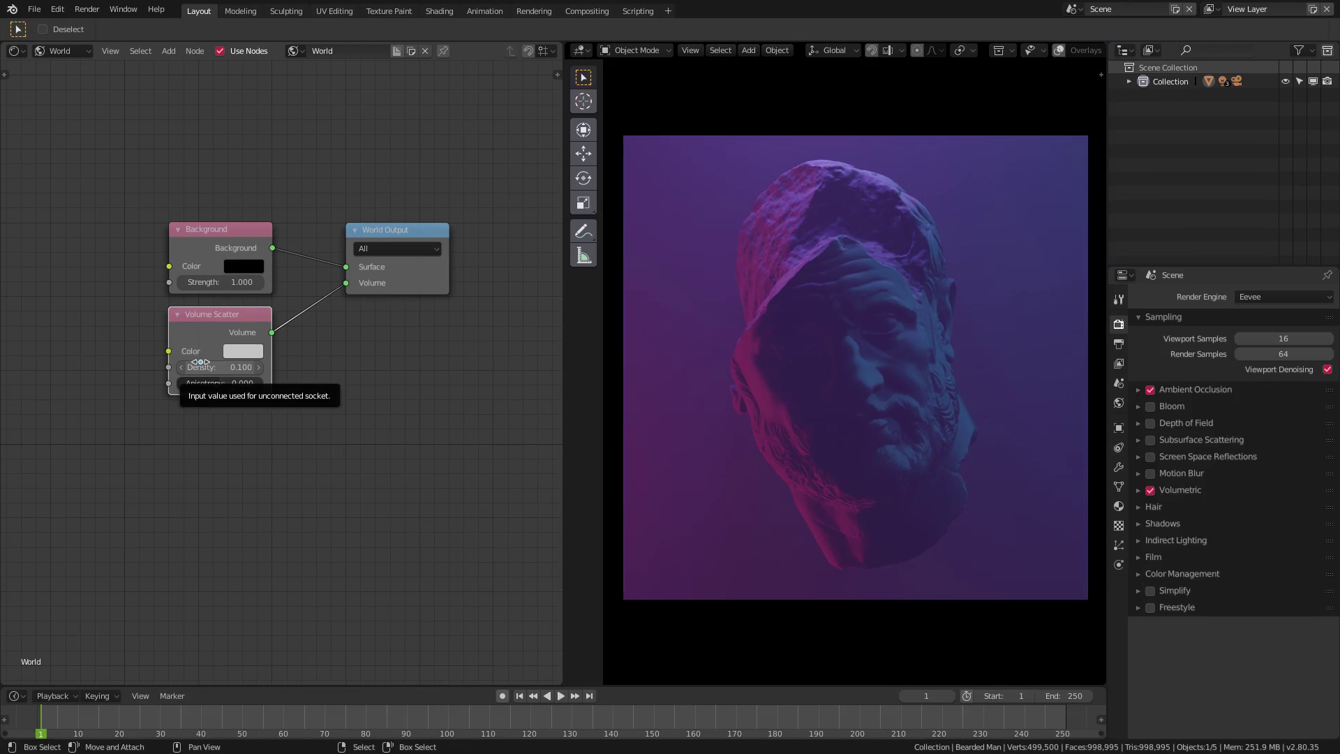
- Set the Color Management view transform to Film
left_click(1143, 558)
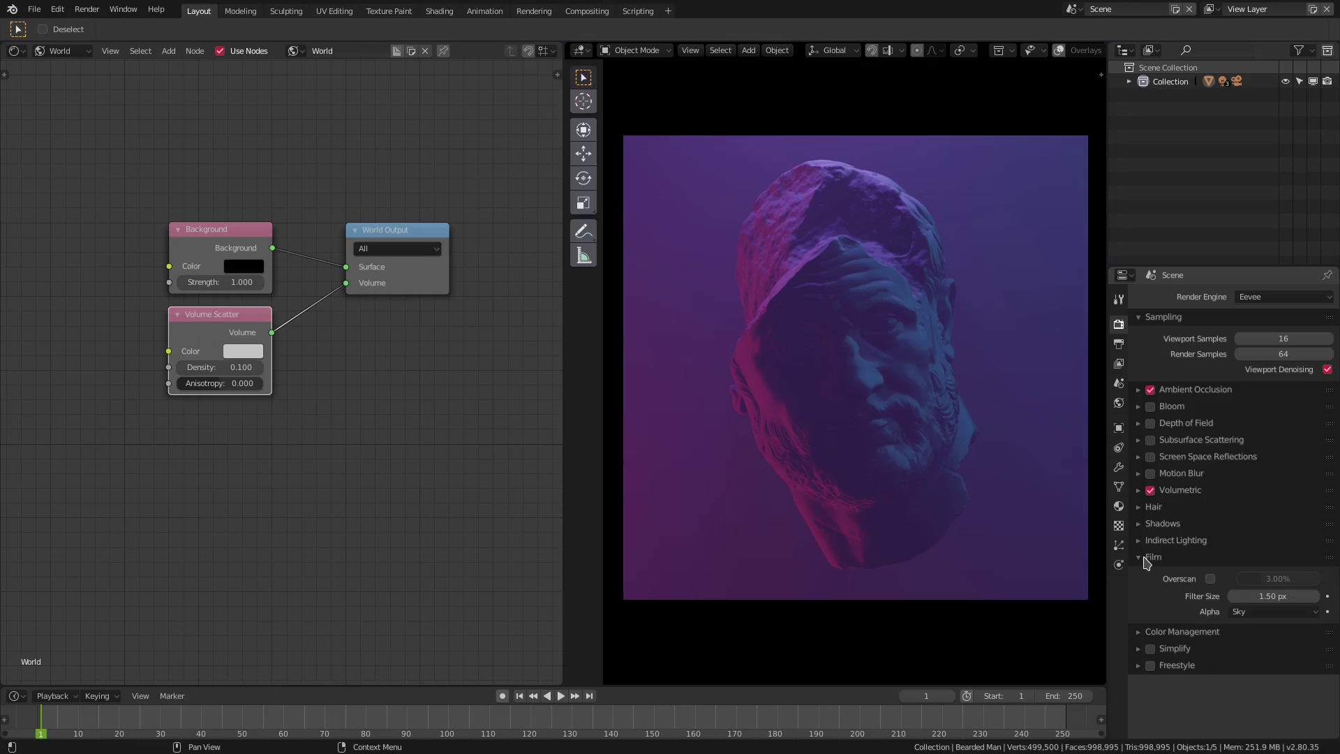
left_click(1153, 561)
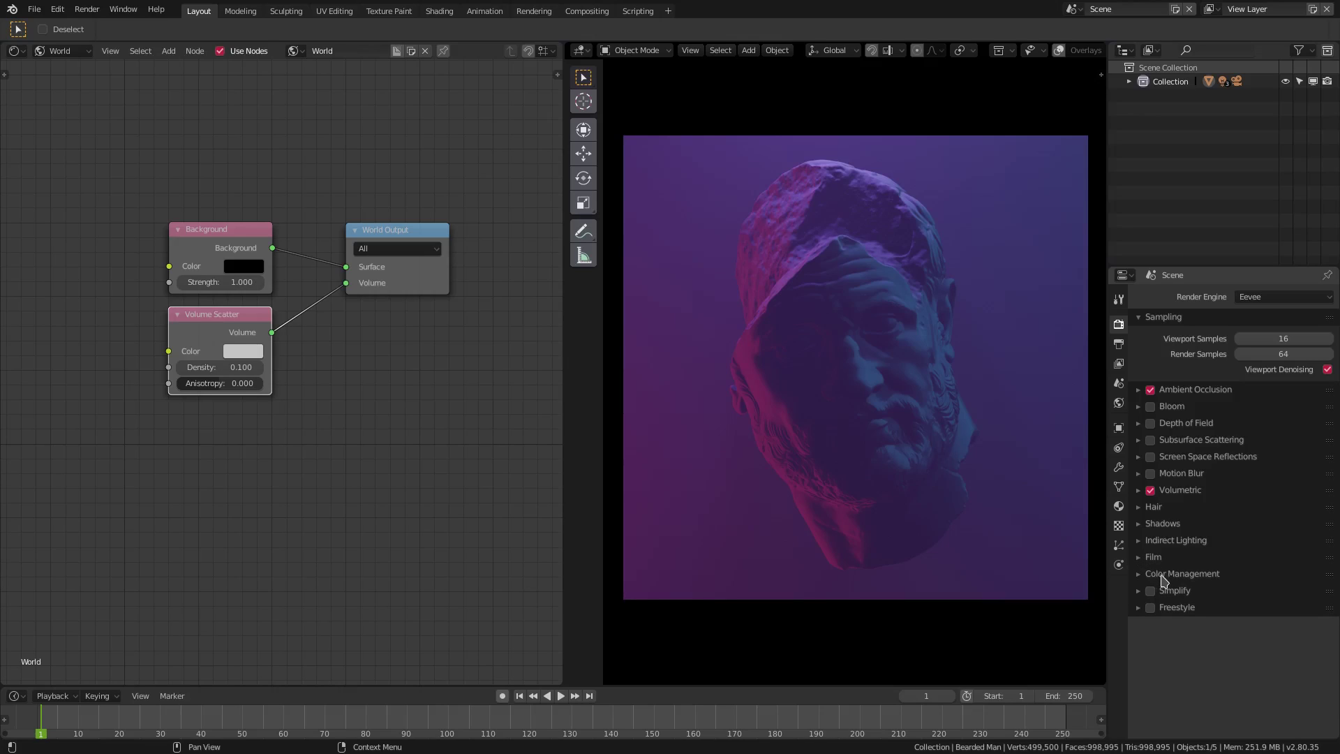
left_click(1161, 574)
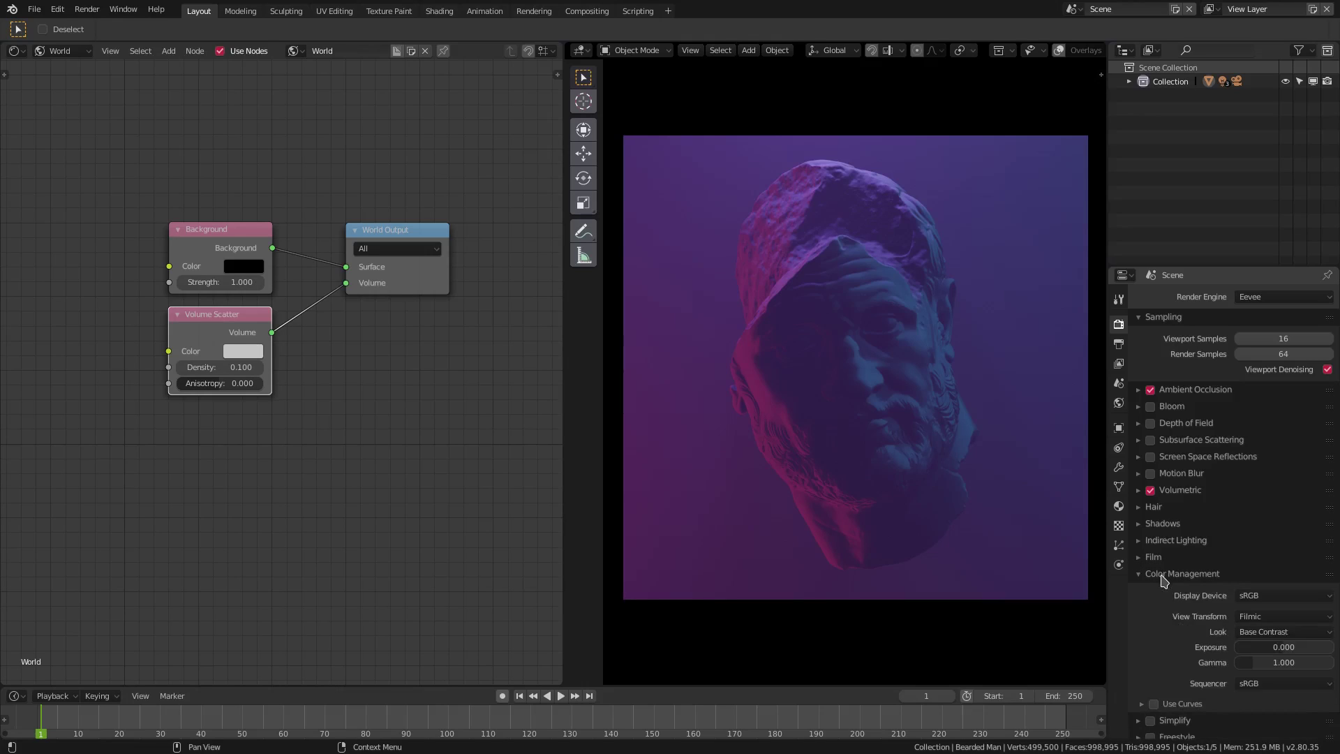
left_click(1271, 617)
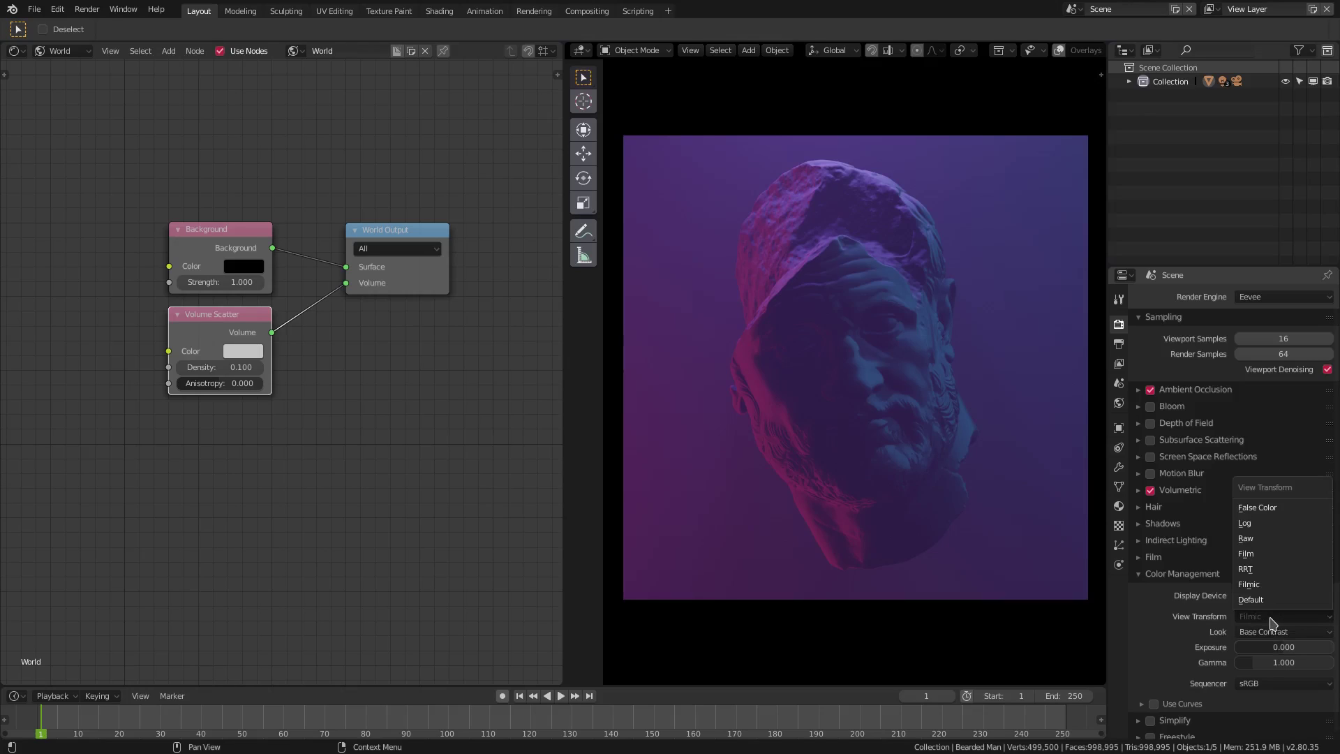
left_click(1271, 562)
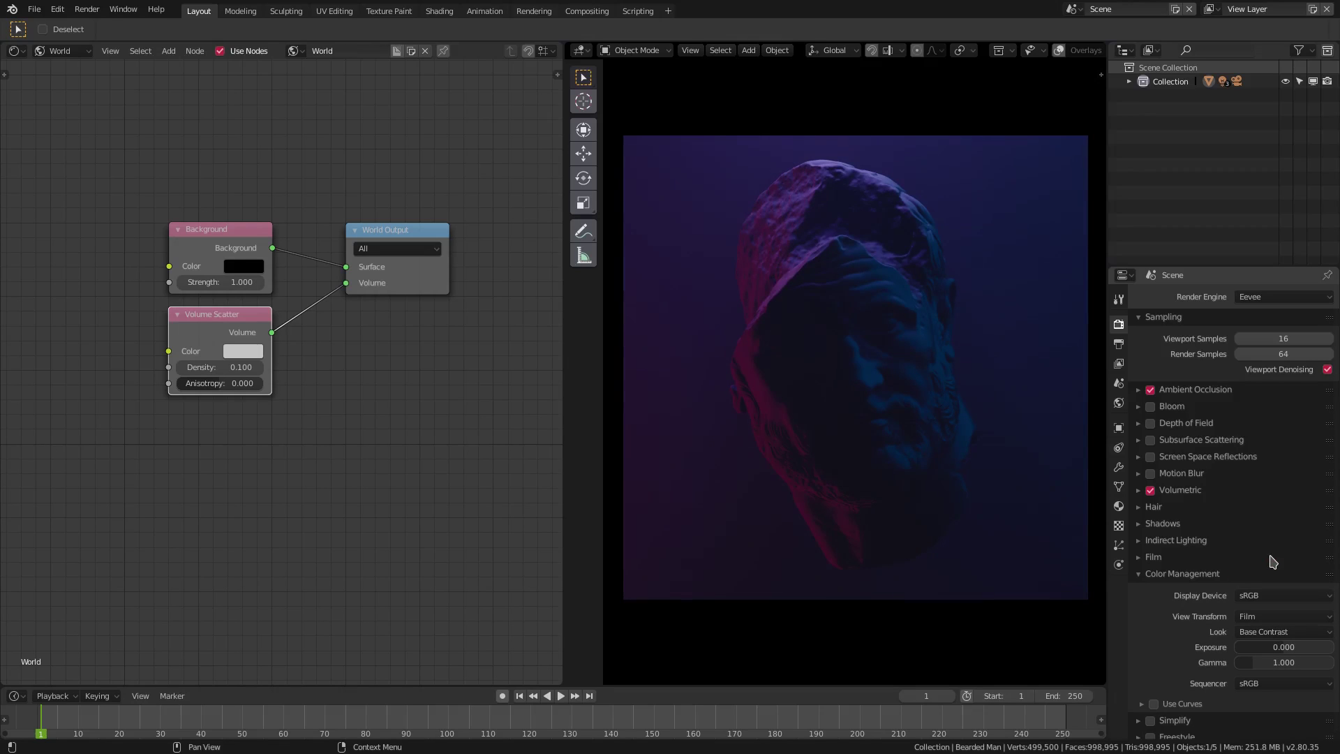
scroll(900, 433, "down", 2)
scroll(908, 431, "up", 2)
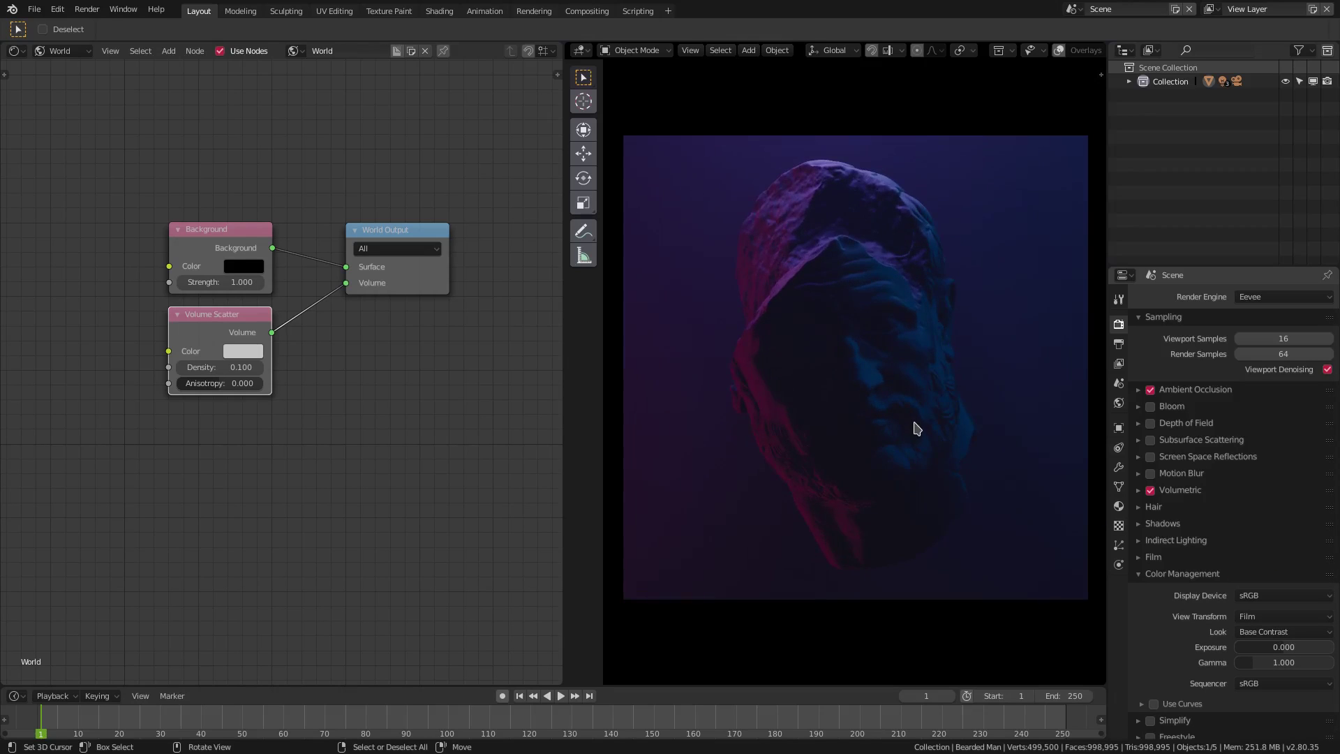
- Keep the Volume Scatter density at 0.1 and set its Anisotropy to 0.2
left_click(222, 365)
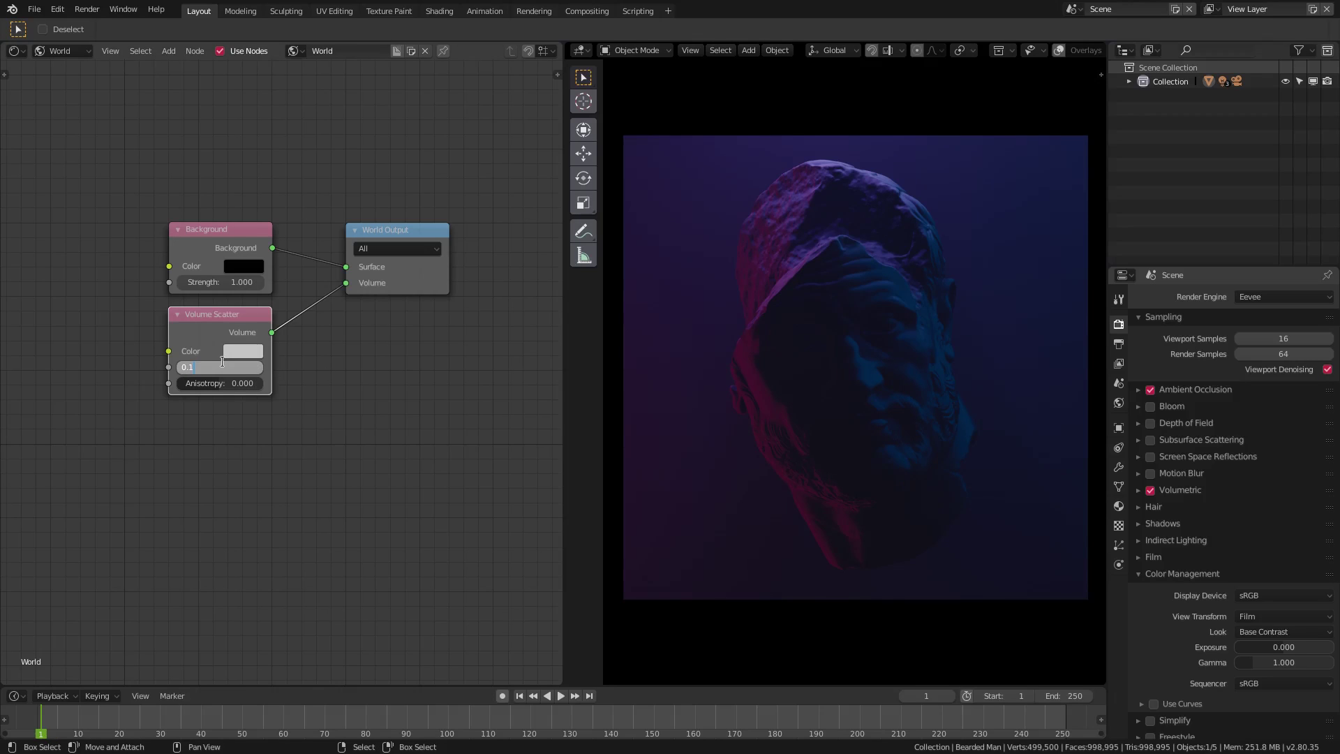
type("0.2")
key("Return")
left_click(223, 361)
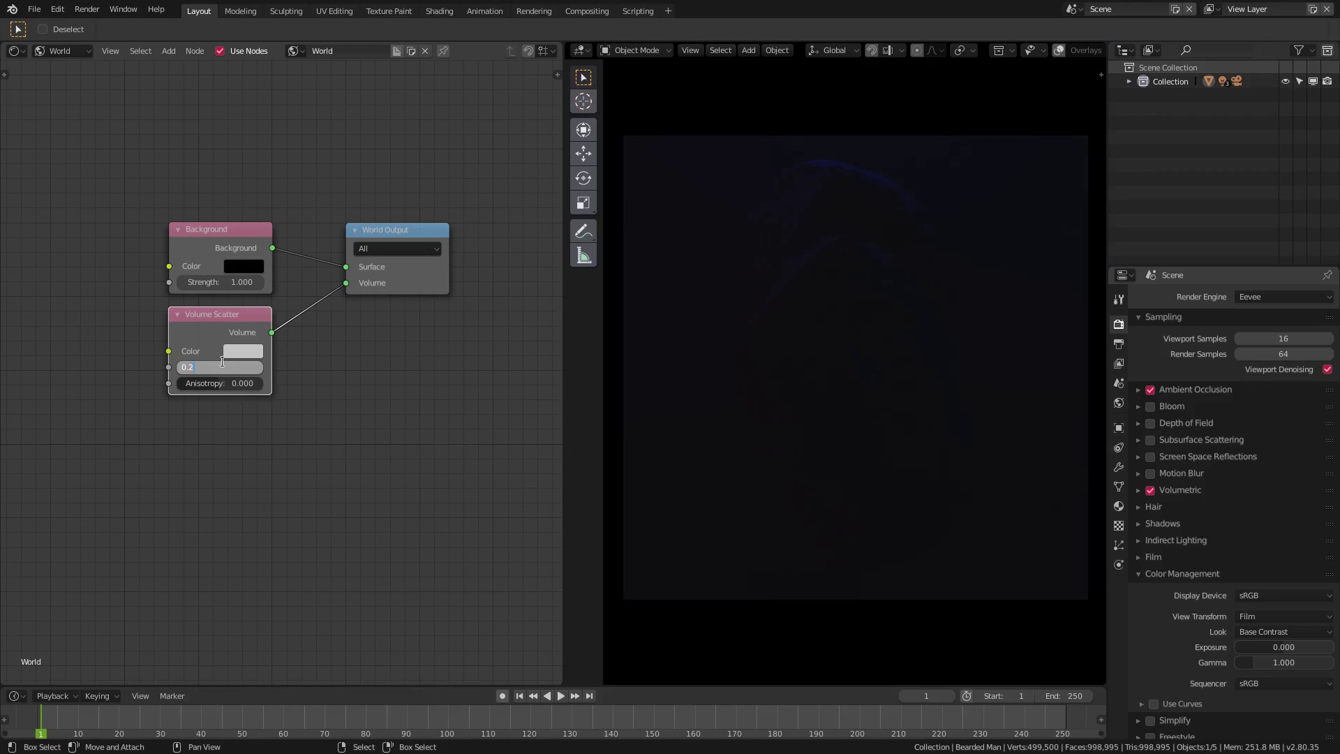
type("0.1")
key("Return")
left_click_drag(230, 384, 264, 403)
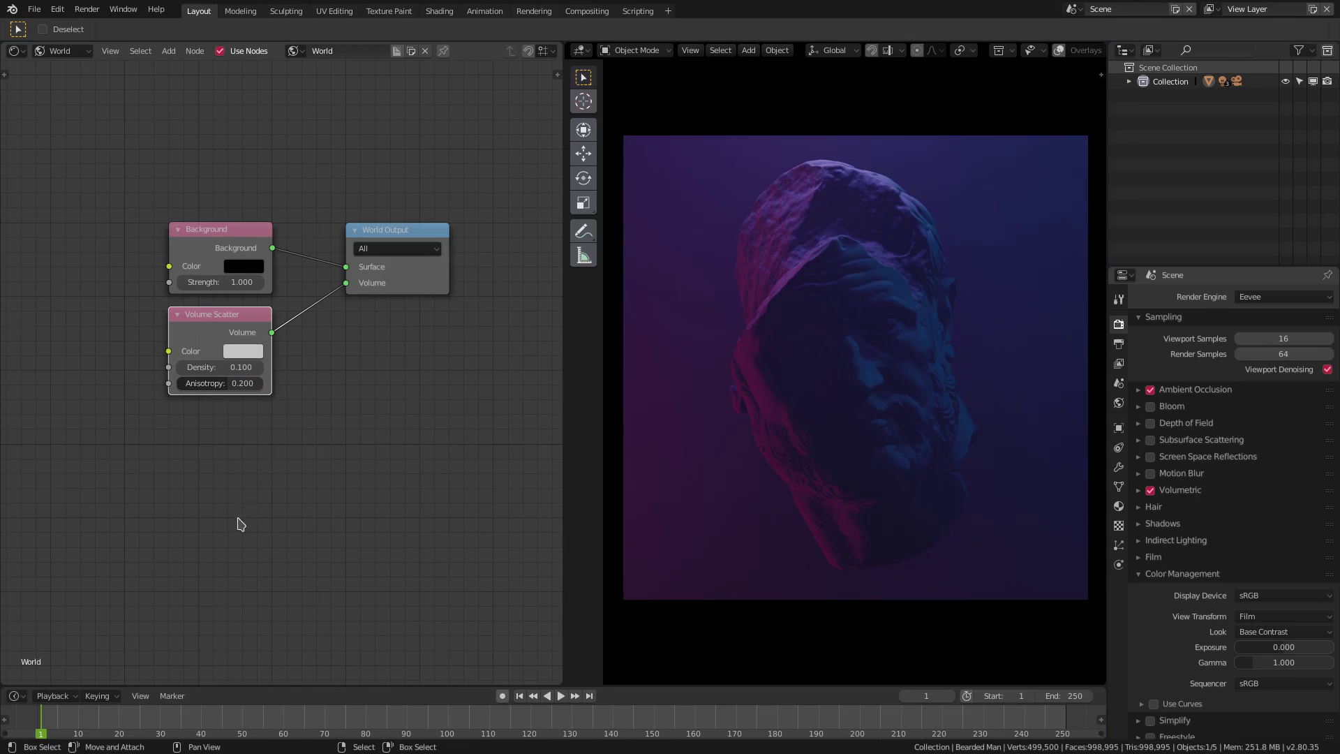
- Set the Volumetric Distribution to 0.5 after trying 1, then collapse the Volumetric panel
left_click(1139, 490)
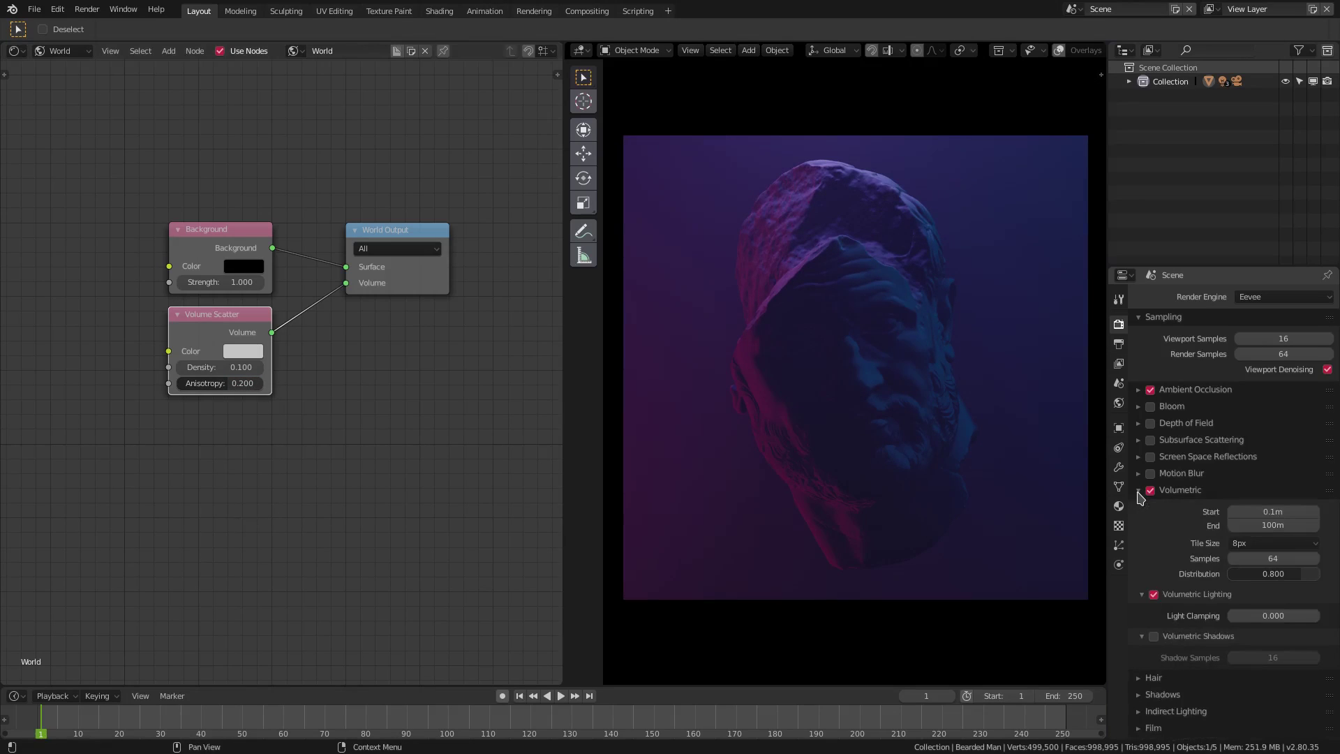
left_click_drag(1265, 573, 1319, 573)
double_click(1264, 574)
type("1")
key("Return")
double_click(1292, 574)
key("BackSpace")
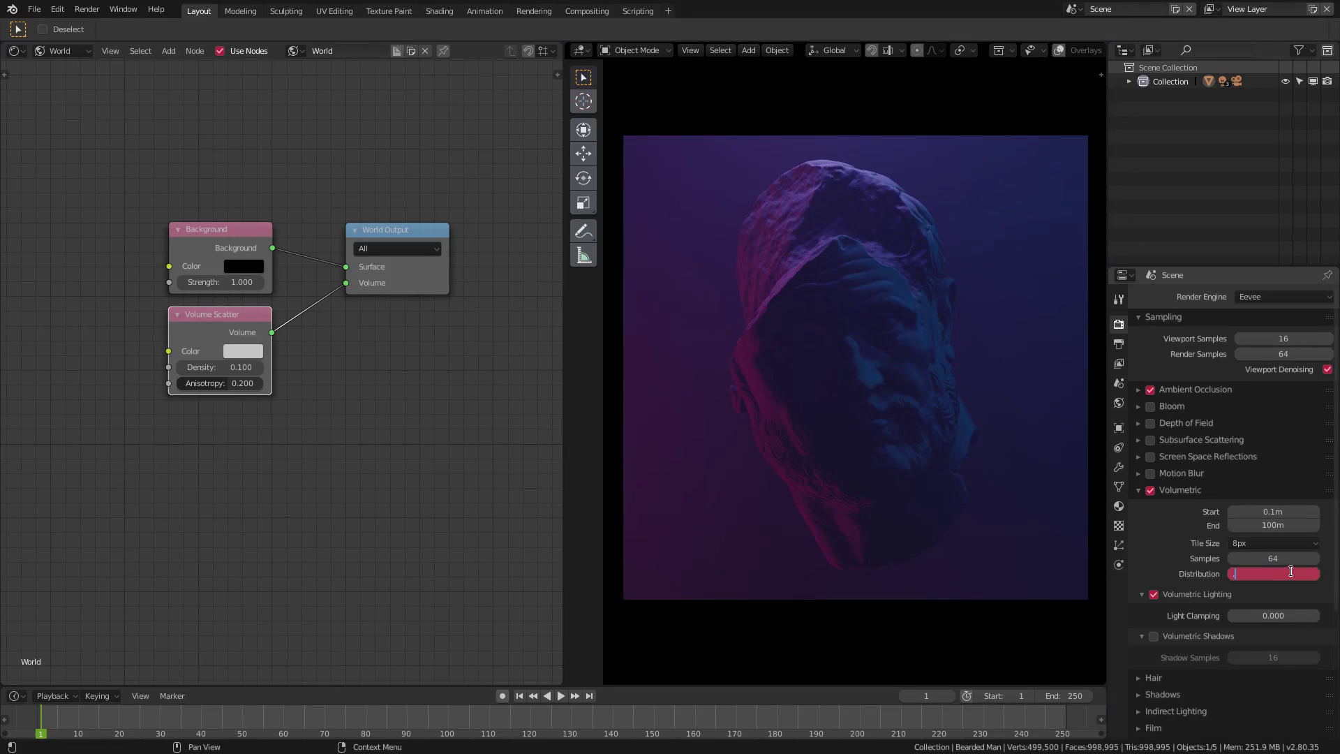
type(".5")
key("Return")
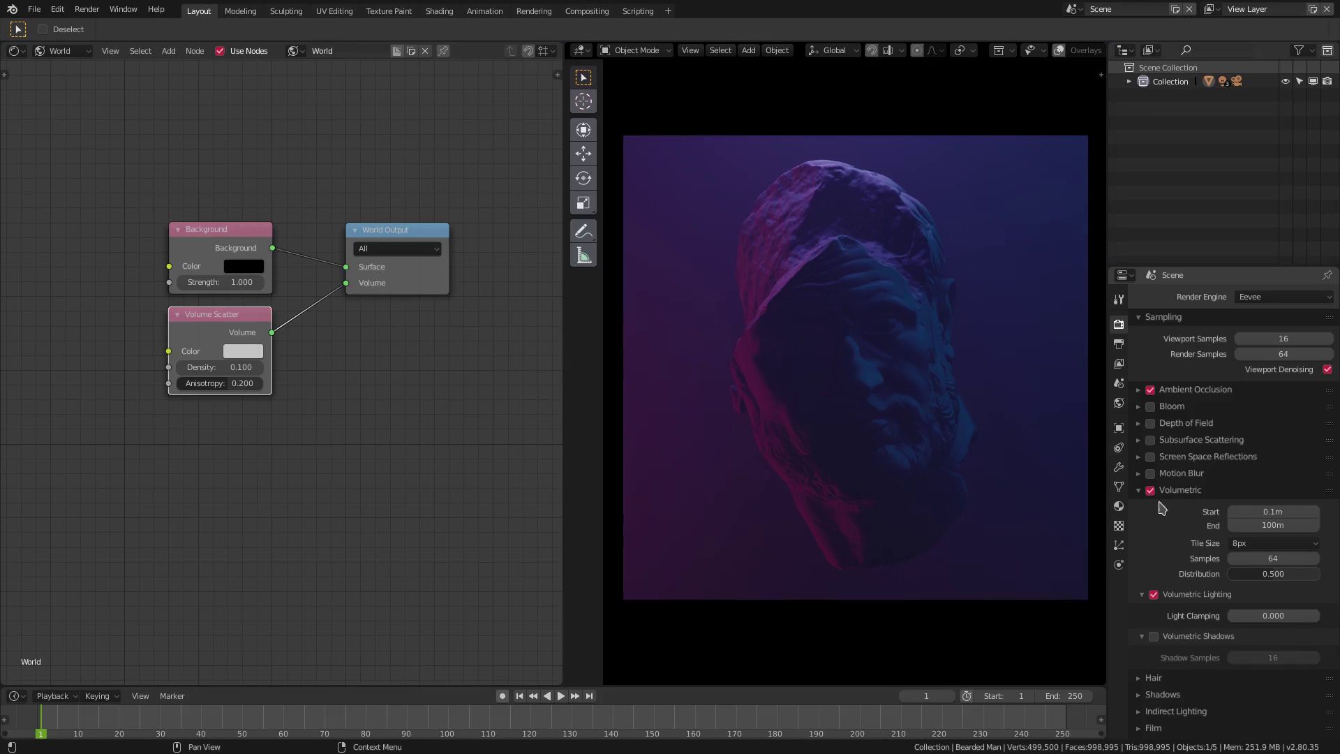
left_click(1138, 491)
- Enable Screen Space Reflections and Bloom, and lower the bloom Threshold to 0.719
left_click(1150, 457)
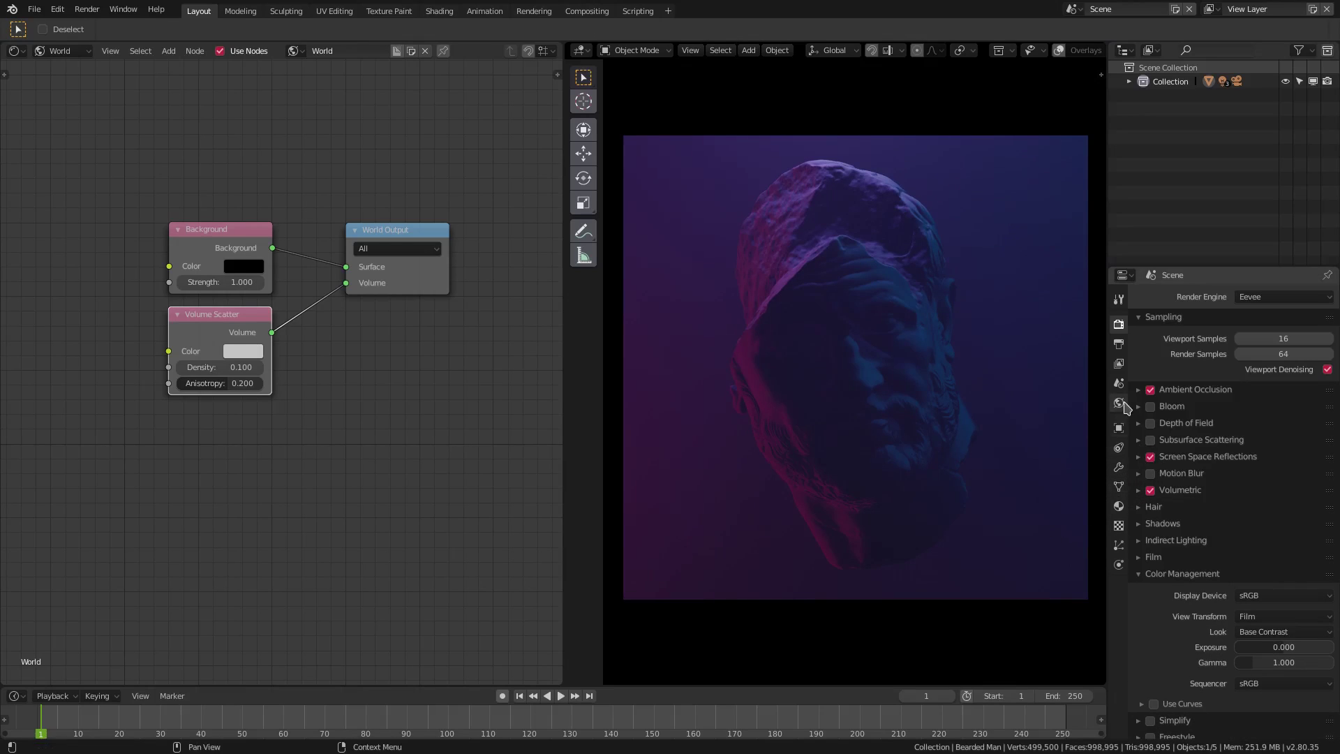
left_click(1150, 407)
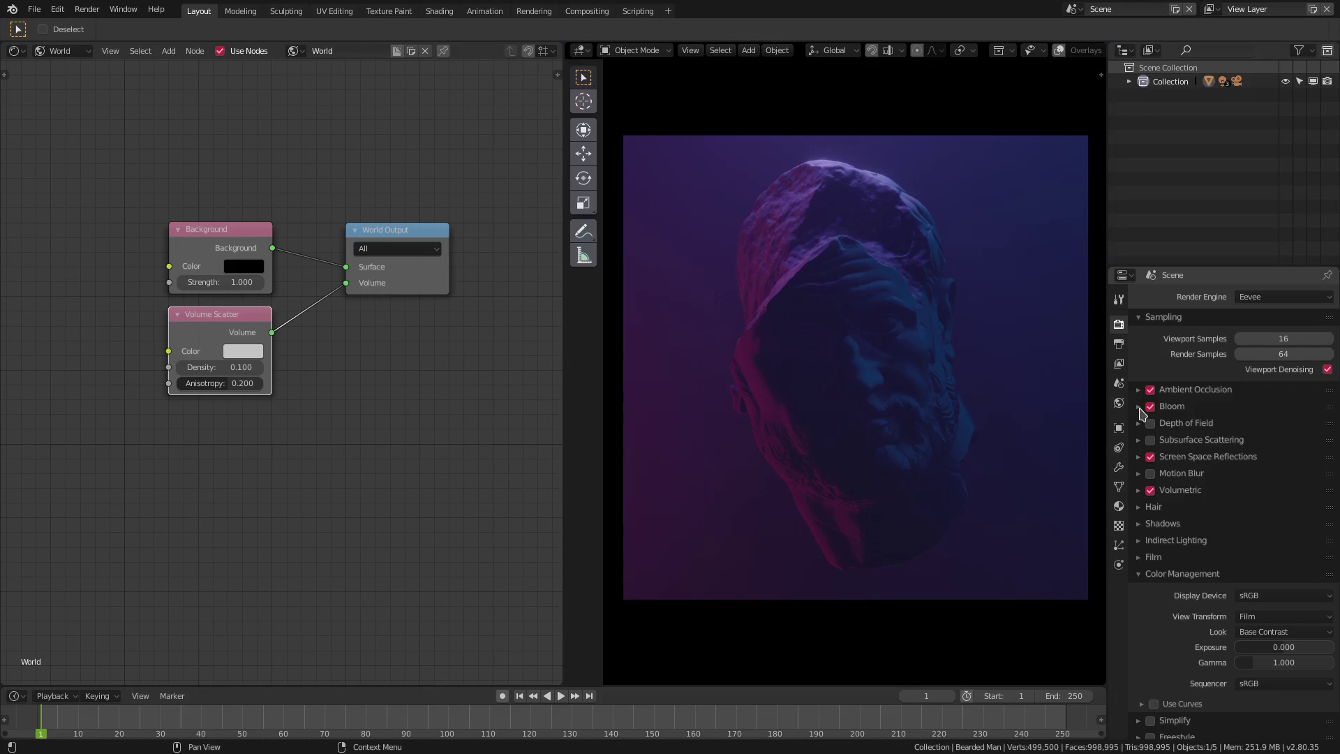
left_click(1139, 407)
left_click_drag(1263, 428, 1305, 458)
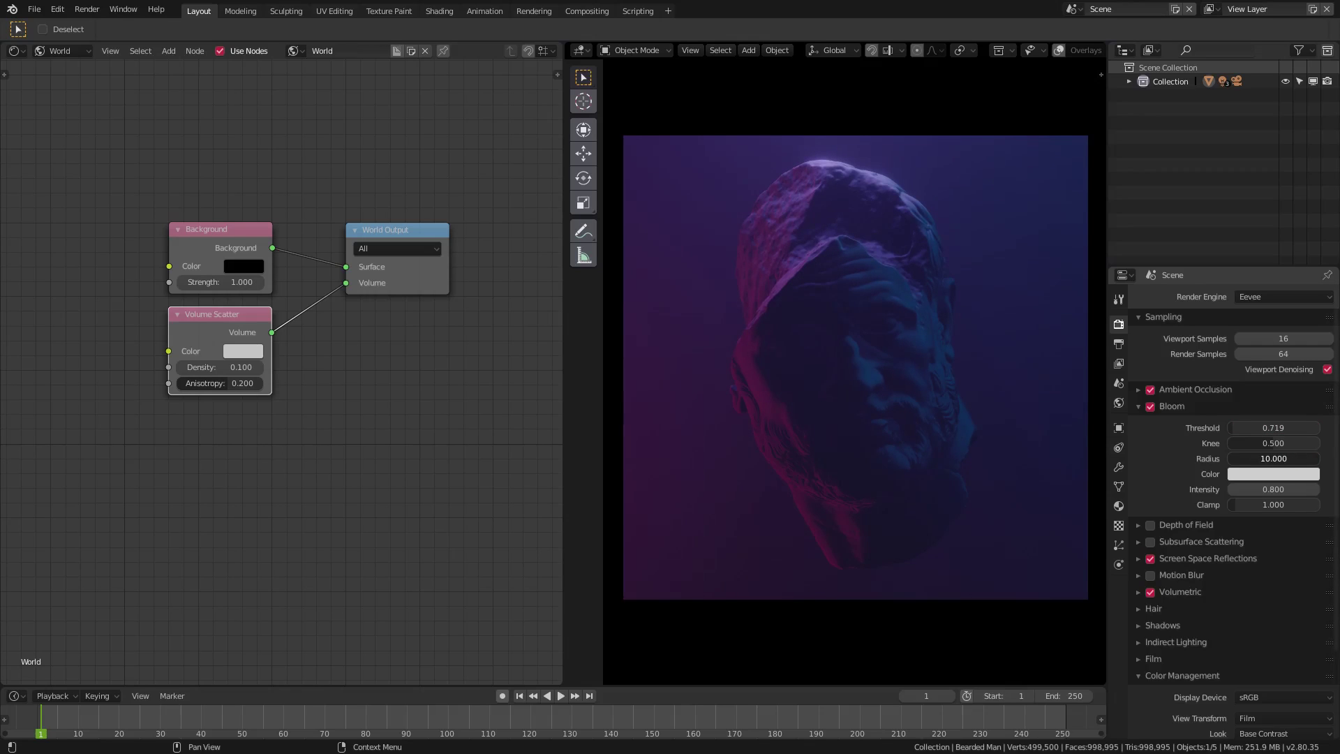
- Tint the bloom colour blue and set bloom Intensity to 1.31 and Radius to 10
left_click(1273, 474)
left_click_drag(1254, 337, 1256, 287)
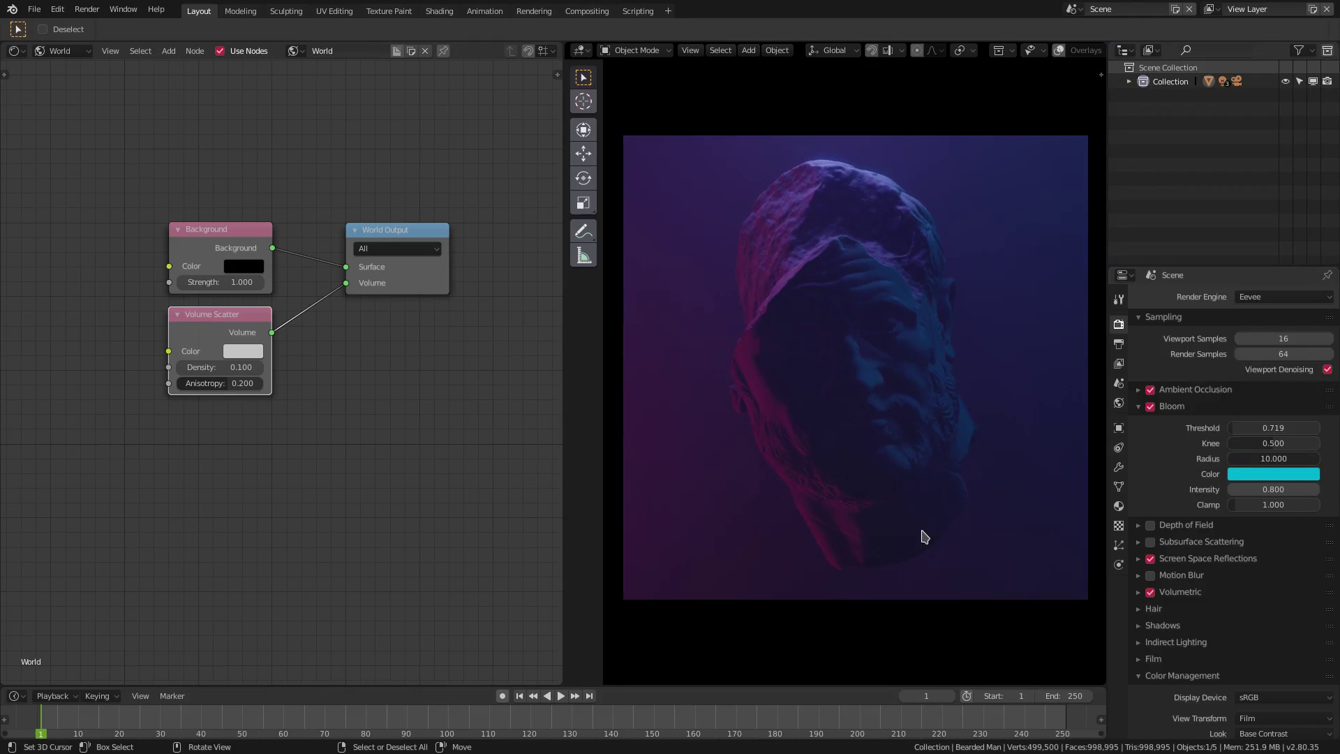
left_click_drag(1263, 489, 1298, 504)
left_click_drag(1265, 461, 1305, 461)
scroll(810, 421, "down", 2)
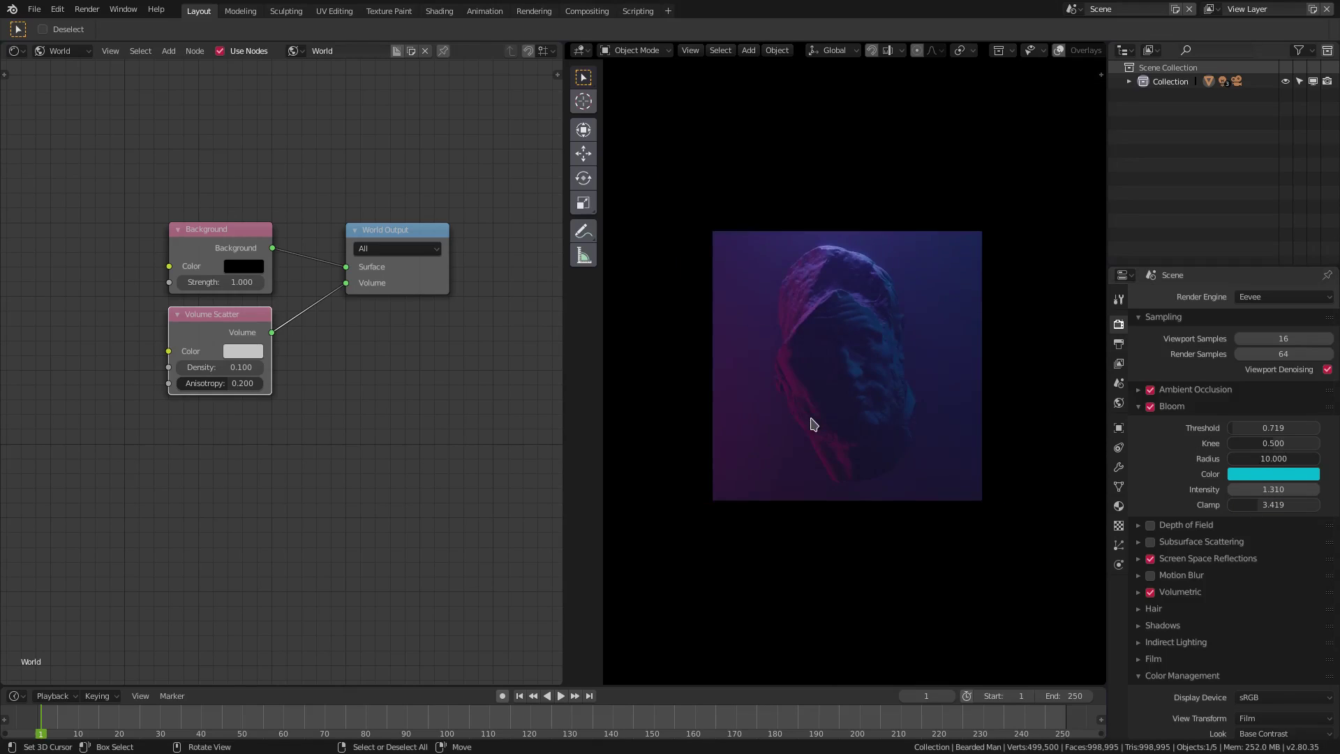
scroll(813, 423, "up", 1)
- Change the bloom colour to light blue and display it as RGB values
left_click(1273, 474)
left_click_drag(1264, 301, 1248, 336)
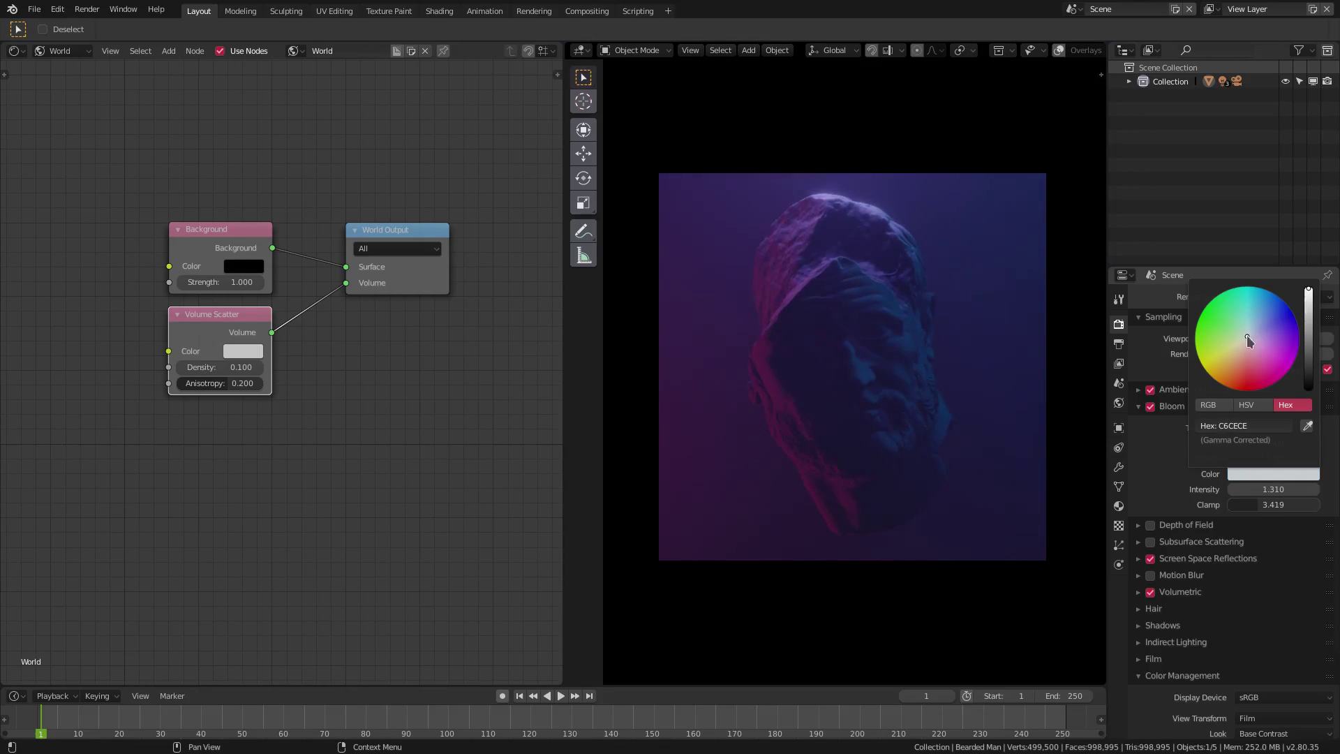
left_click(1213, 404)
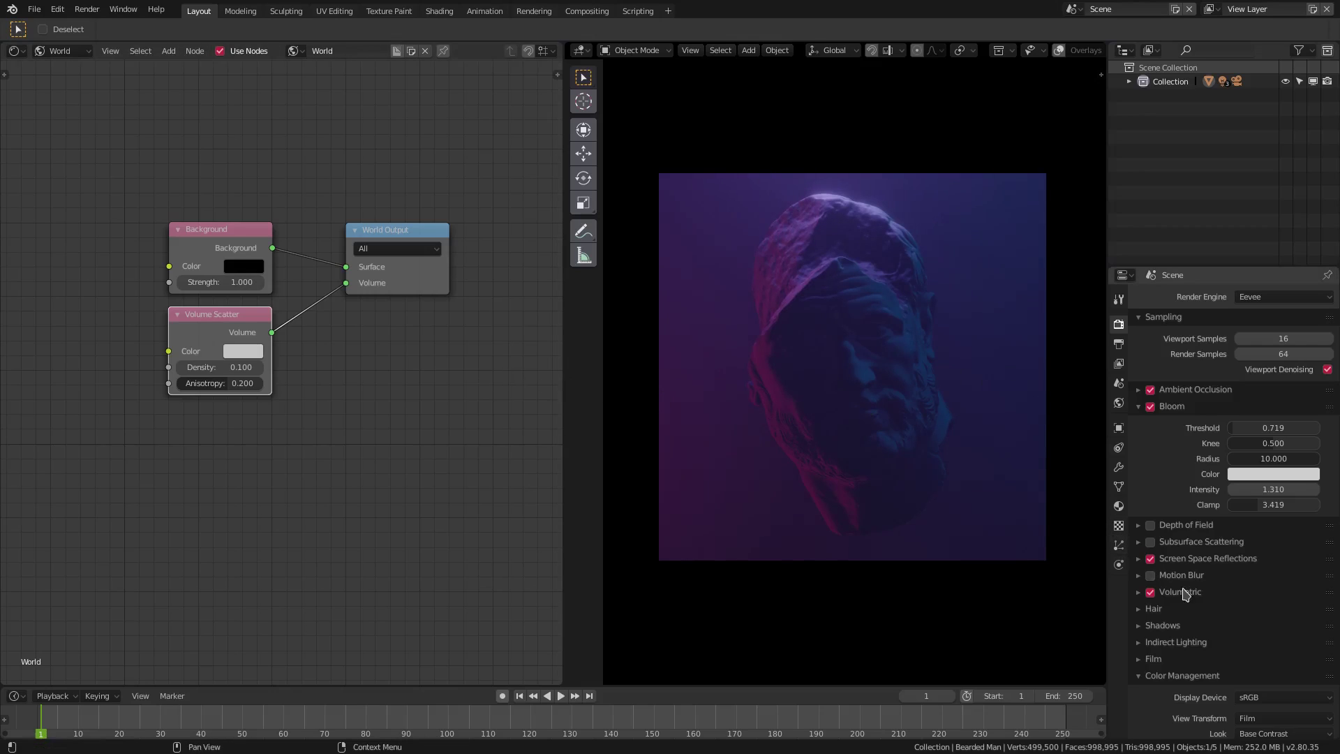
scroll(925, 529, "down", 2)
scroll(921, 529, "up", 3)
scroll(1187, 583, "down", 4)
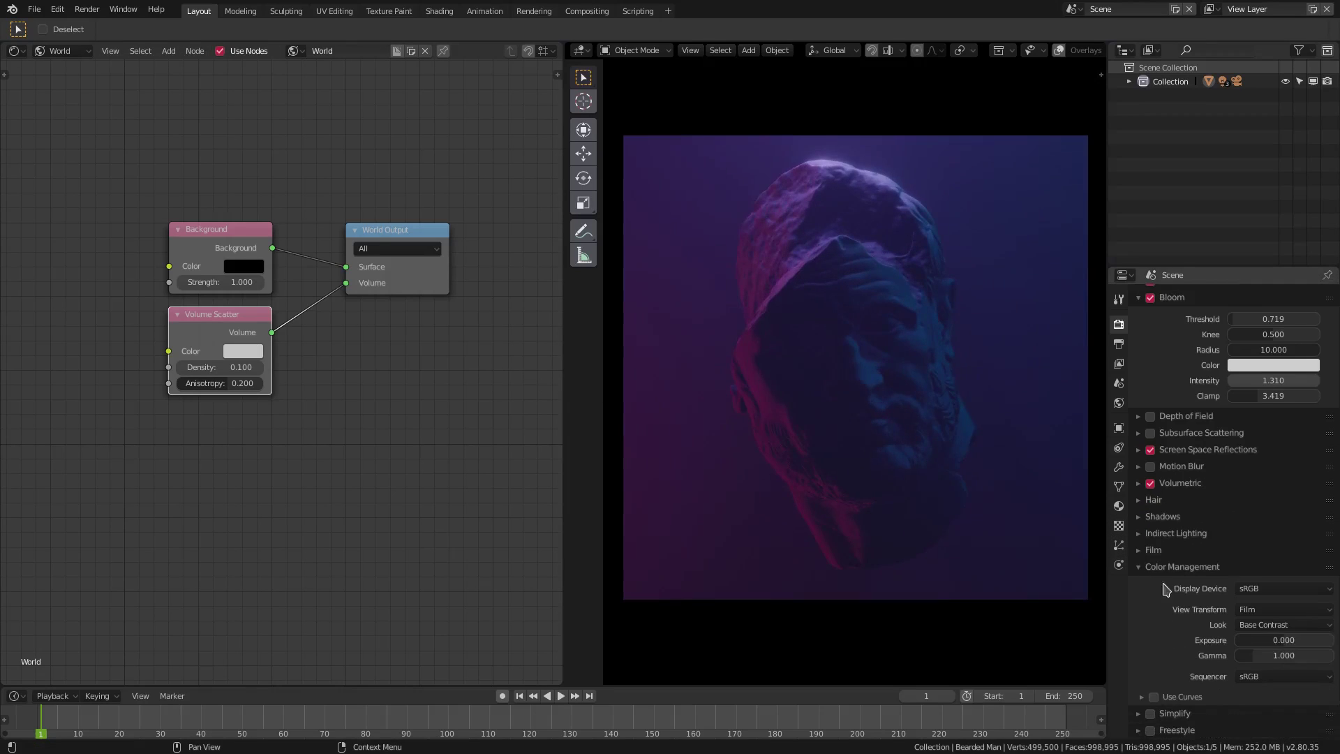
- Dolly the camera along its local Z axis with a 261 mm focal length, then select the head
left_click(981, 604)
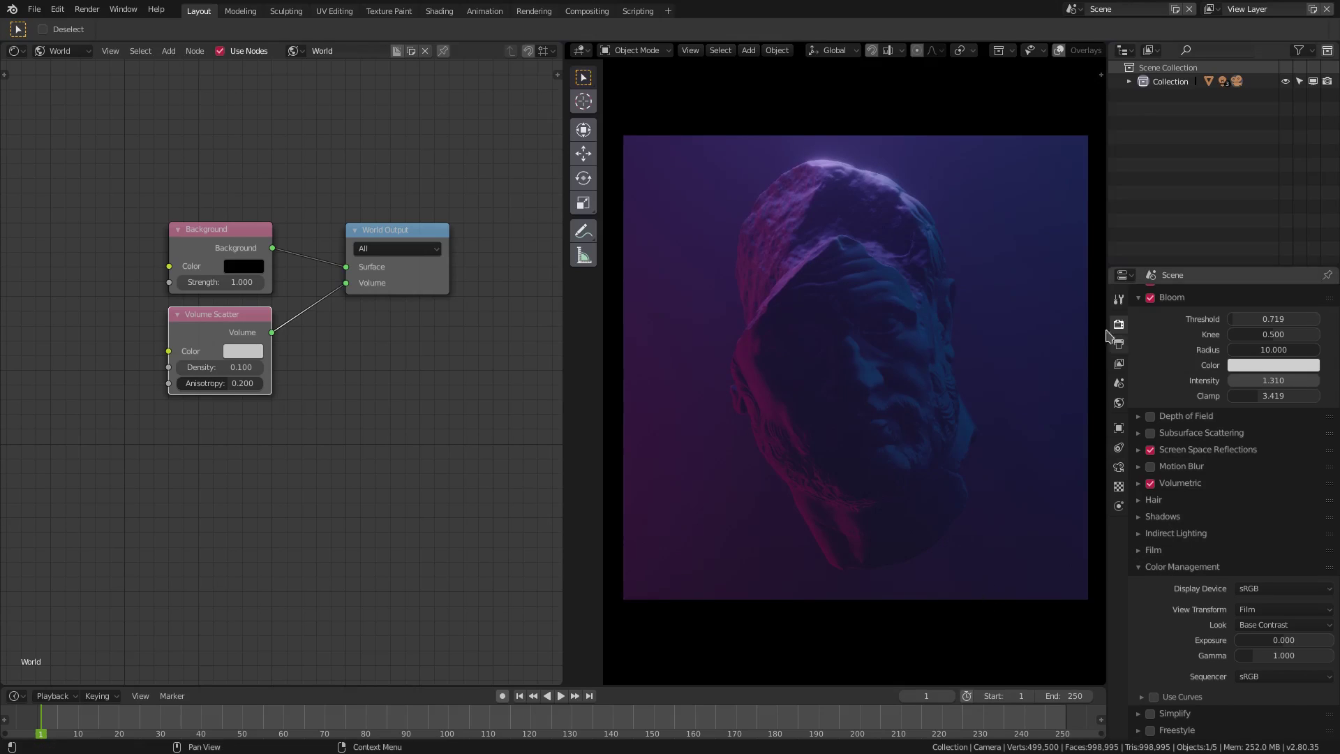
left_click(1118, 467)
left_click_drag(1270, 363, 1288, 364)
key("g")
key("z")
key("z")
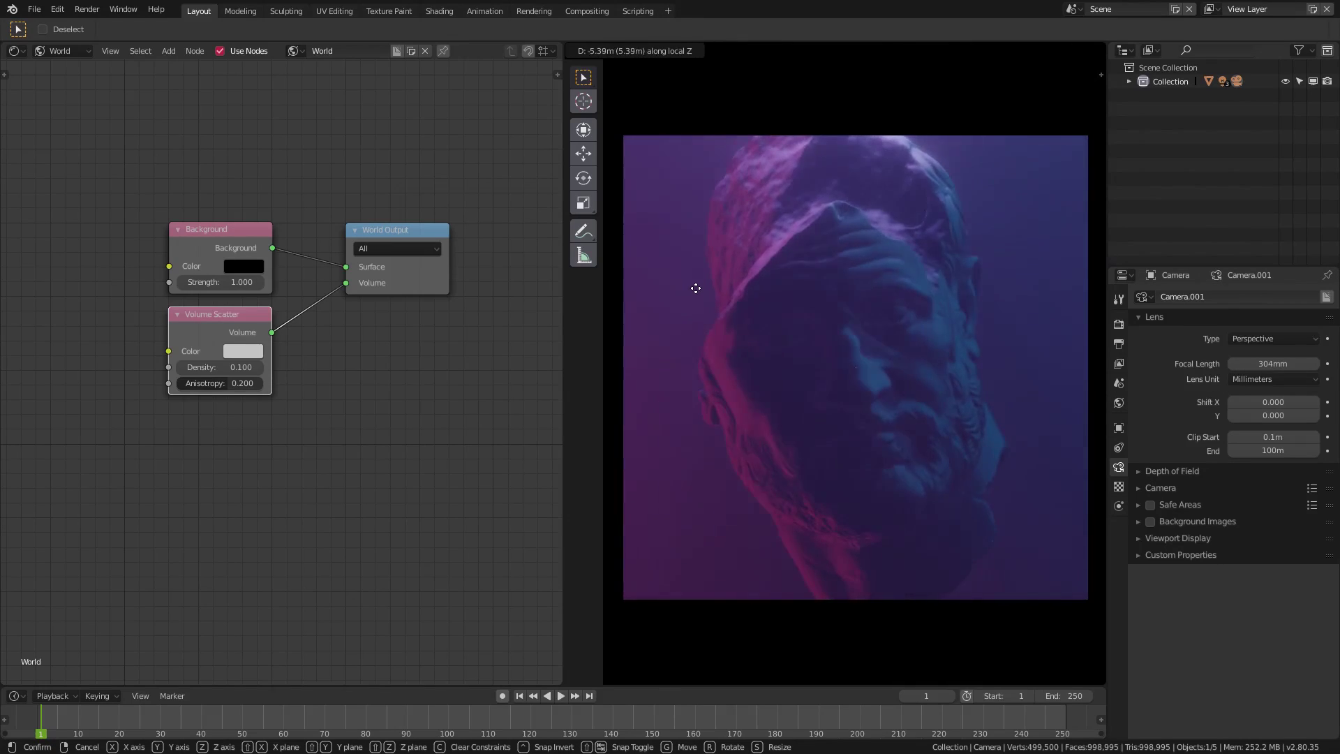
left_click(698, 349)
mouse_move(1272, 364)
left_mouse_down()
mouse_move(1239, 364)
mouse_move(1260, 364)
left_mouse_up()
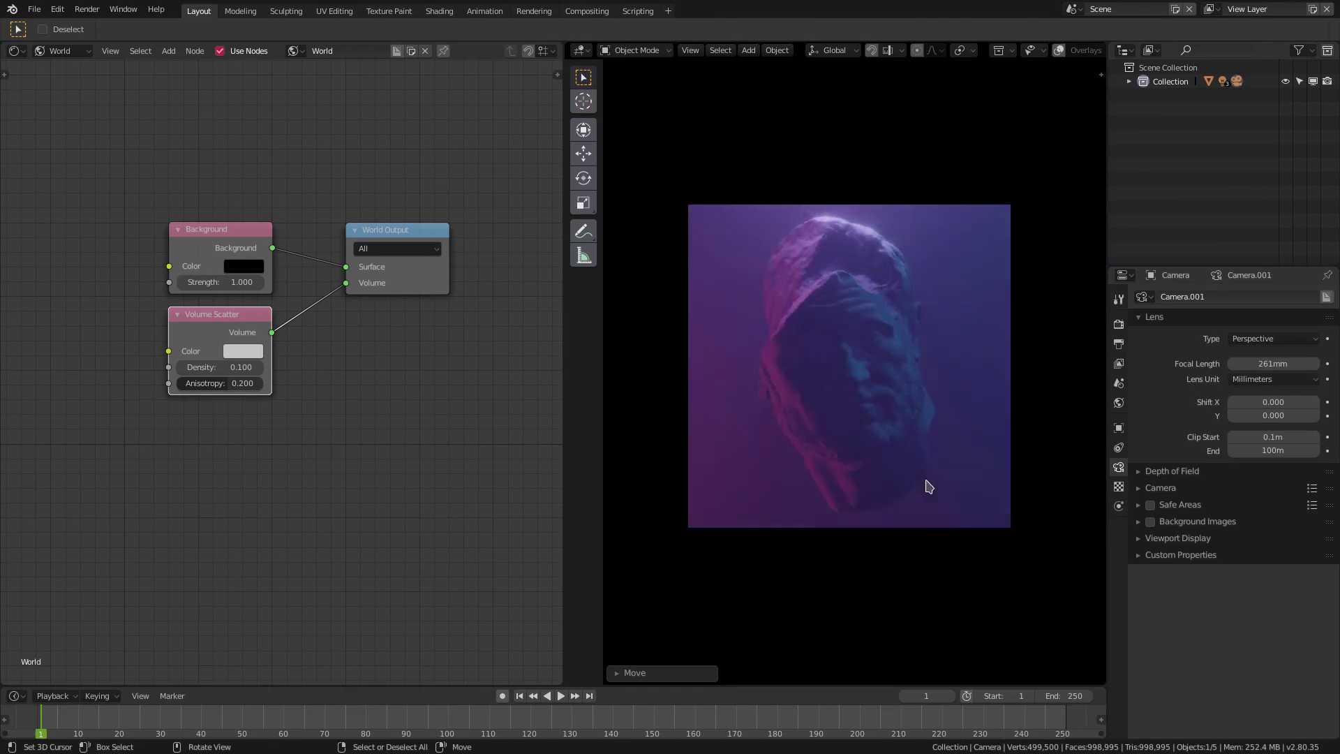
left_click(834, 383)
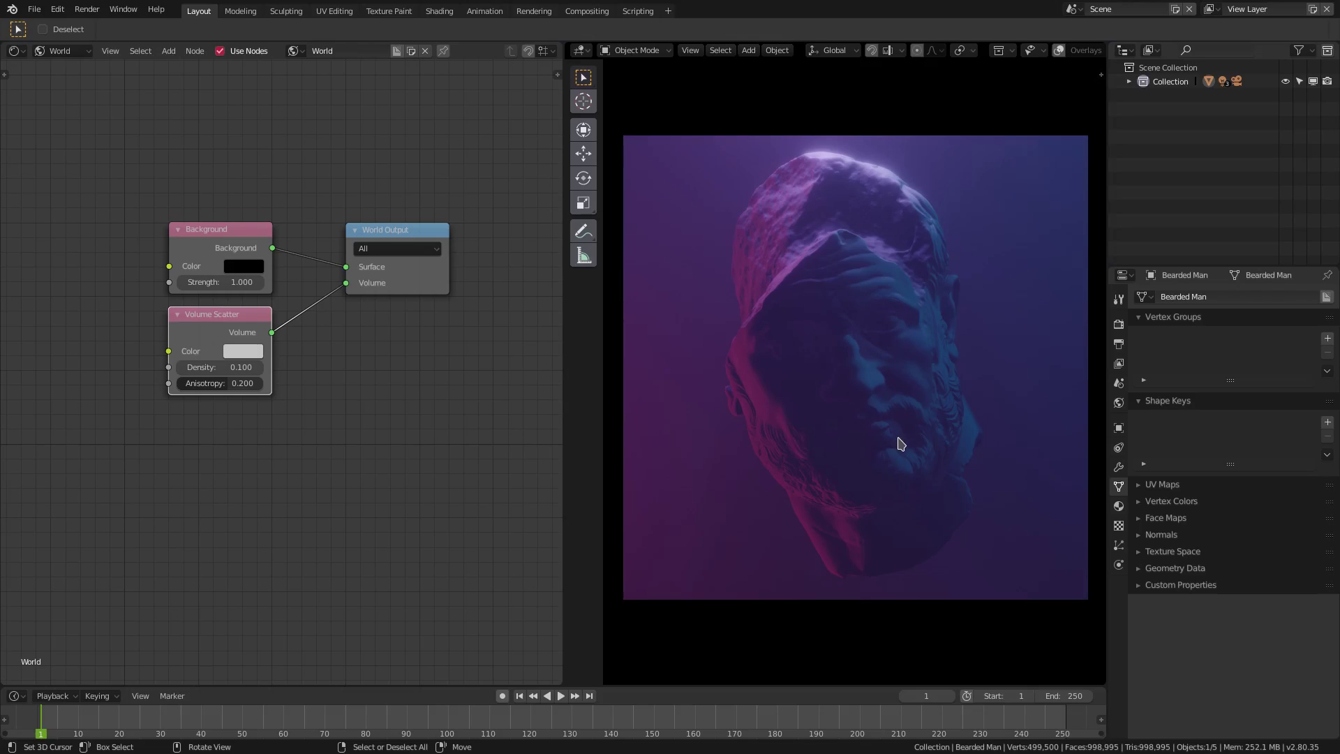
- Show head mat's nodes in the Shader Editor, raise Metallic and set Roughness to 0
left_click(63, 51)
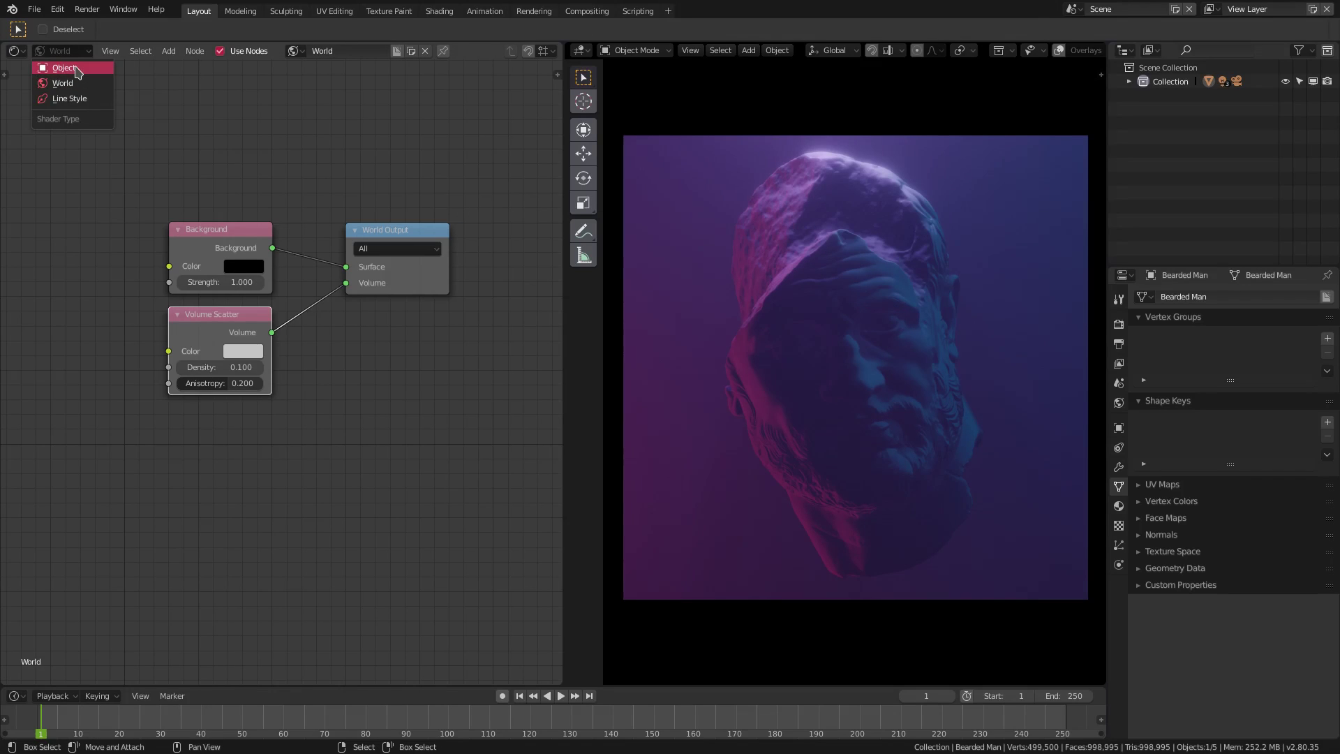
left_click(64, 68)
left_click_drag(225, 372, 300, 372)
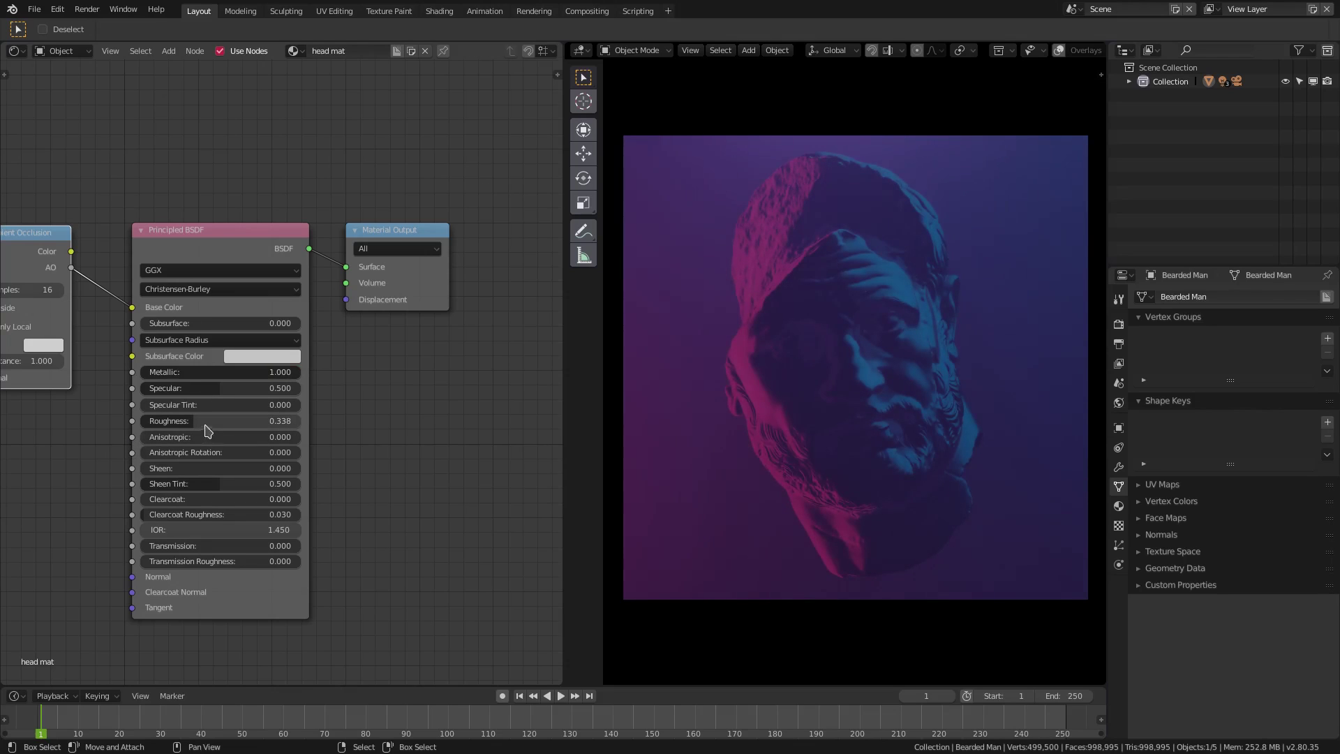
left_click(230, 420)
type("000")
key("Return")
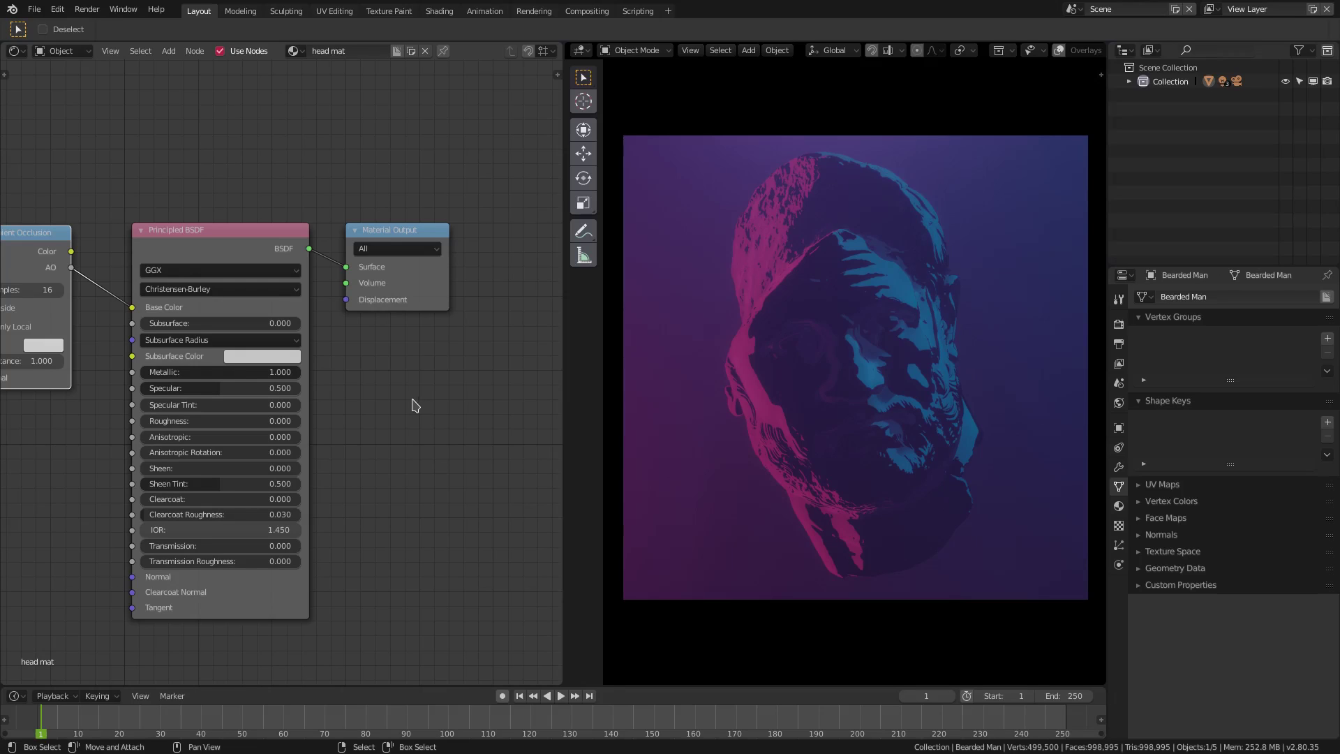
- Fine-tune head mat's Principled BSDF to Metallic 0.481 and Roughness 0.257
left_click_drag(252, 372, 165, 372)
left_click_drag(210, 421, 181, 421)
mouse_move(208, 372)
left_mouse_down()
mouse_move(178, 372)
mouse_move(216, 371)
left_mouse_up()
scroll(865, 461, "down", 4)
scroll(900, 501, "up", 4)
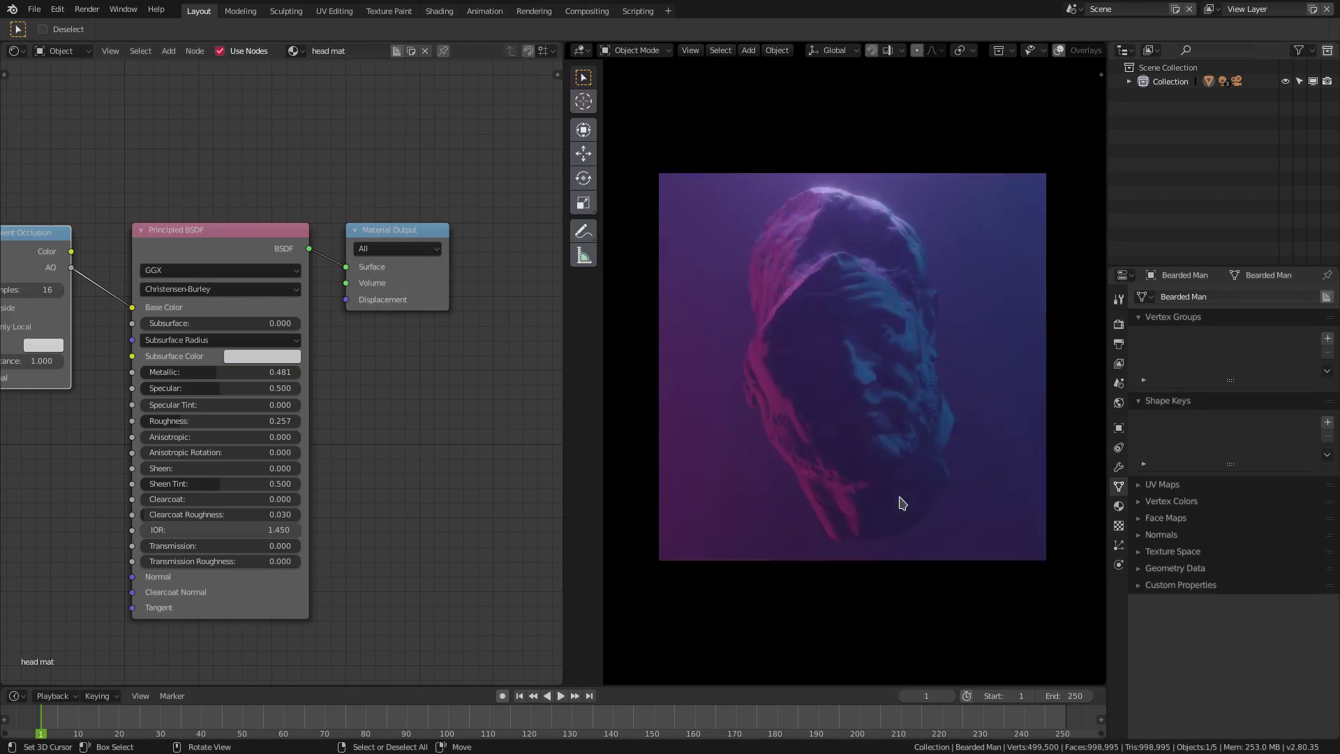
scroll(902, 502, "up", 1)
- Collapse the Bloom and Color Management panels in Render Properties
left_click(1118, 324)
scroll(1185, 356, "up", 2)
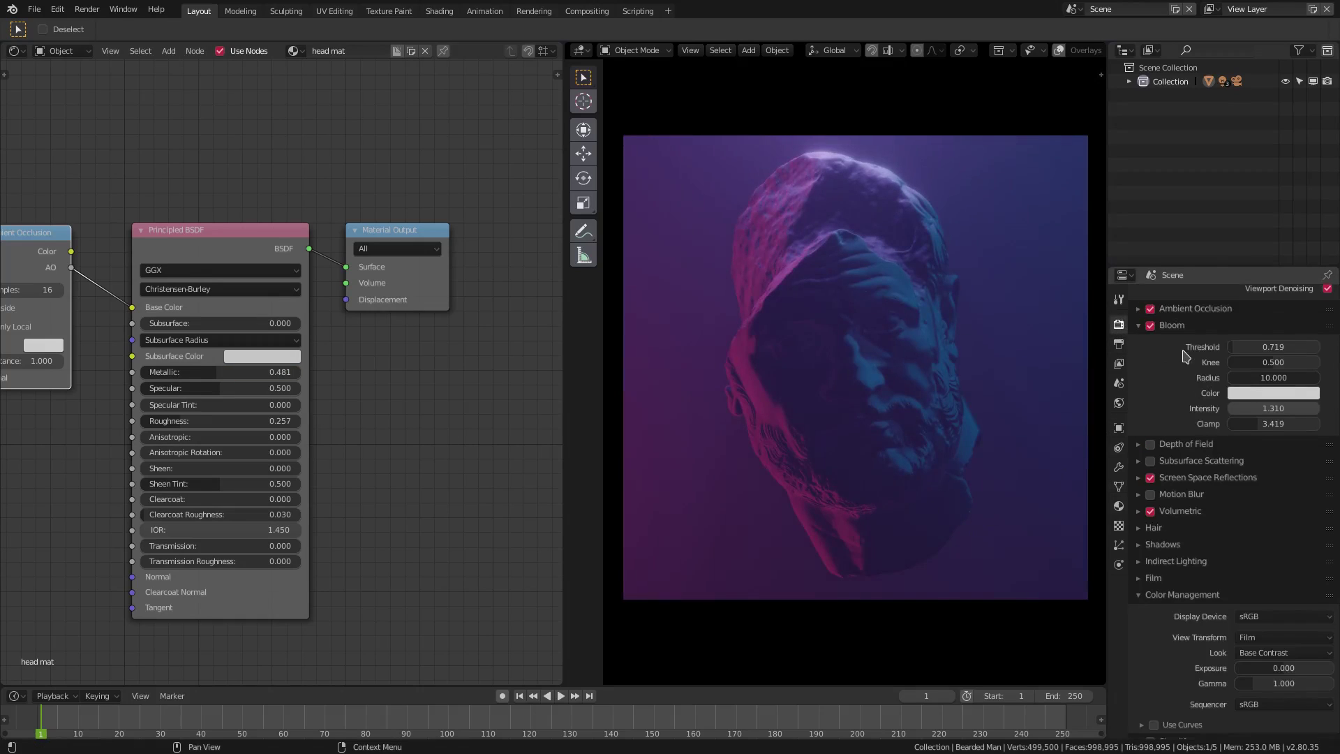
scroll(1184, 356, "up", 3)
left_click(1150, 406)
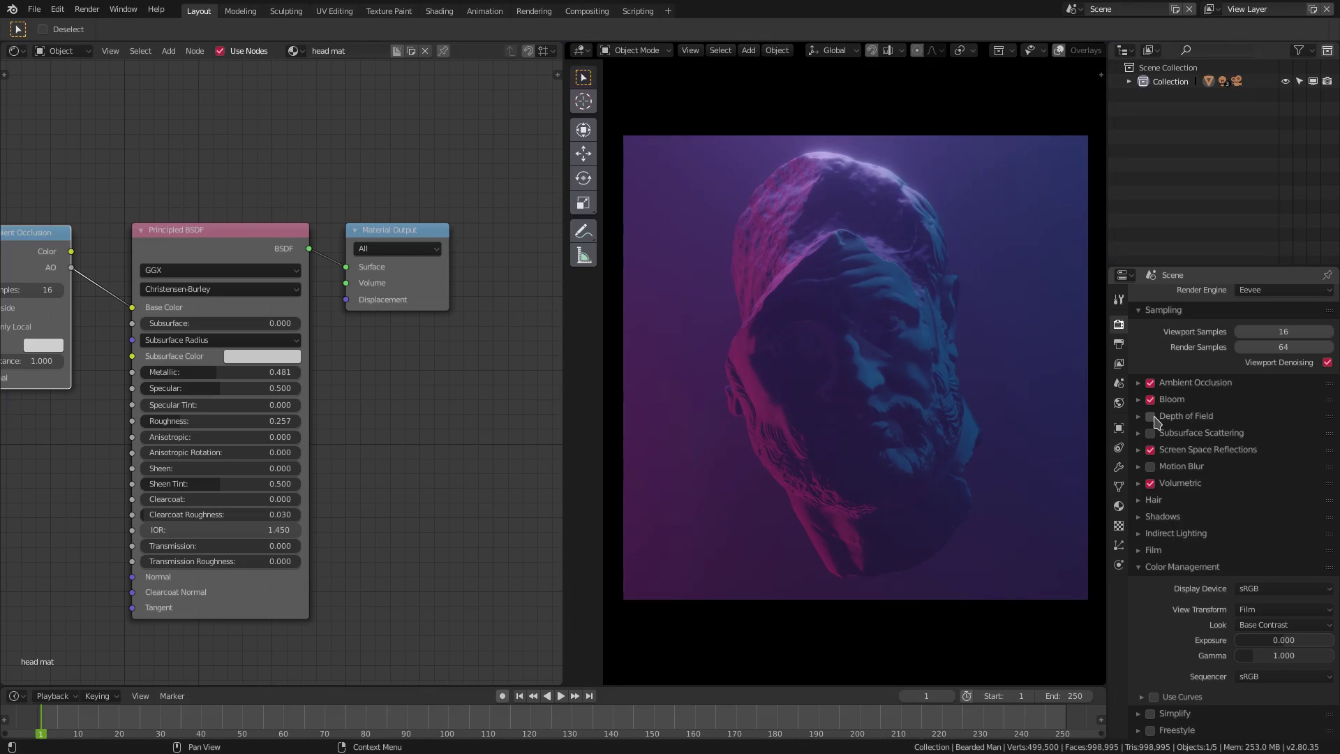
left_click(1139, 567)
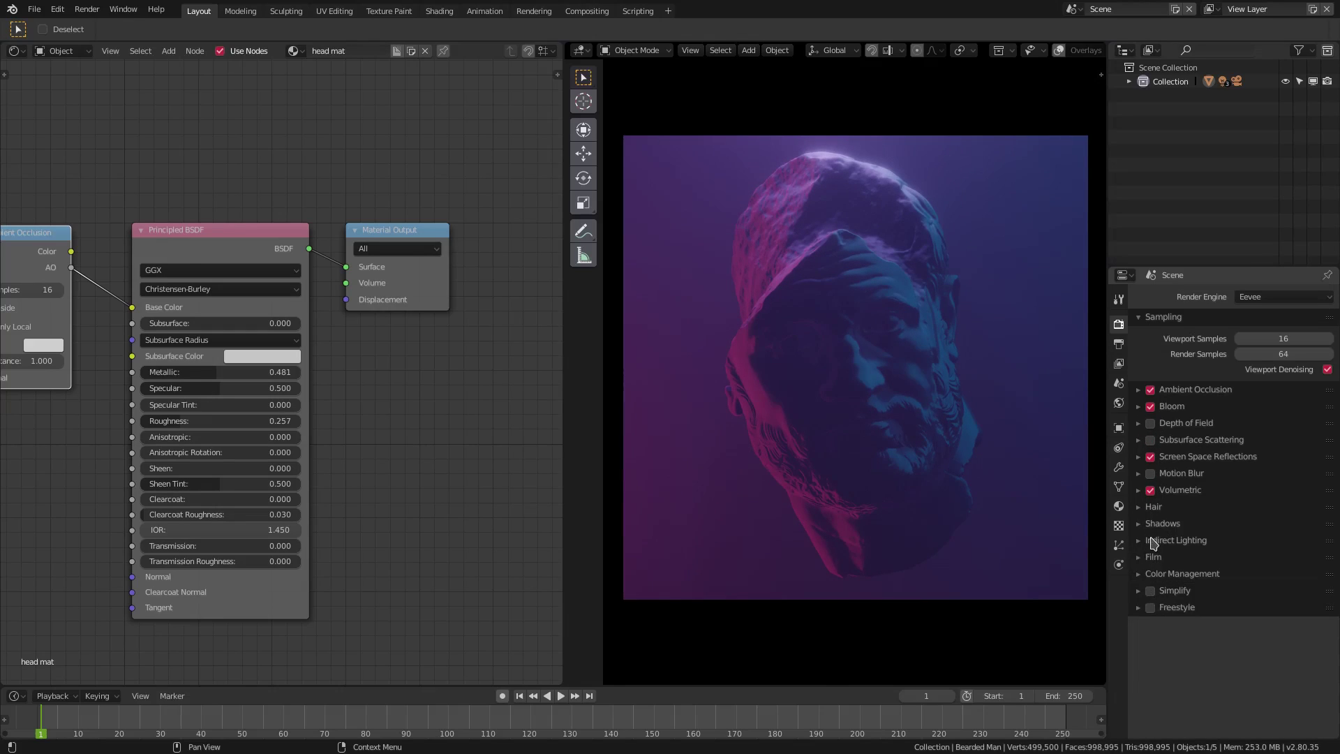
- Briefly expand and collapse the Indirect Lighting, Hair and Shadows panels
left_click(1152, 541)
left_click(1152, 540)
left_click(1153, 508)
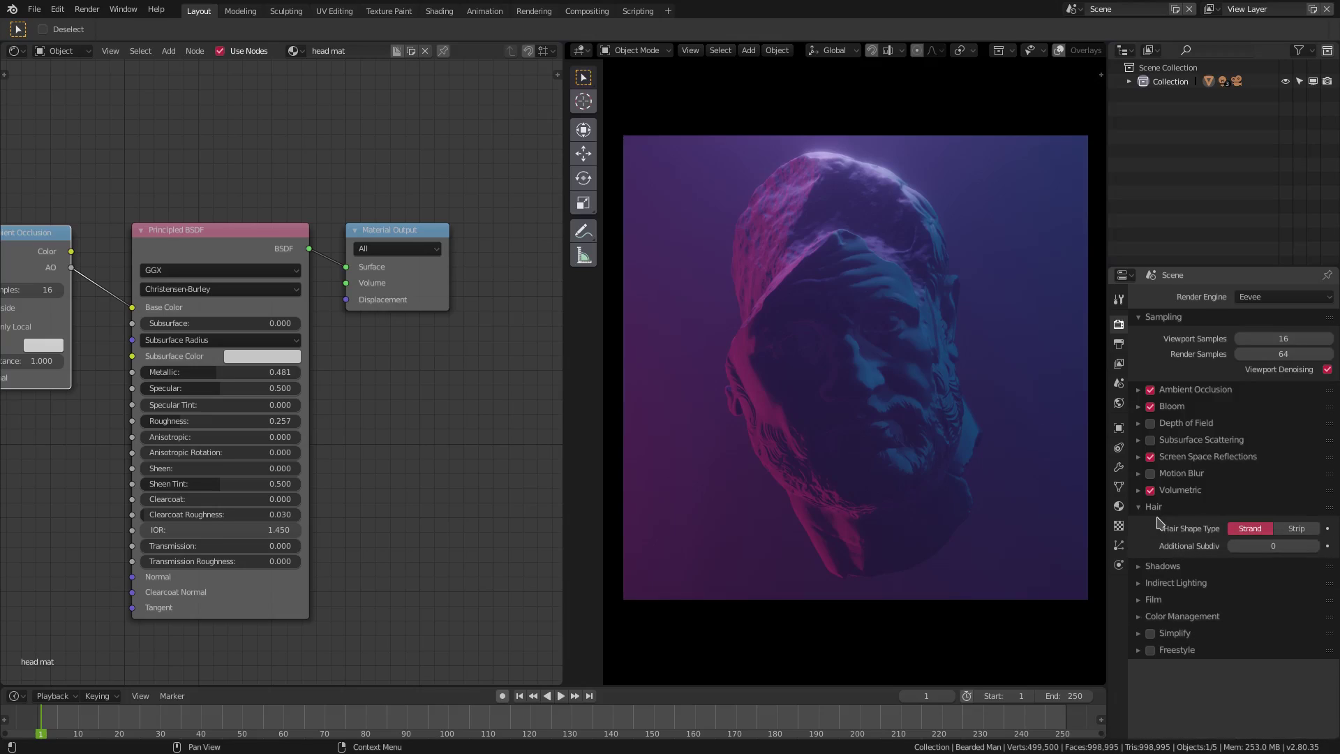
left_click(1153, 508)
left_click(1161, 524)
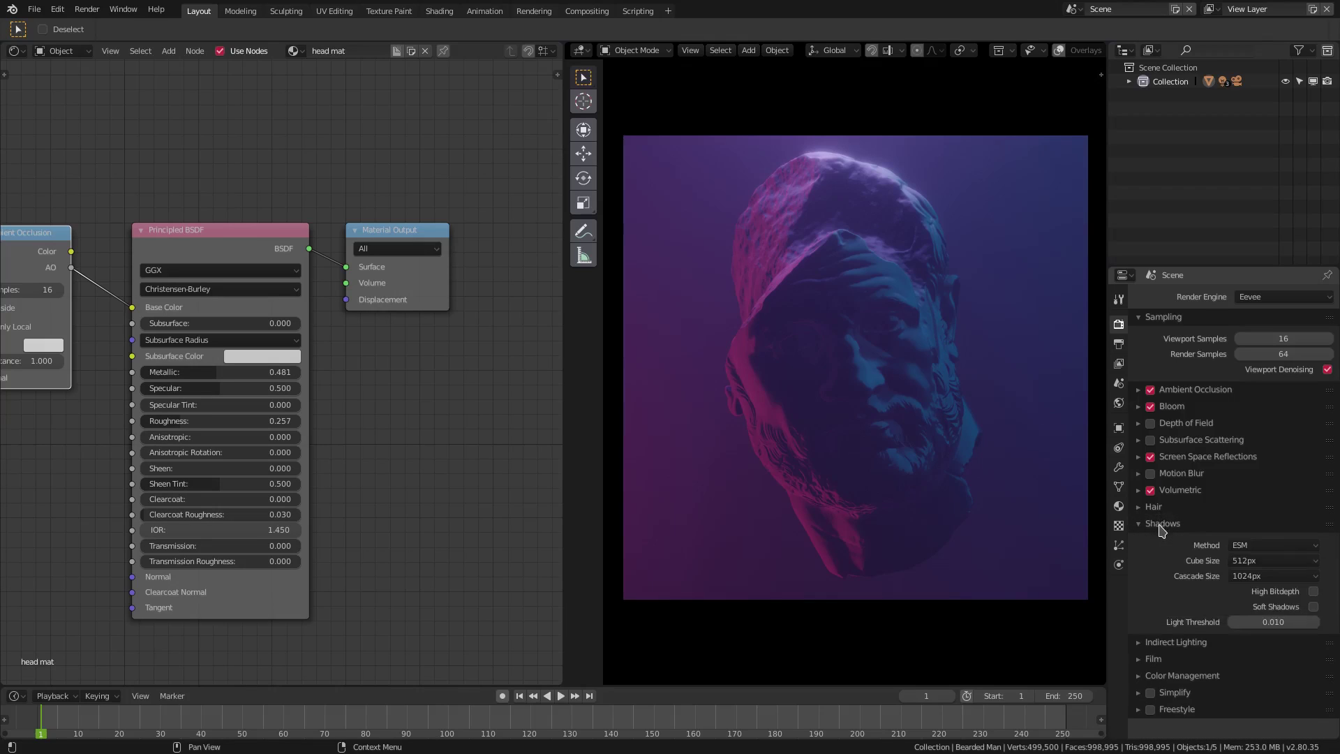
left_click(1162, 524)
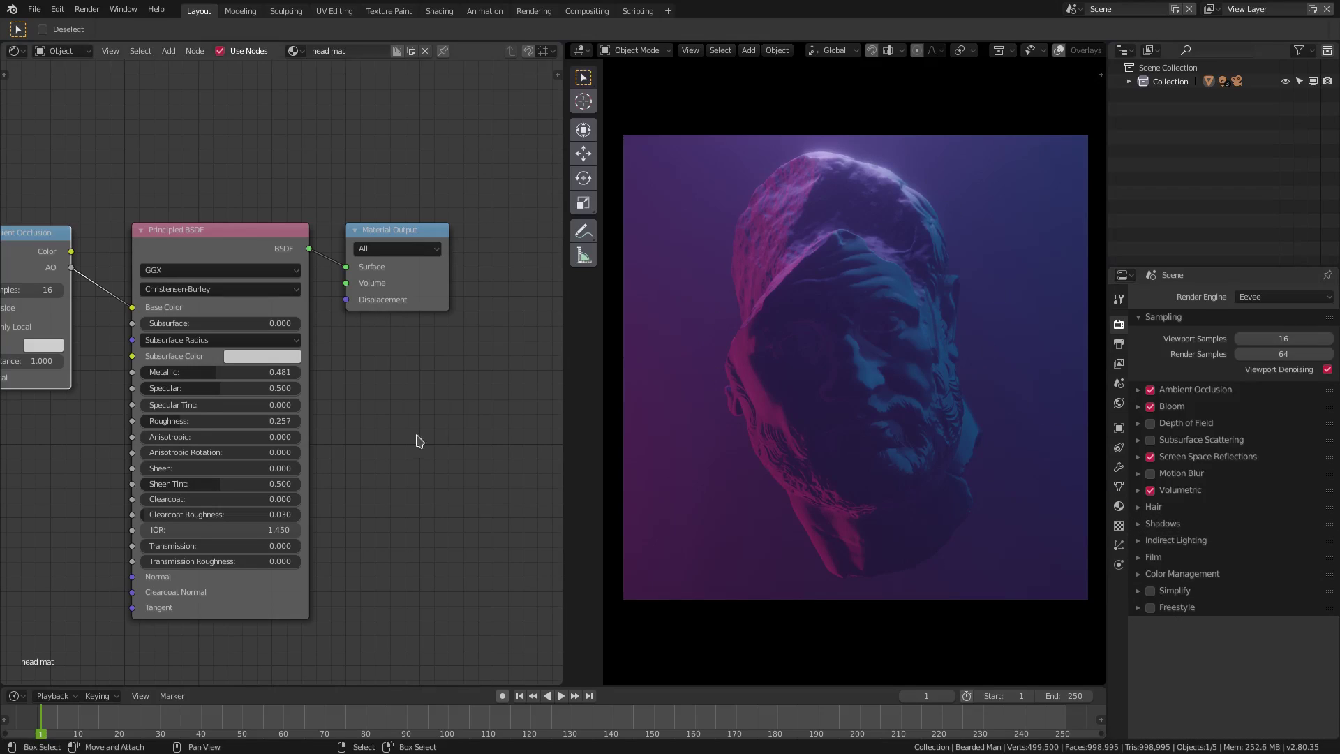
scroll(349, 442, "down", 2)
left_click_drag(109, 254, 131, 256)
middle_click_drag(802, 384, 823, 392)
scroll(891, 413, "up", 2)
scroll(907, 415, "down", 5)
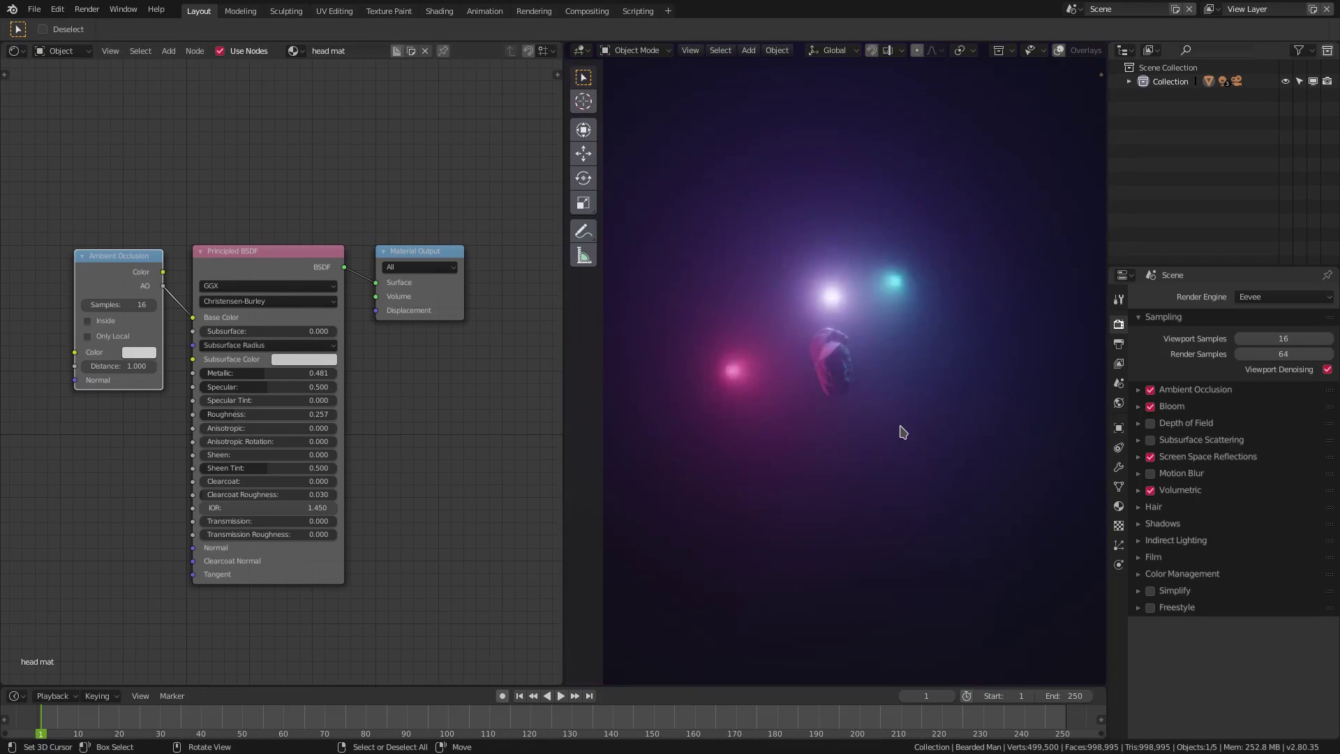
middle_click_drag(897, 428, 847, 425)
scroll(863, 325, "up", 7)
middle_click_drag(862, 326, 909, 369)
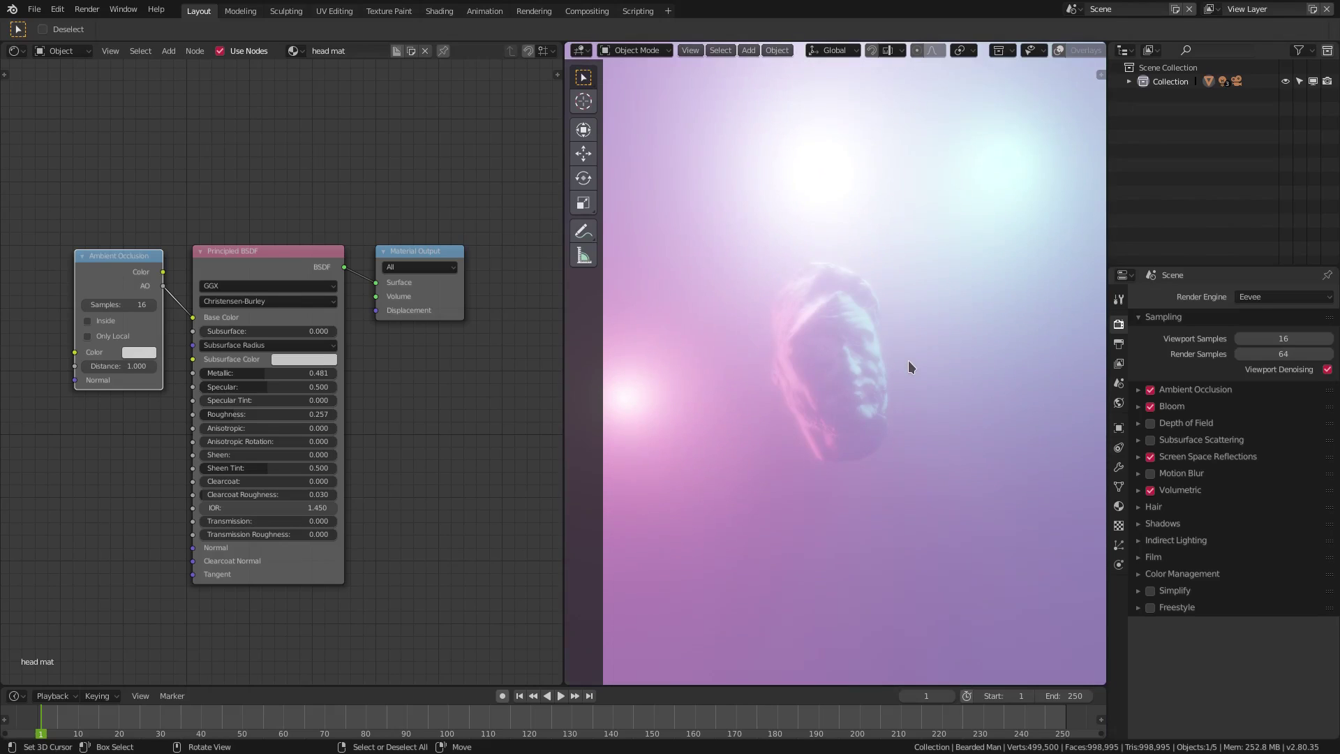
scroll(909, 360, "down", 6)
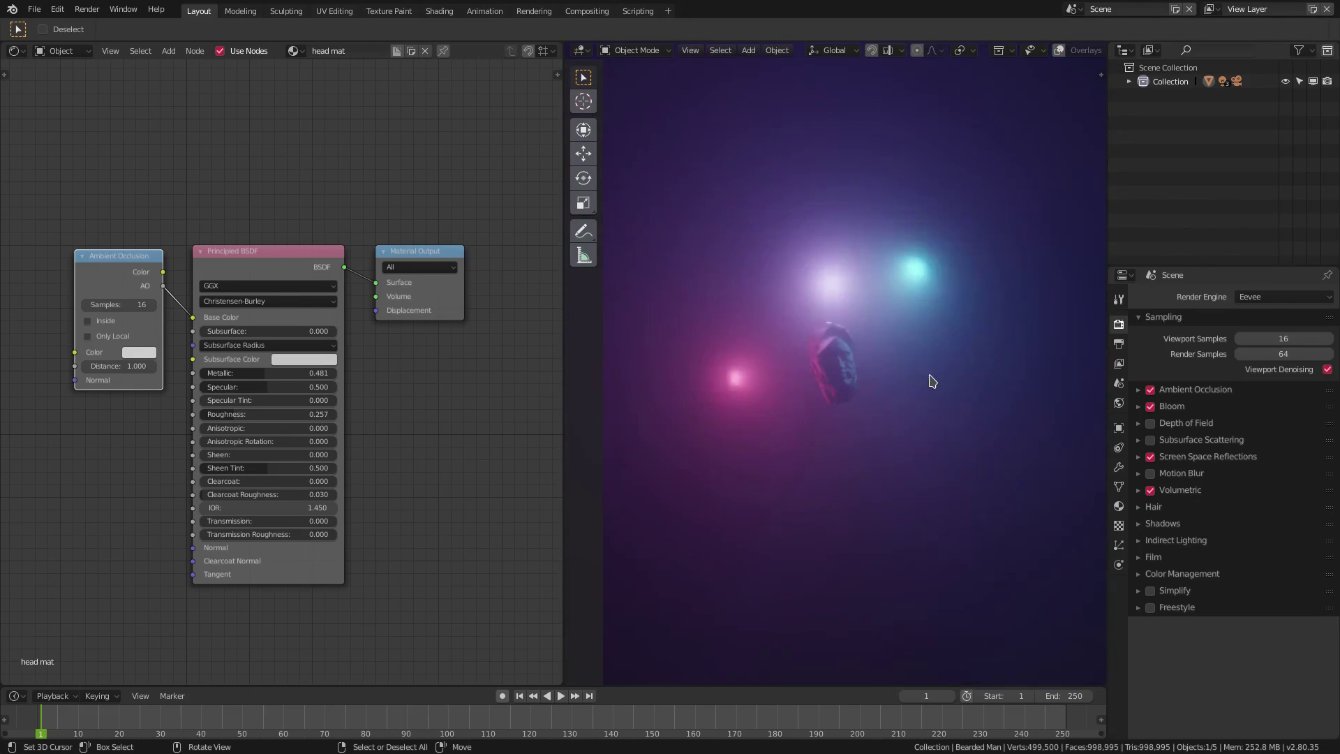
middle_click_drag(930, 381, 933, 325)
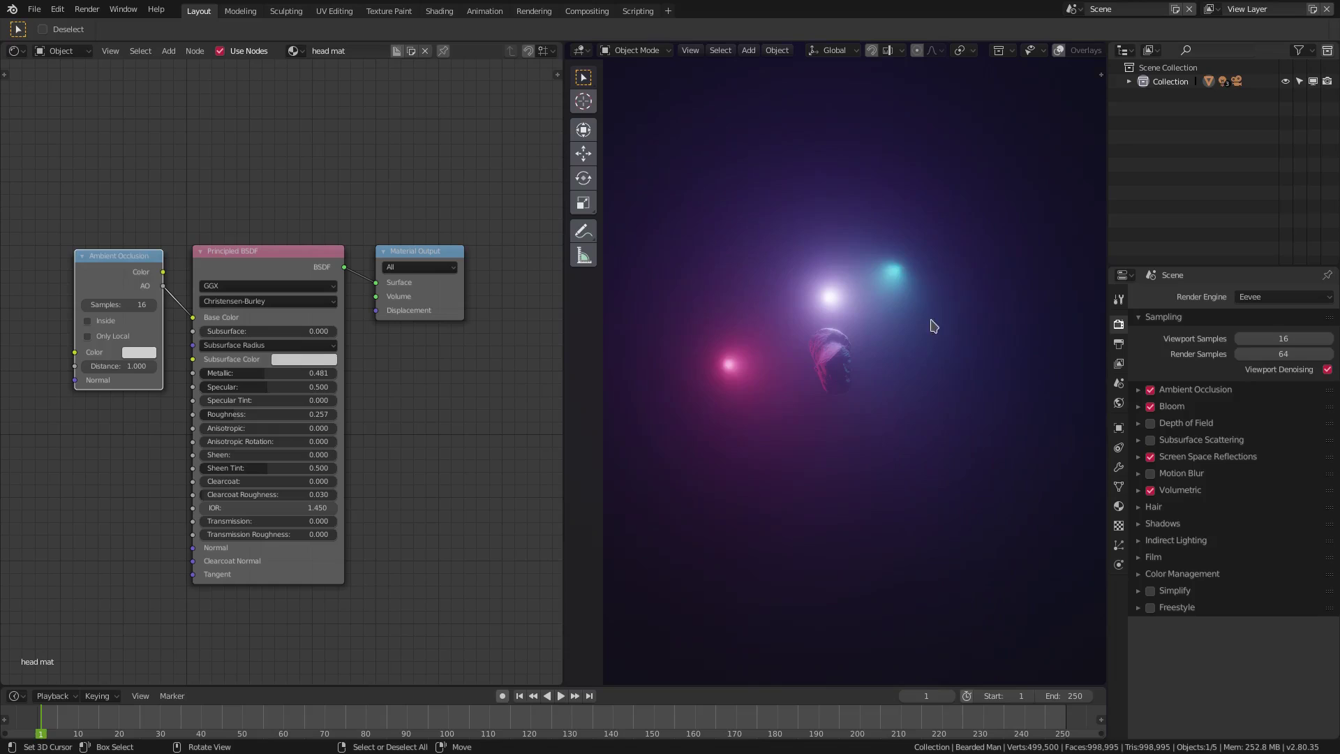
middle_click_drag(846, 372, 659, 442)
key("KP_0")
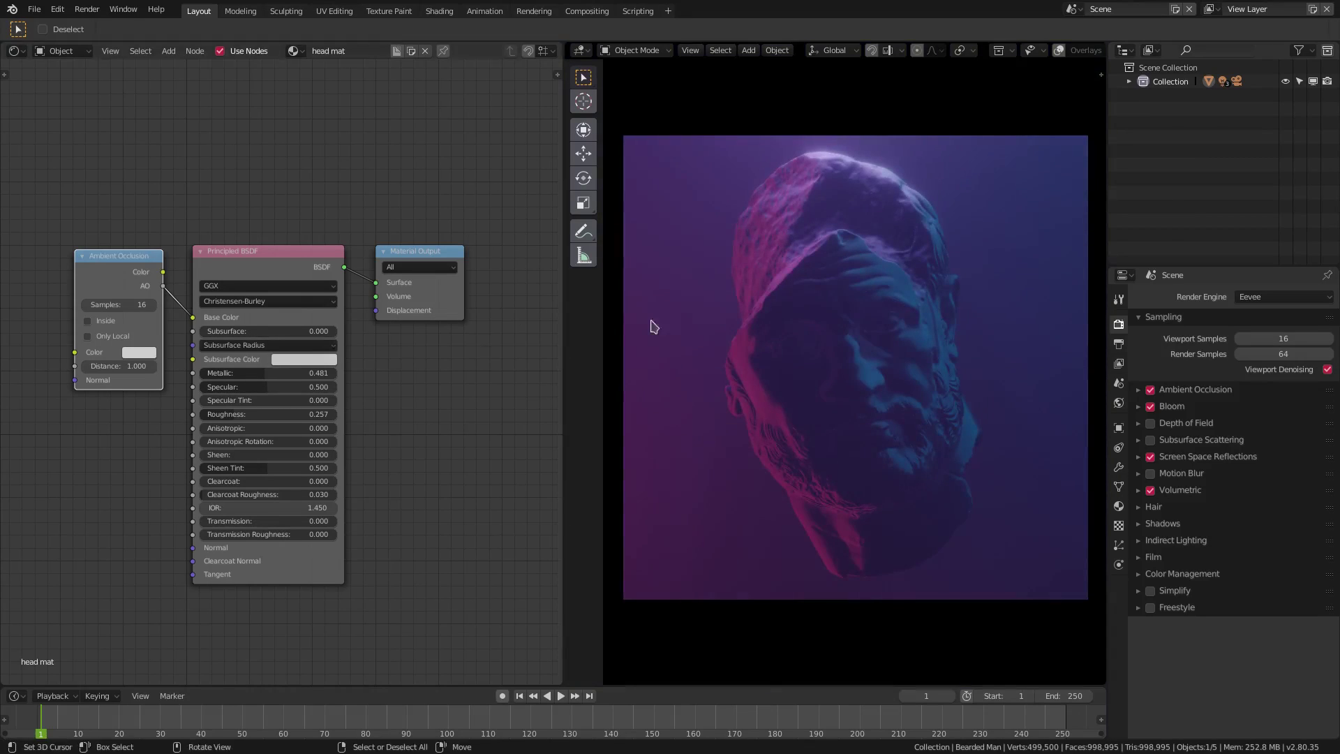
- Expand the scene collection and turn Light green and Light.001 yellow
left_click(1129, 82)
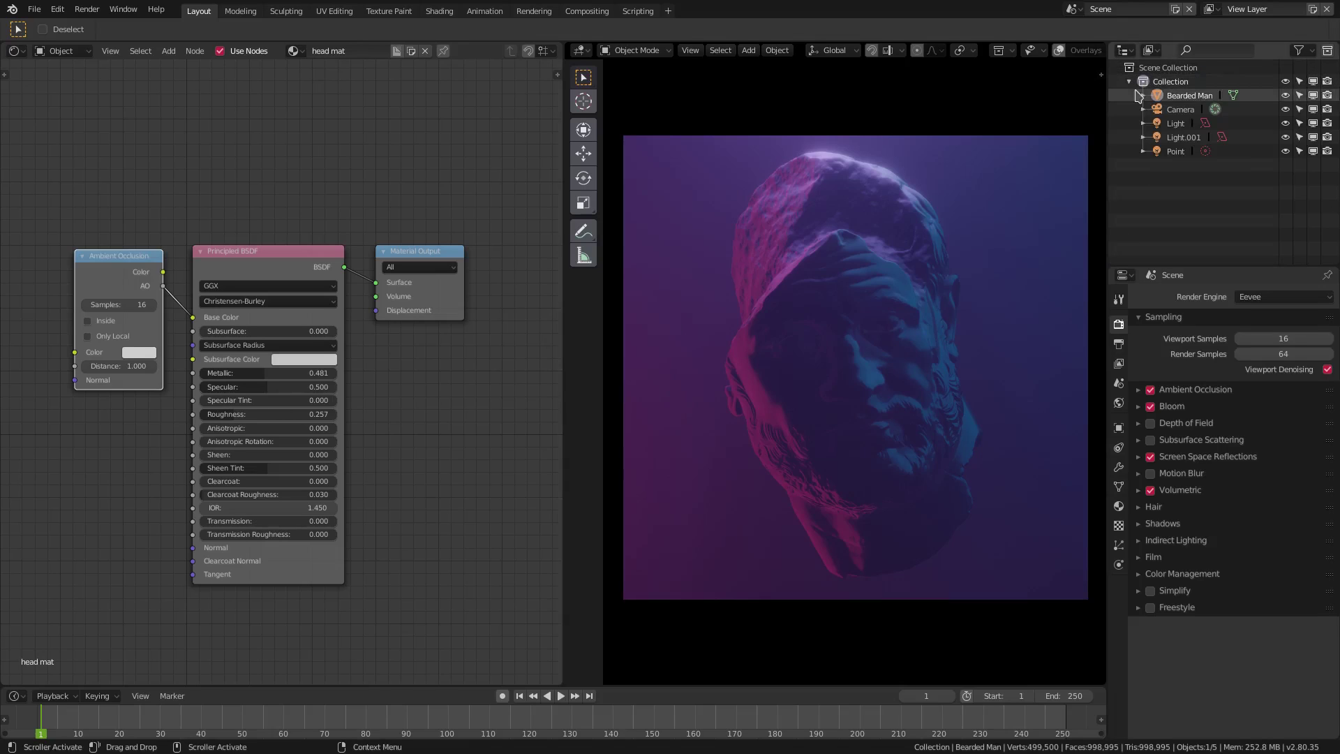
left_click(1176, 123)
left_click(1118, 467)
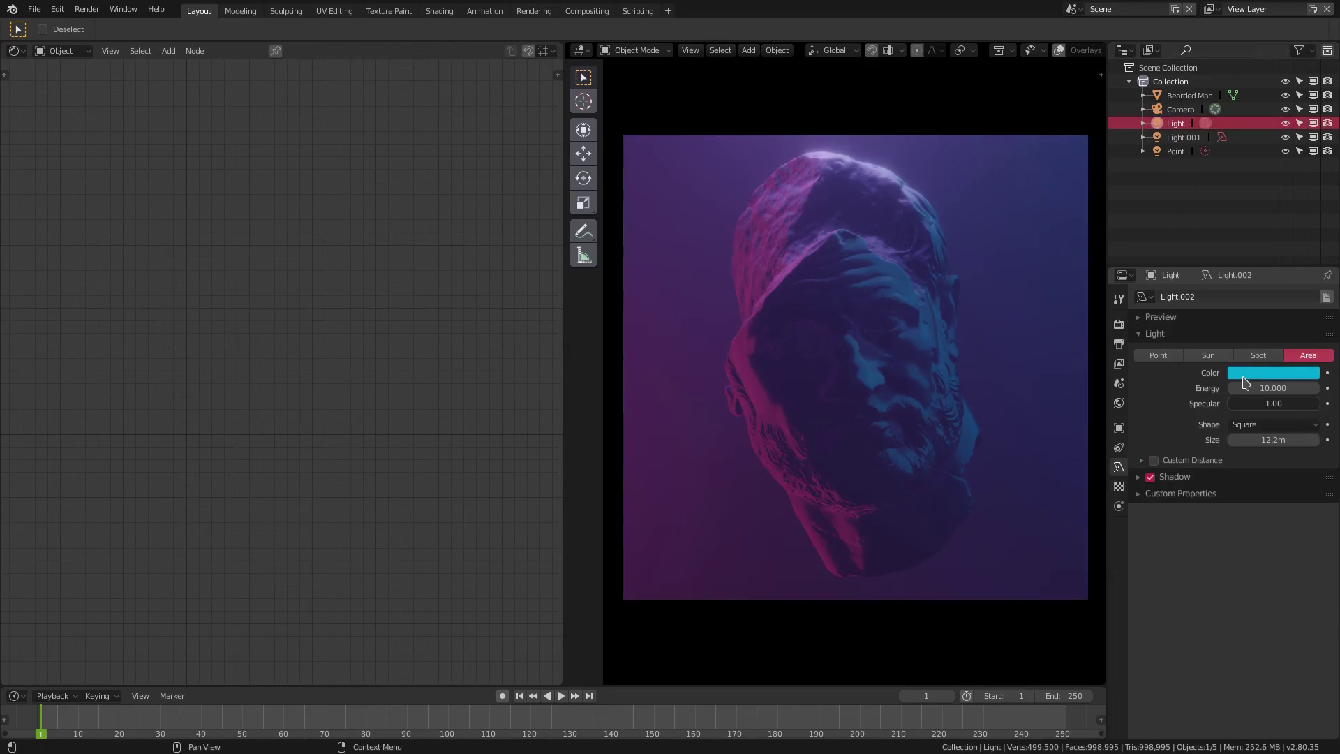
left_click(1273, 372)
left_click(1221, 233)
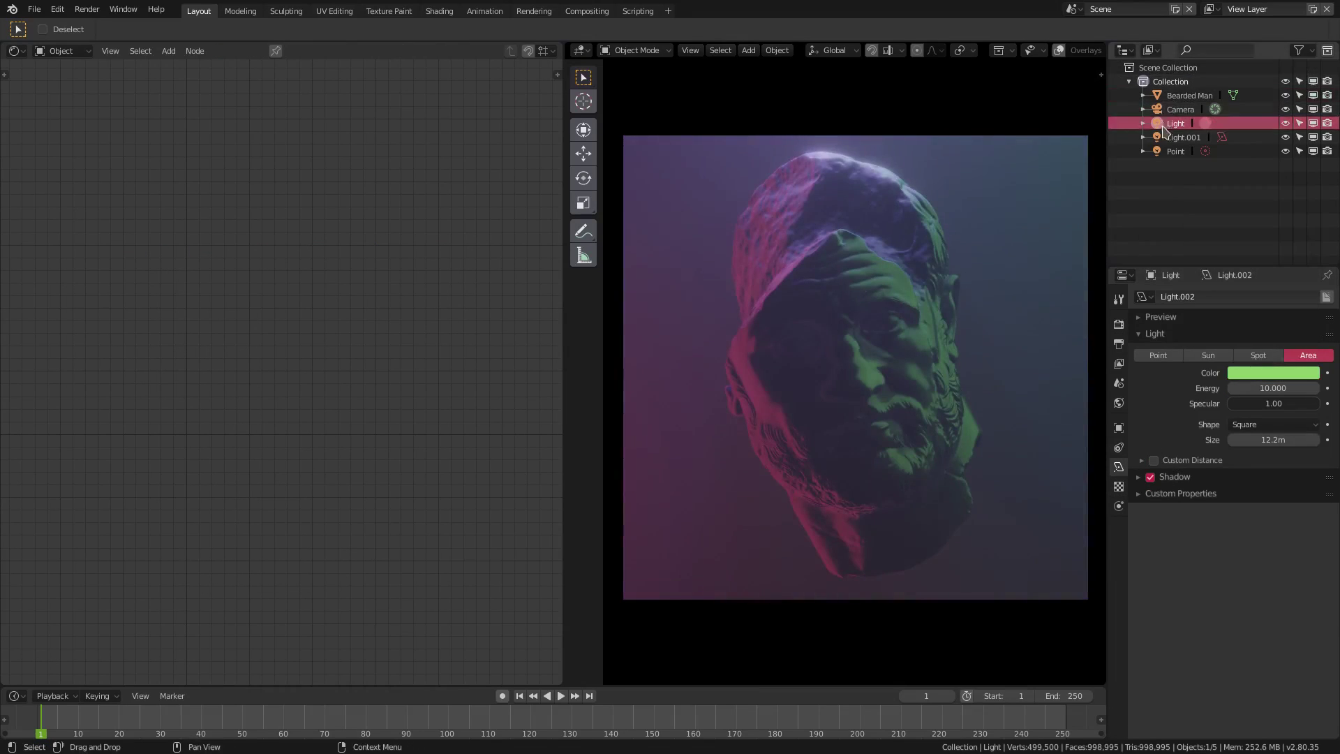
left_click(1184, 137)
left_click(1273, 372)
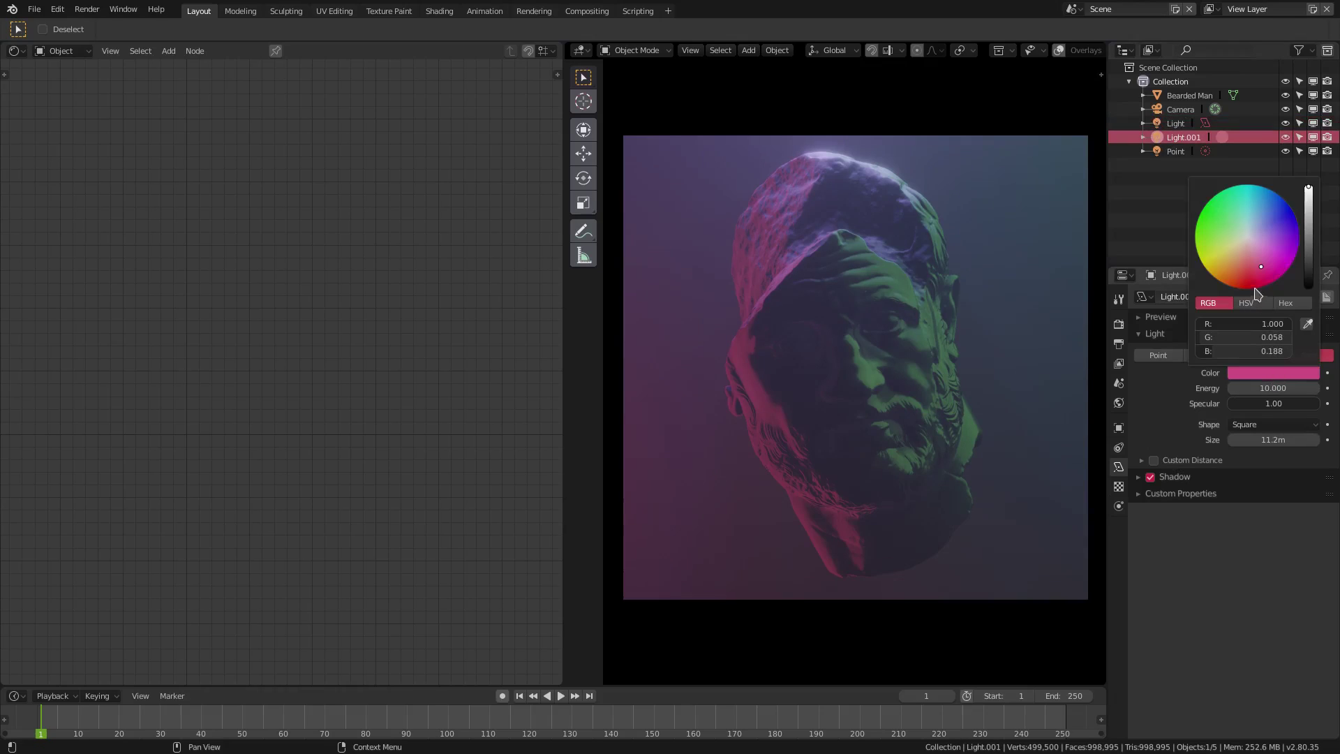
left_click(1226, 252)
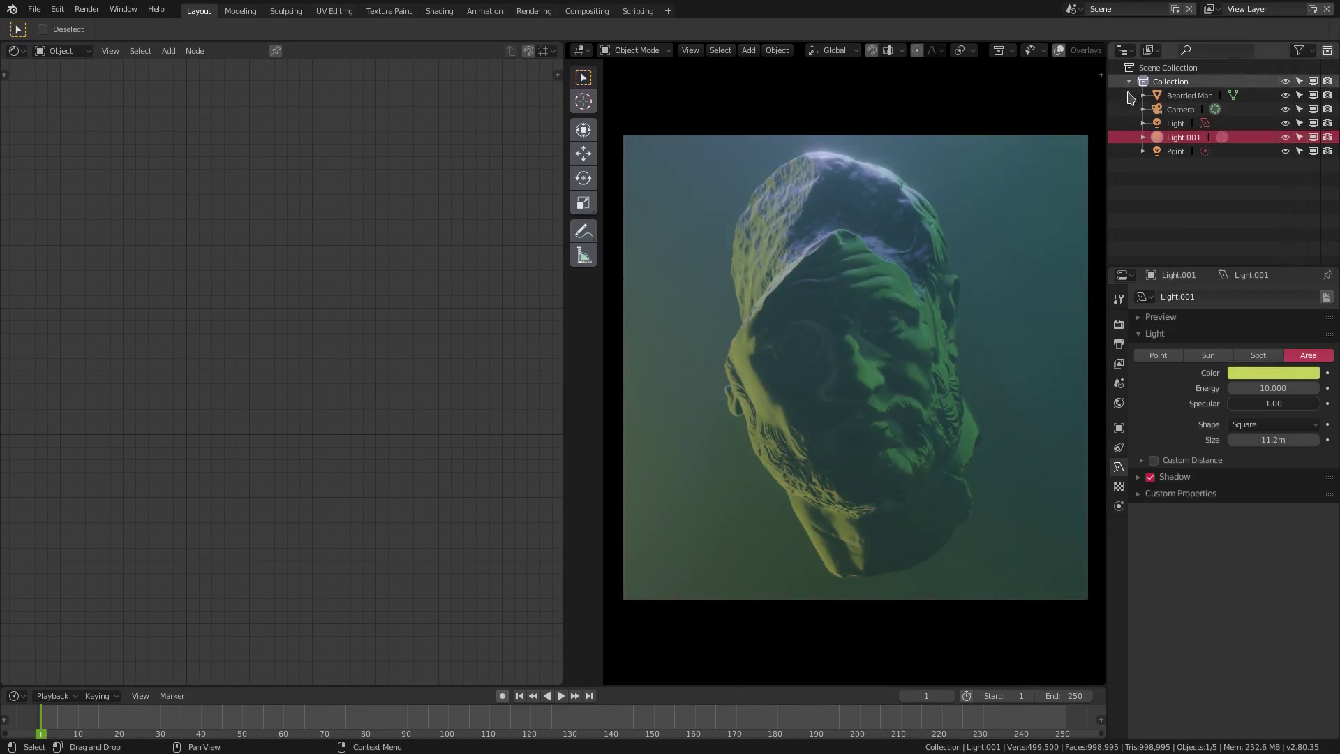
- Try pink, yellow and white on the Point light, then undo the light colour changes
left_click(1175, 150)
left_click(1277, 374)
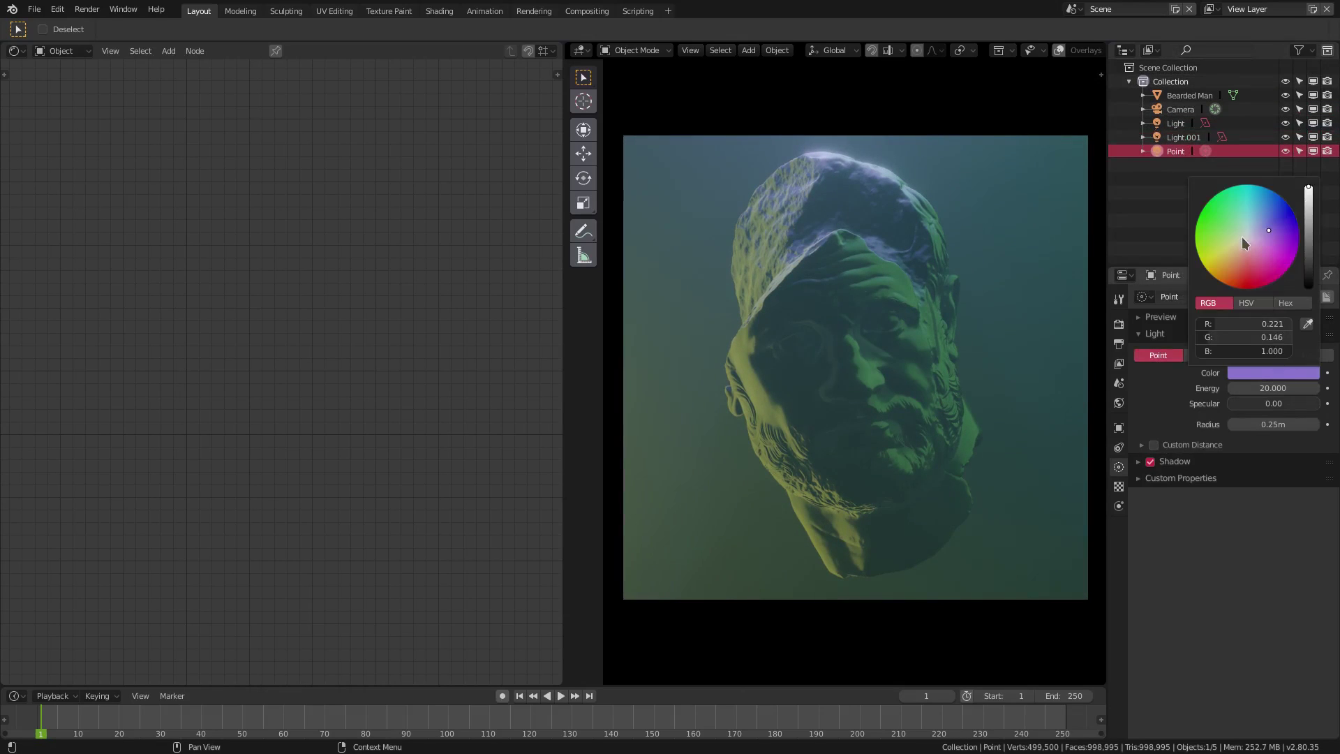
left_click(1245, 245)
left_click_drag(1245, 245, 1236, 242)
mouse_move(1229, 351)
left_mouse_down()
mouse_move(1291, 338)
mouse_move(1205, 379)
left_mouse_up()
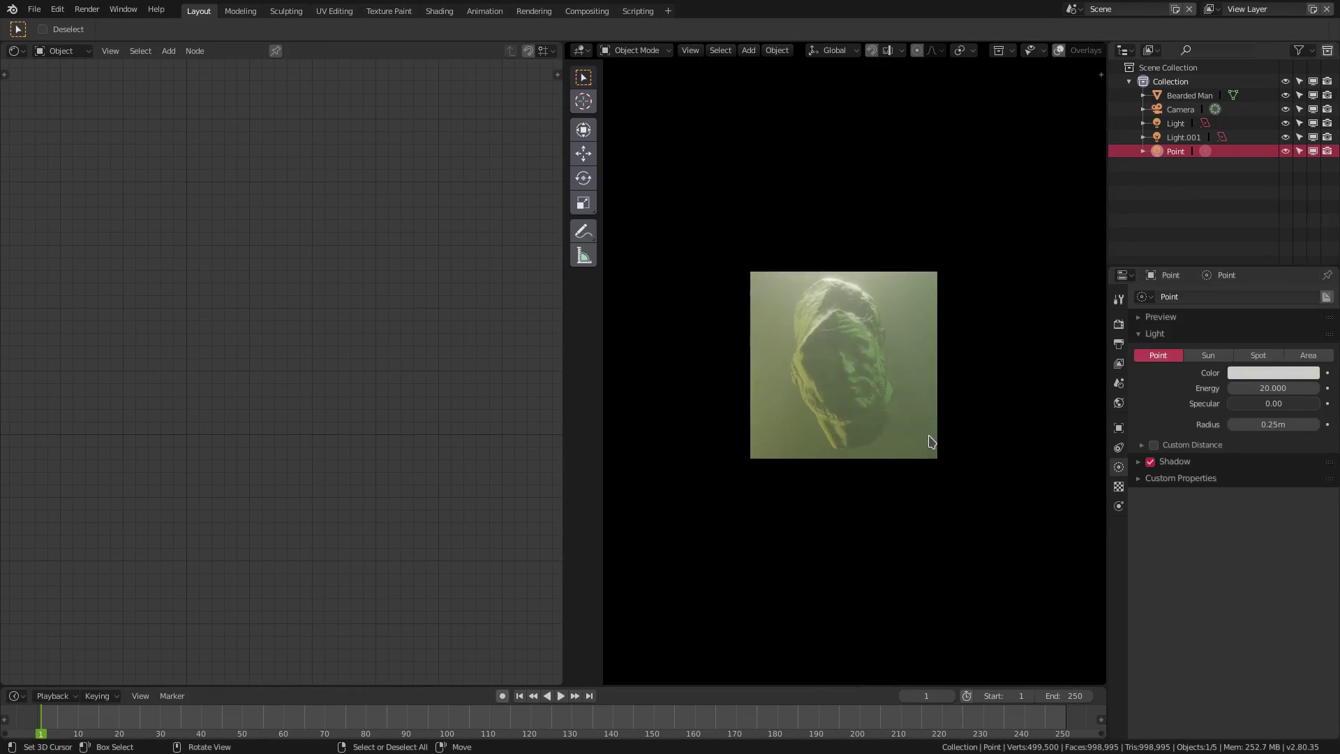
key("ctrl+z")
key("ctrl+z")
key("ctrl+z")
key("ctrl+z")
key("ctrl+z")
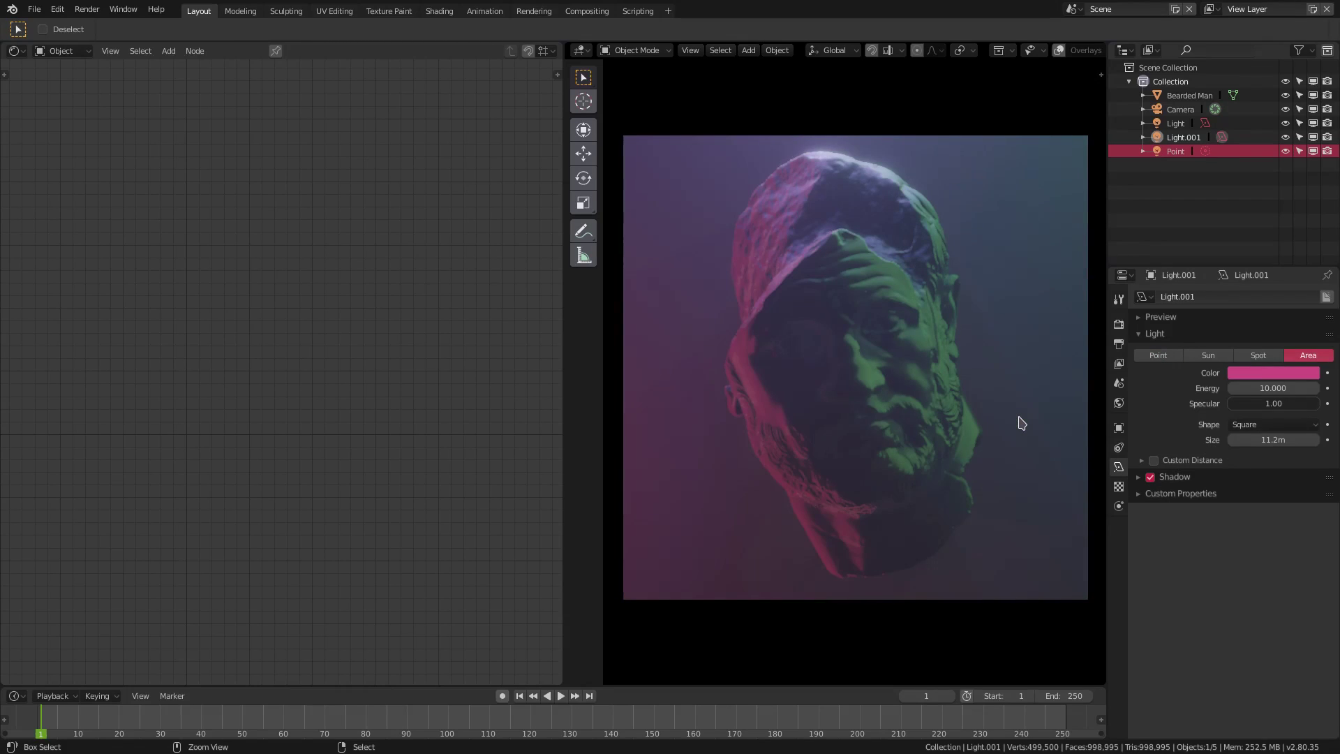
key("ctrl+z")
key("ctrl+z")
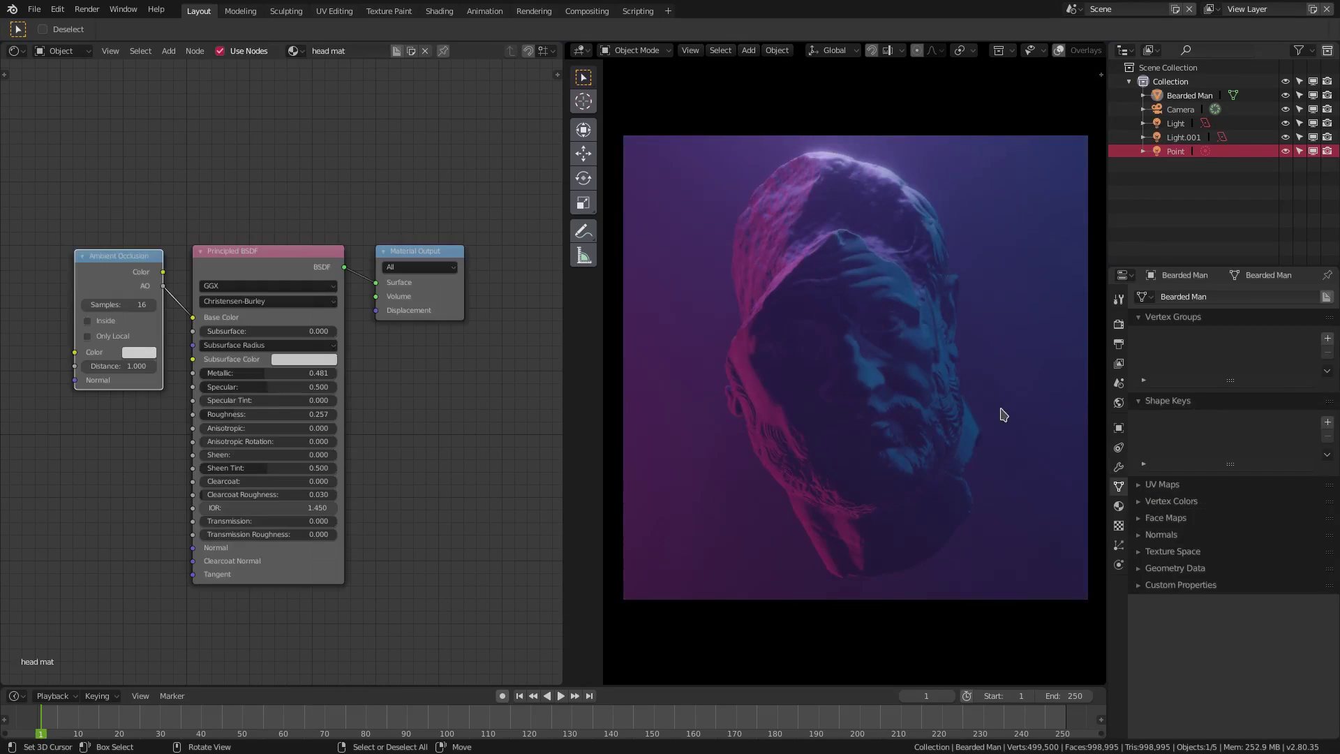
- Pan the head mat node setup and return to the Render Properties
middle_click_drag(420, 474, 403, 447)
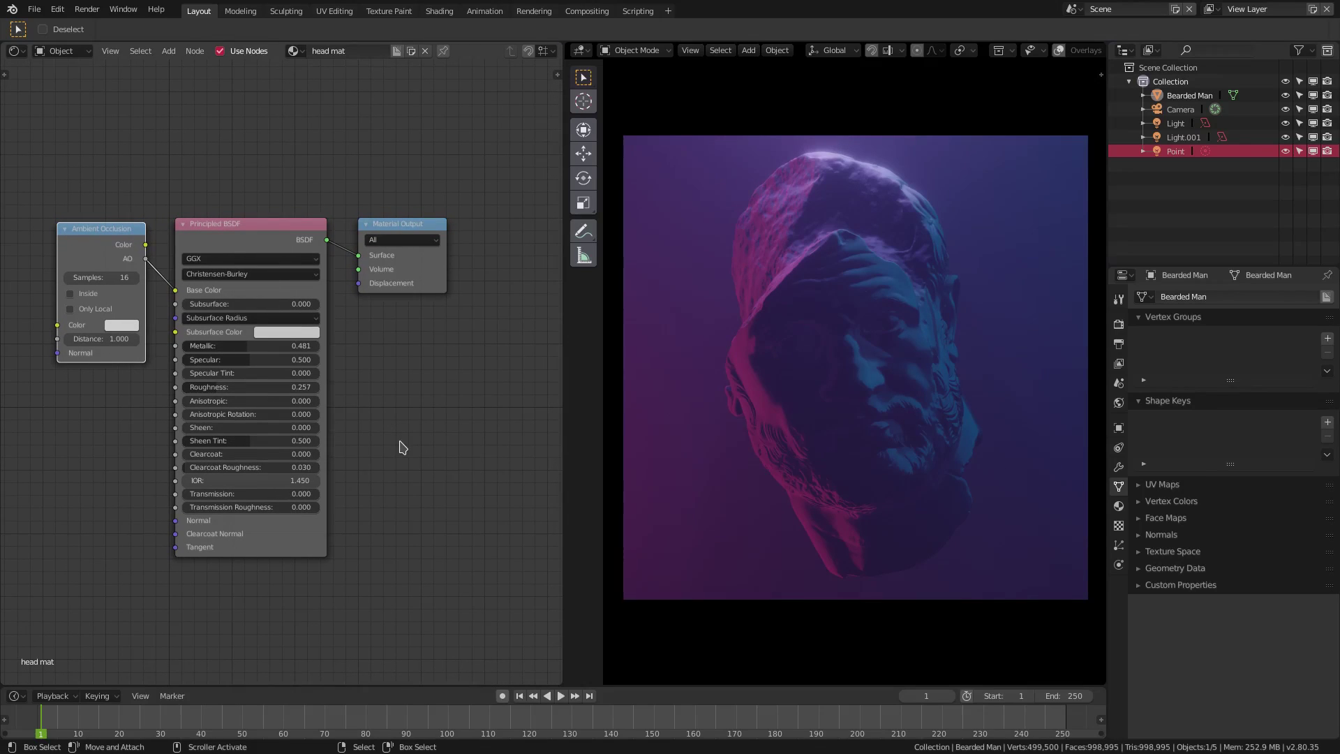
left_click(1119, 324)
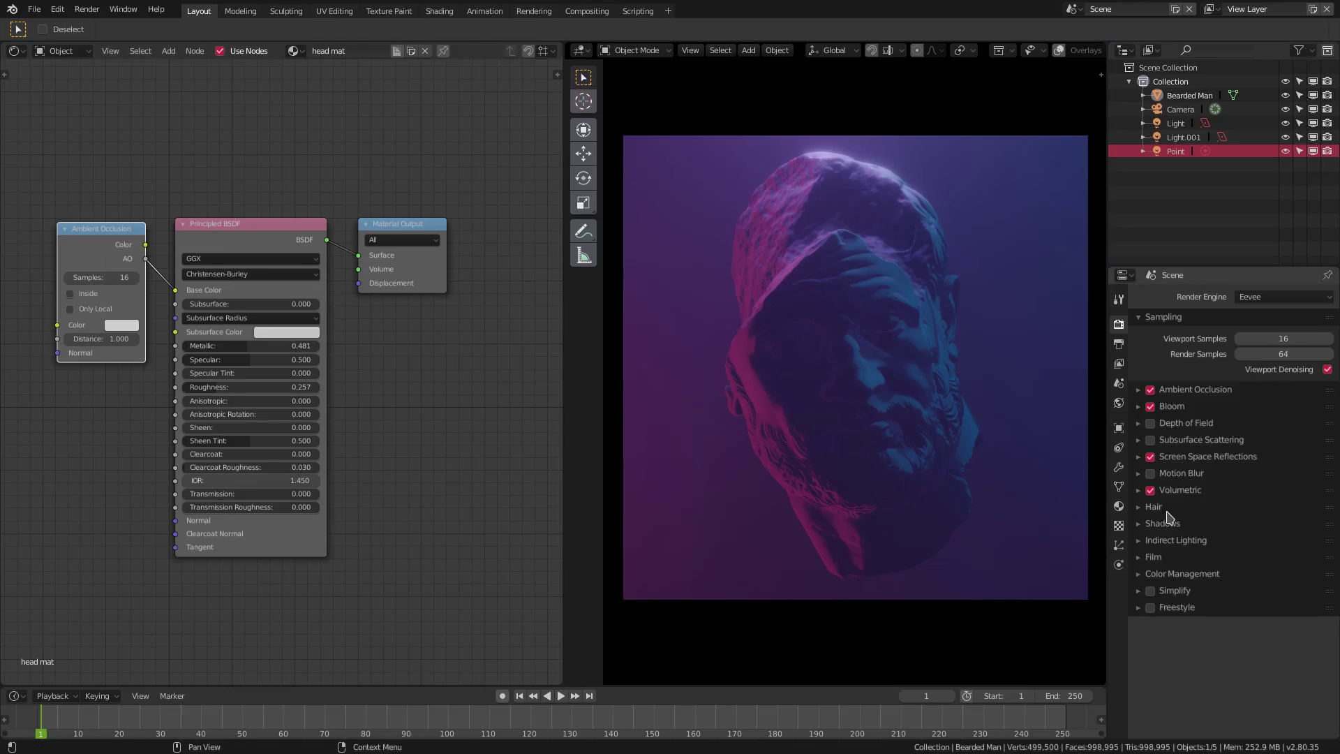
- Turn off Bloom and toggle Volumetric fog on and off to compare, leaving it on
left_click(1150, 491)
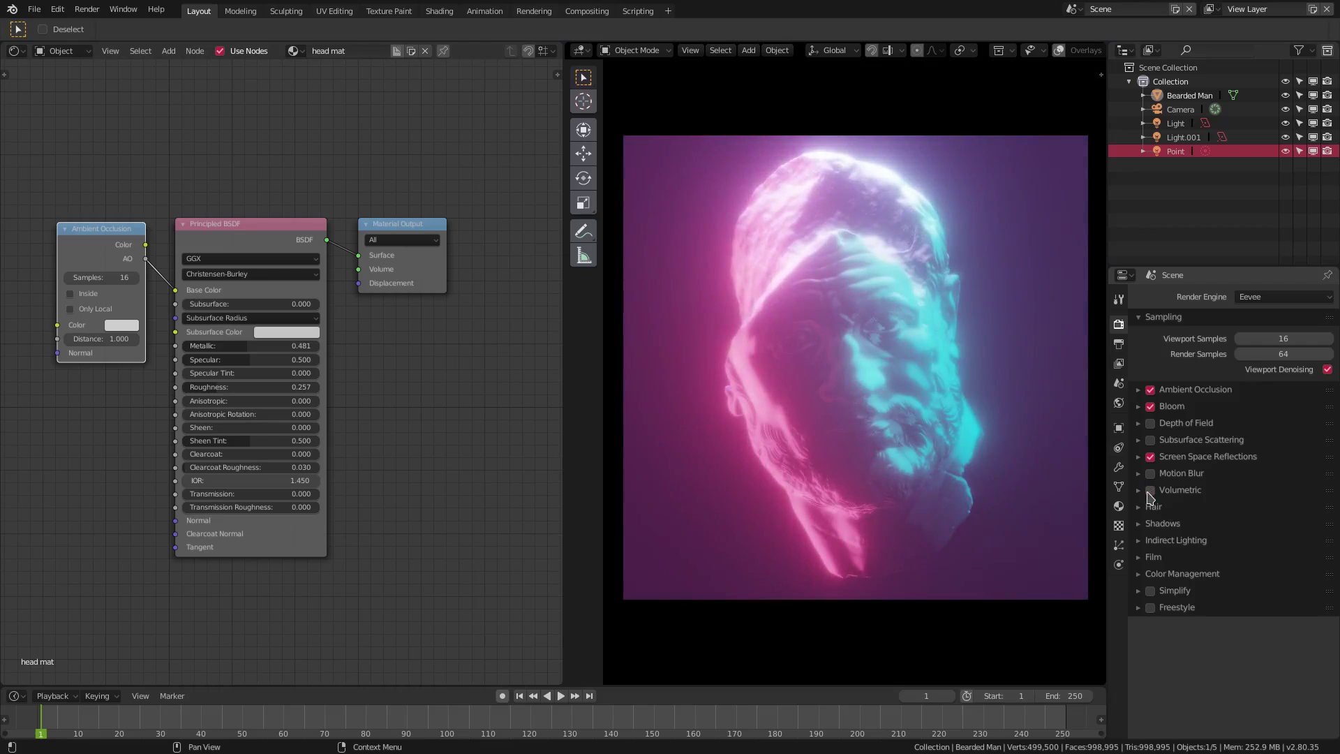
left_click(1150, 406)
left_click(1150, 490)
left_click(1150, 490)
left_click(1150, 490)
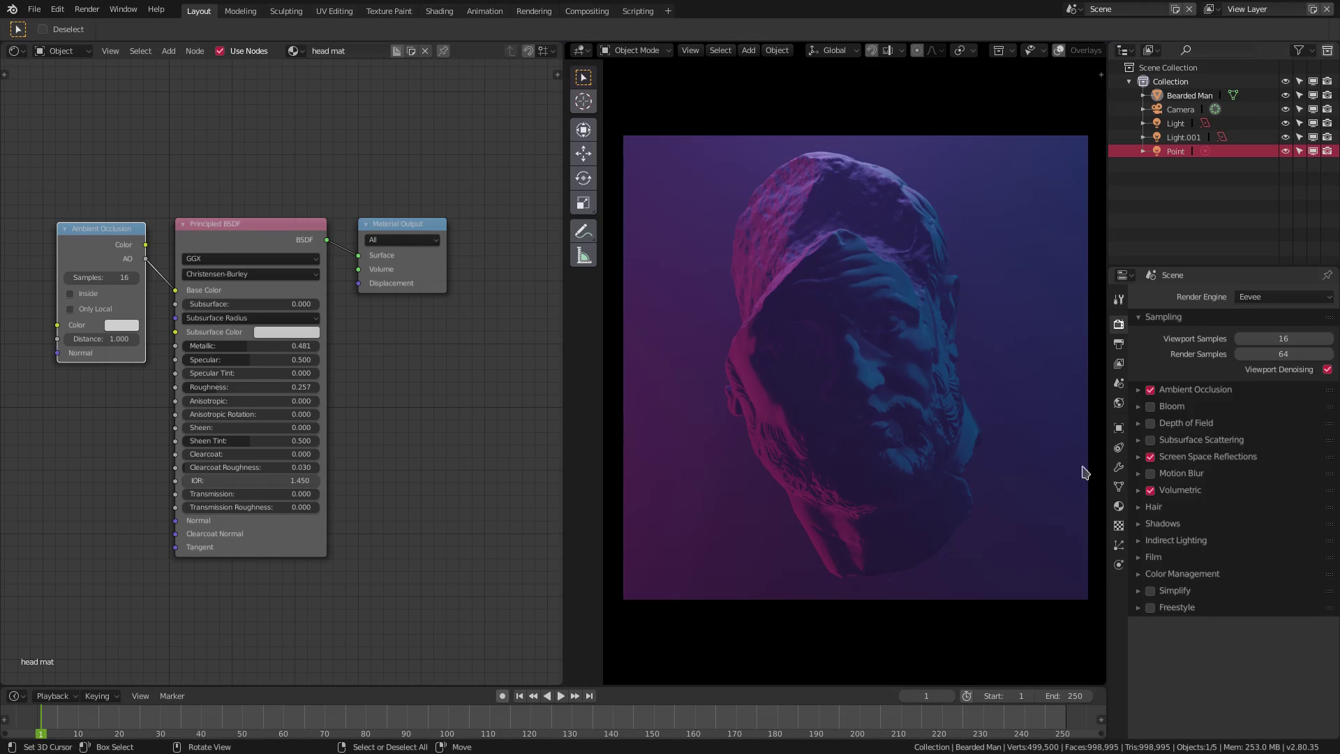
left_click(1151, 491)
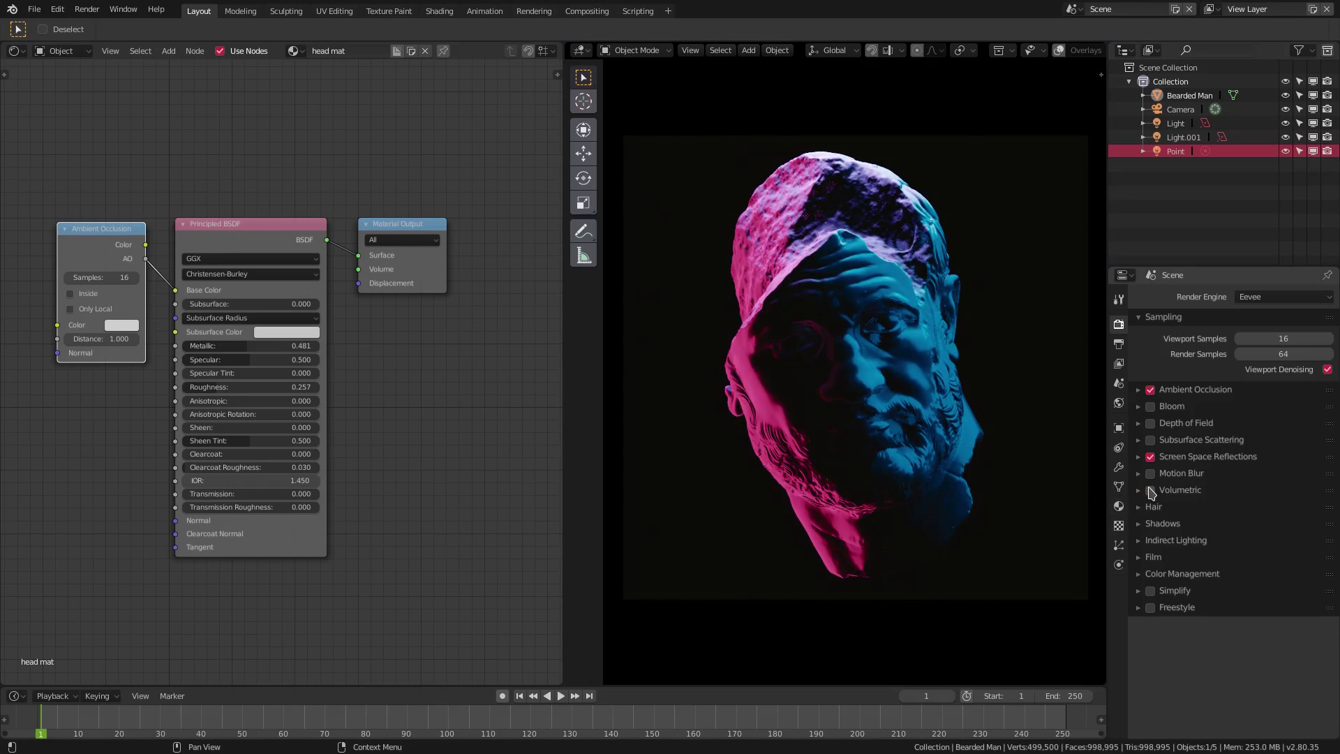
left_click(1151, 490)
left_click(1151, 491)
left_click(1151, 490)
- Expand Color Management and try Filmic and RRT view transforms, keeping Film
left_click(1148, 574)
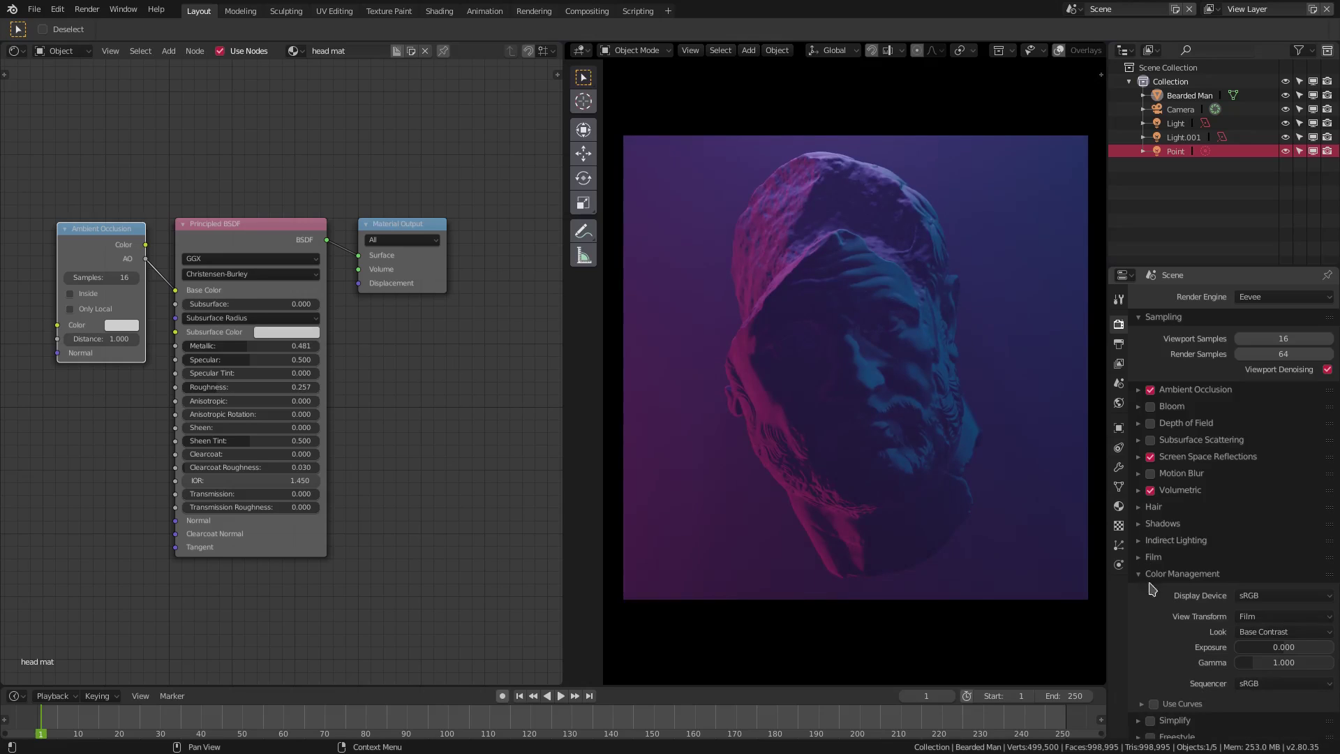
left_click(1247, 617)
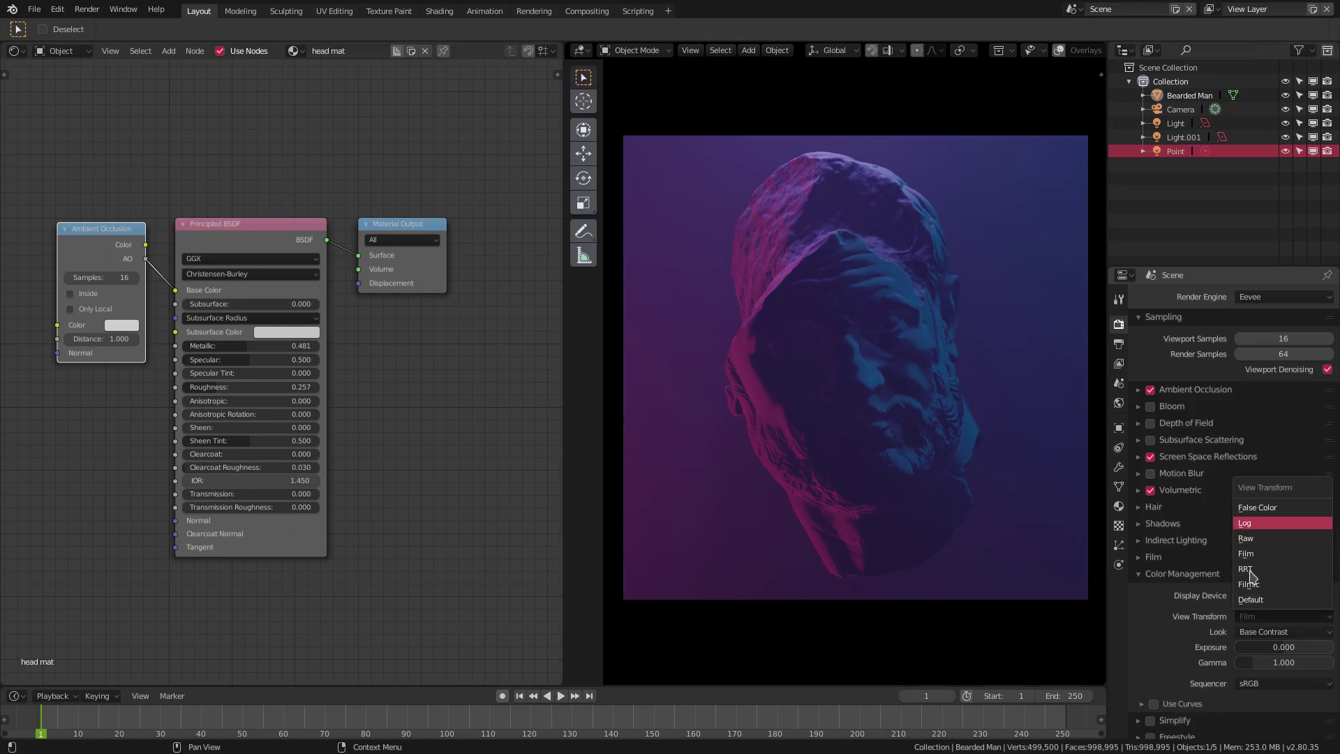
left_click(1250, 599)
left_click(1247, 617)
left_click(1249, 585)
left_click(1254, 620)
left_click(1249, 569)
left_click(1252, 618)
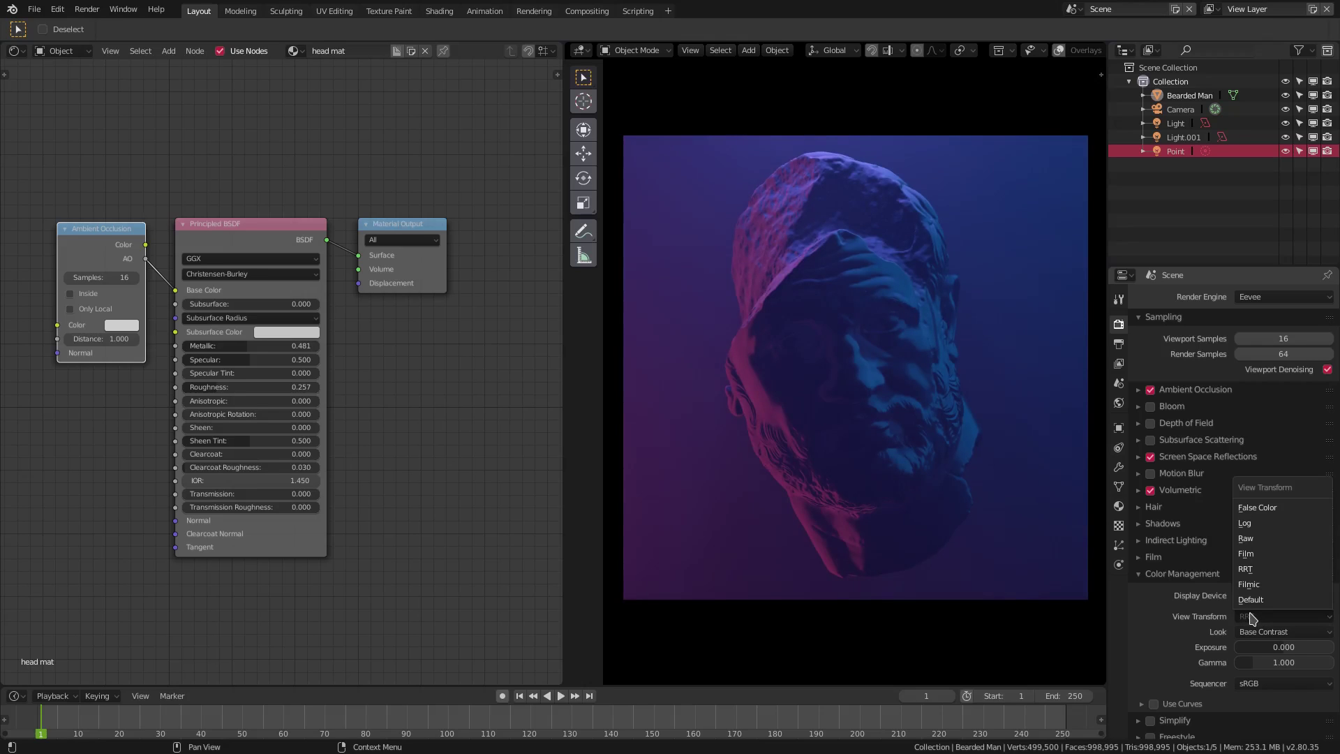